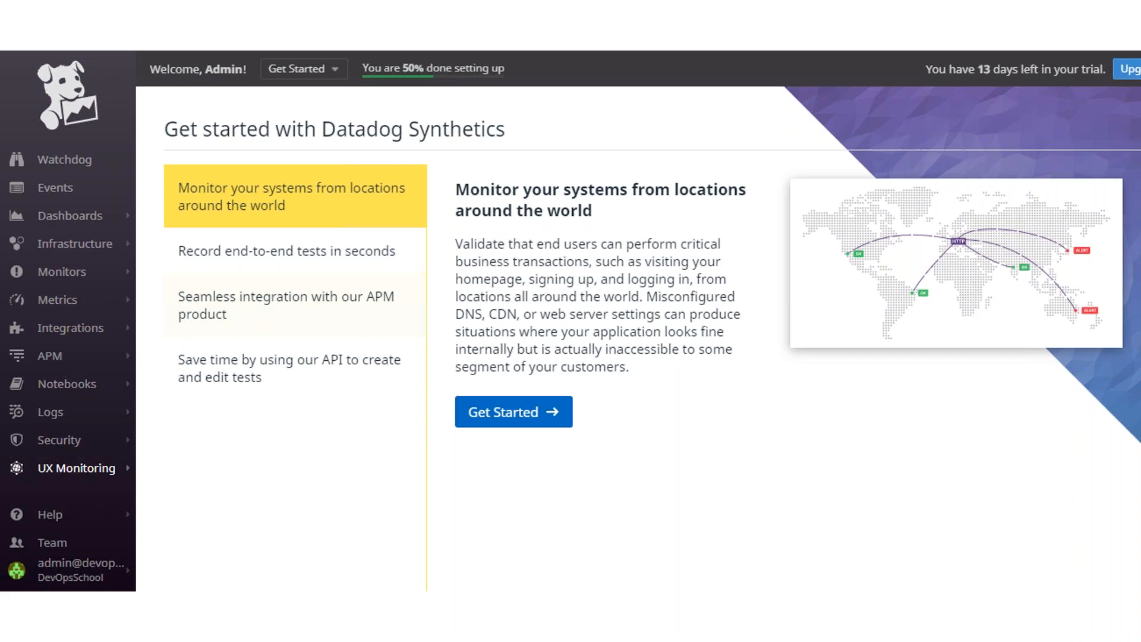
Step: Advance through the remaining API test setup slides, past Define assertions, to the end of the show
key("Right")
key("Right")
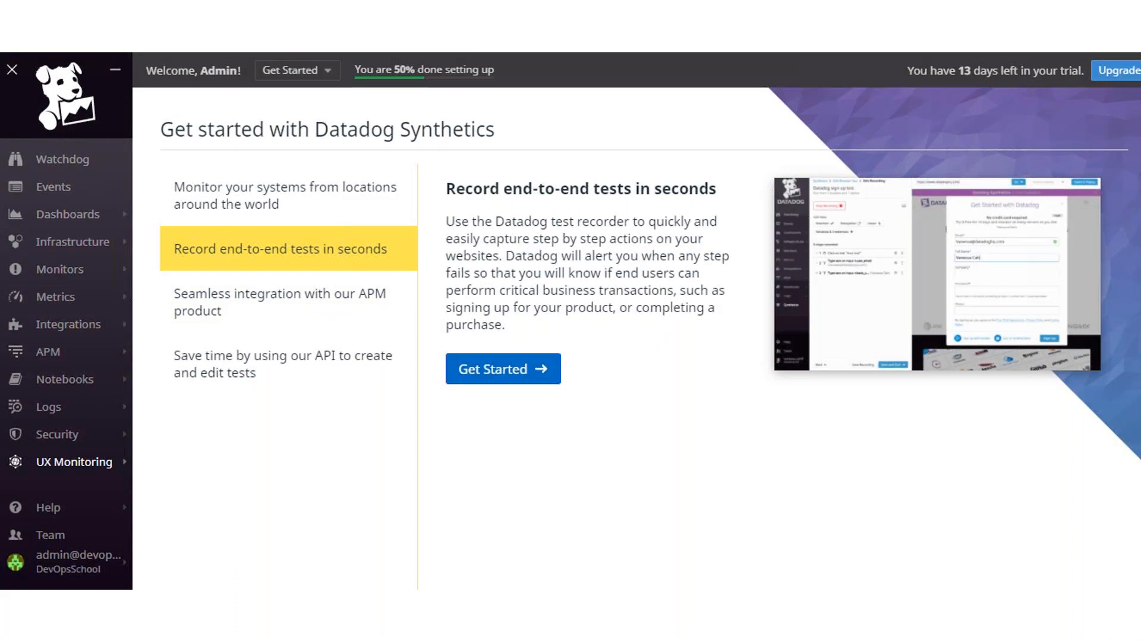
key("Right")
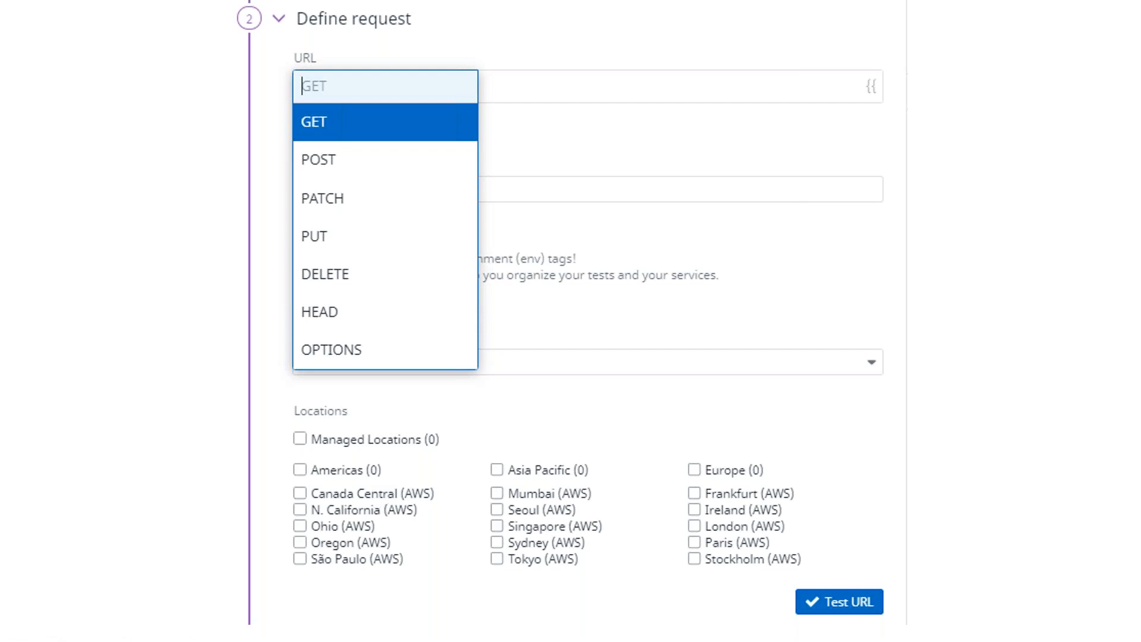
key("Right")
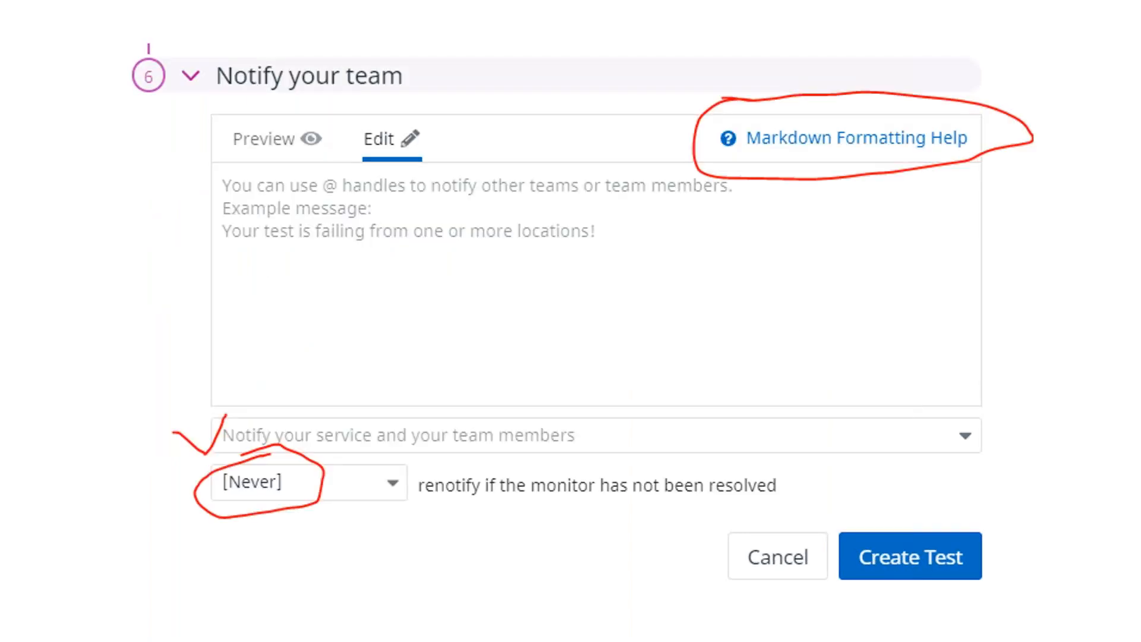
key("Right")
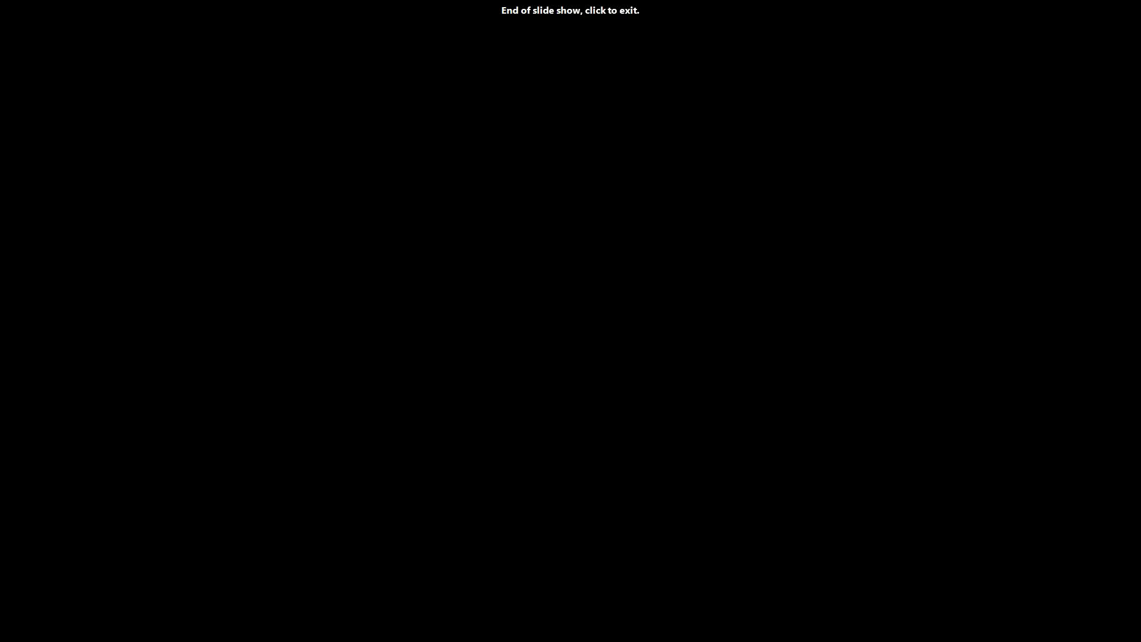
Step: Exit the slide show and bring the 'Synthetics | Datadog' Chrome window to the front
key("Escape")
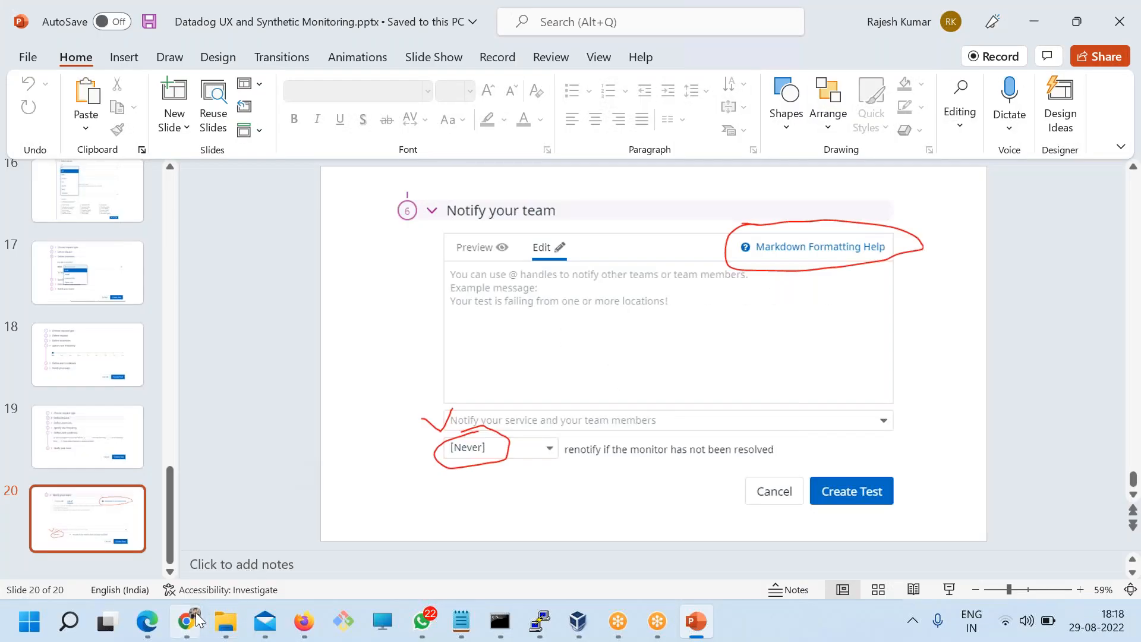
left_click(191, 621)
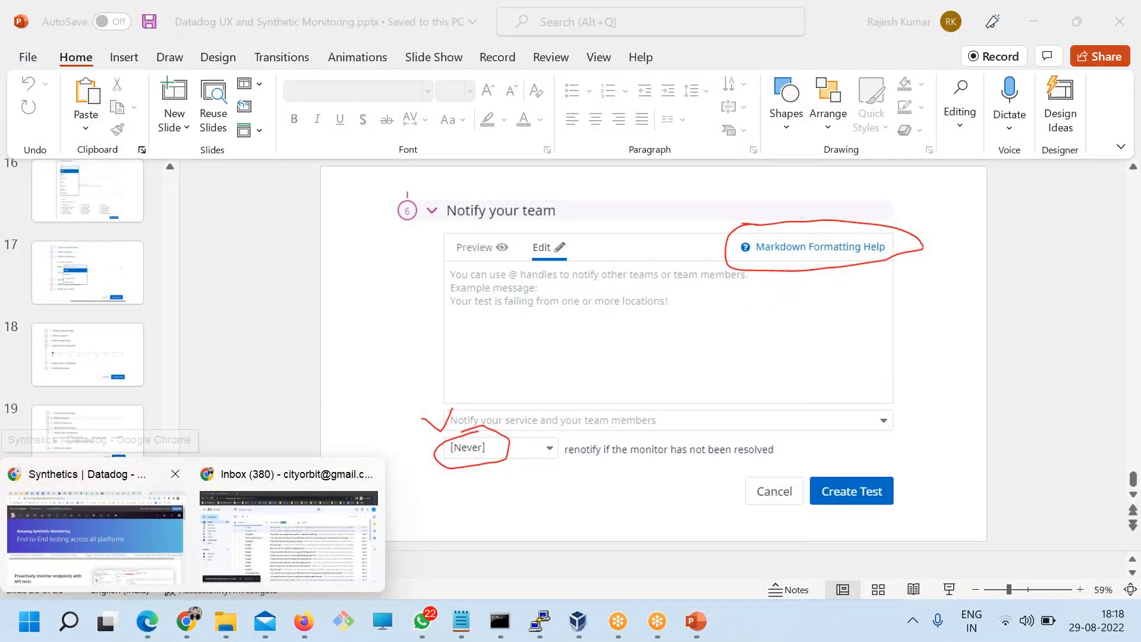
left_click(141, 561)
Step: Go to UX Monitoring > Synthetic Tests and start 'Create a New API Test'
mouse_move(649, 169)
mouse_move(694, 158)
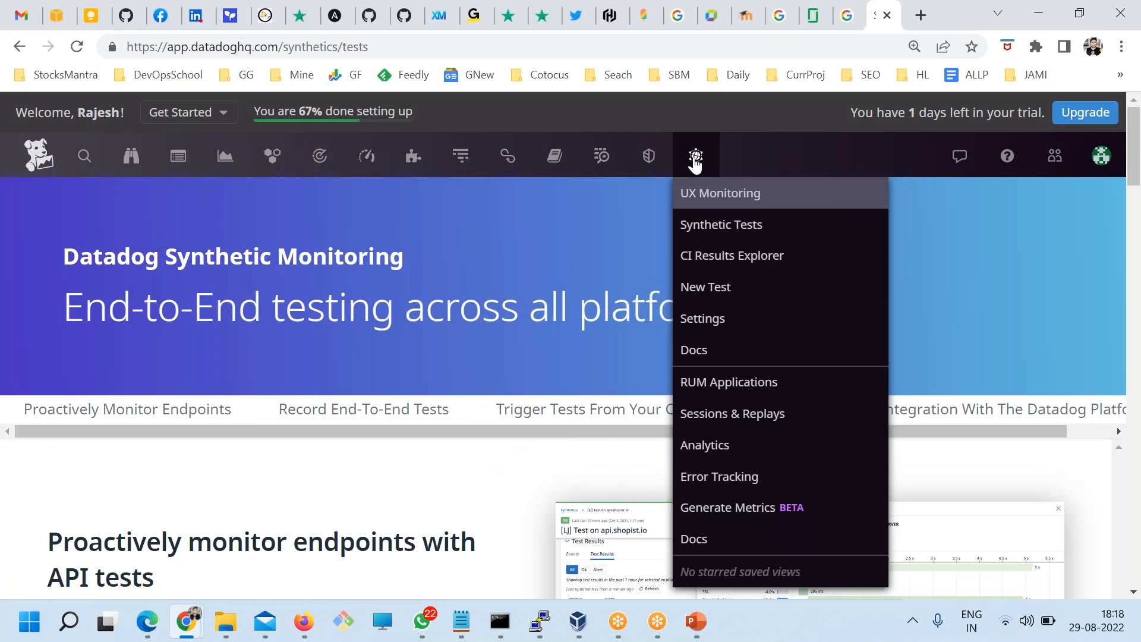
left_click(715, 226)
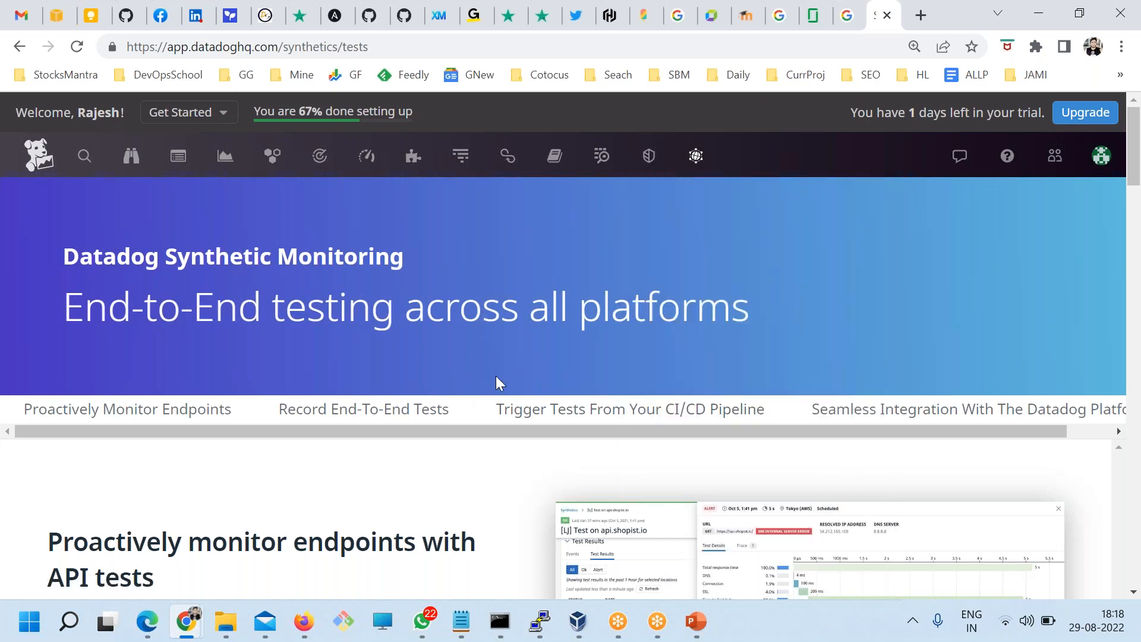
scroll(498, 383, "down", 5)
scroll(238, 416, "down", 2)
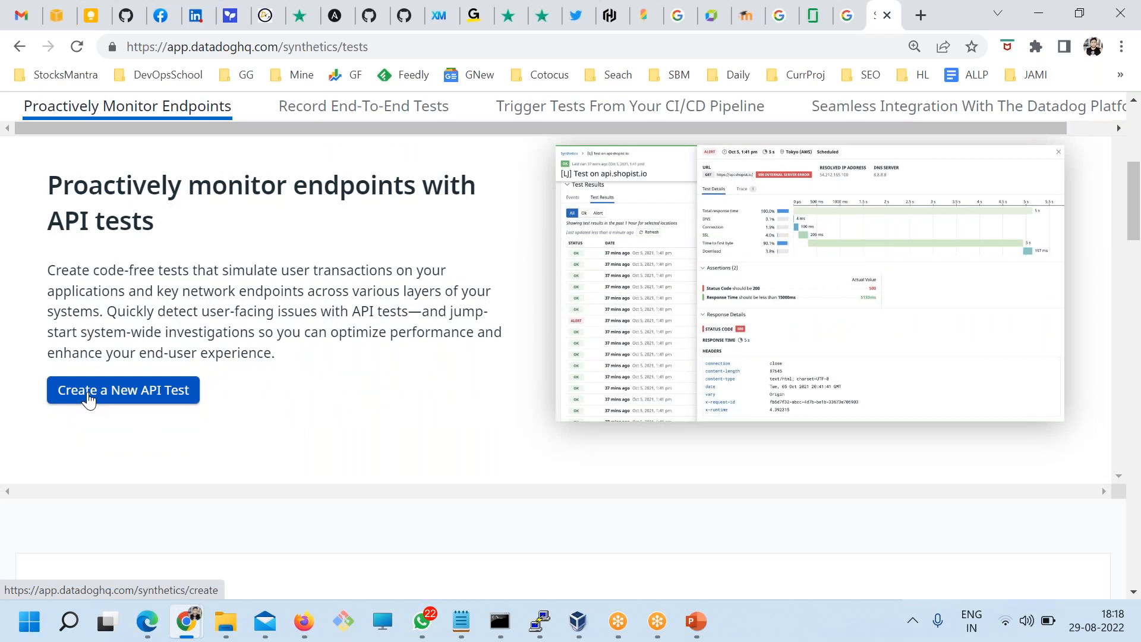
left_click(88, 395)
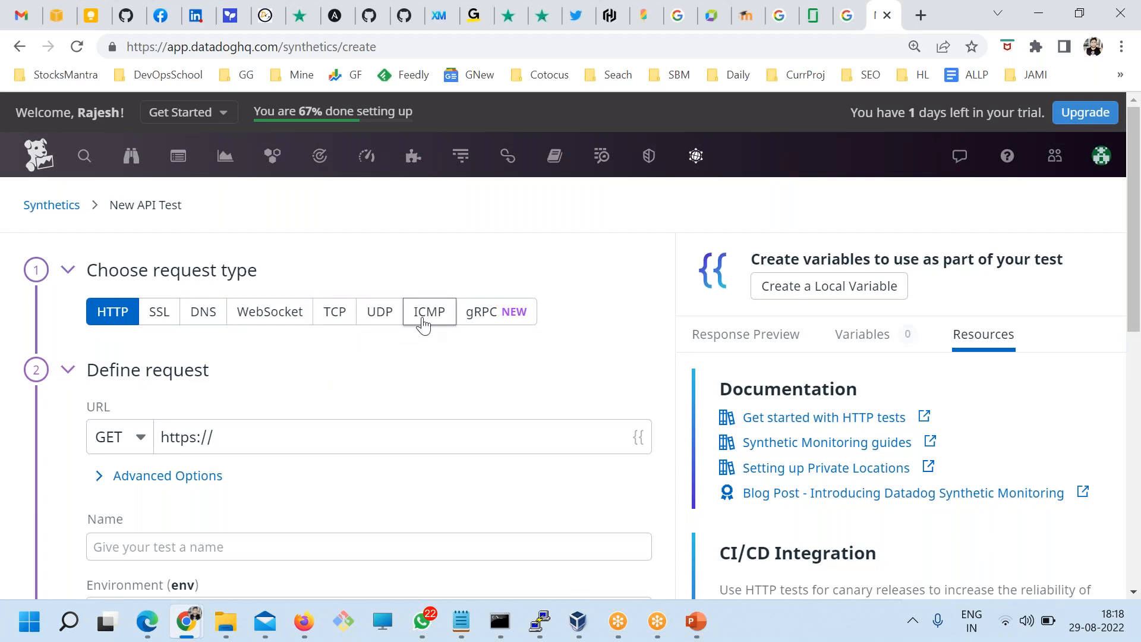
scroll(451, 333, "down", 2)
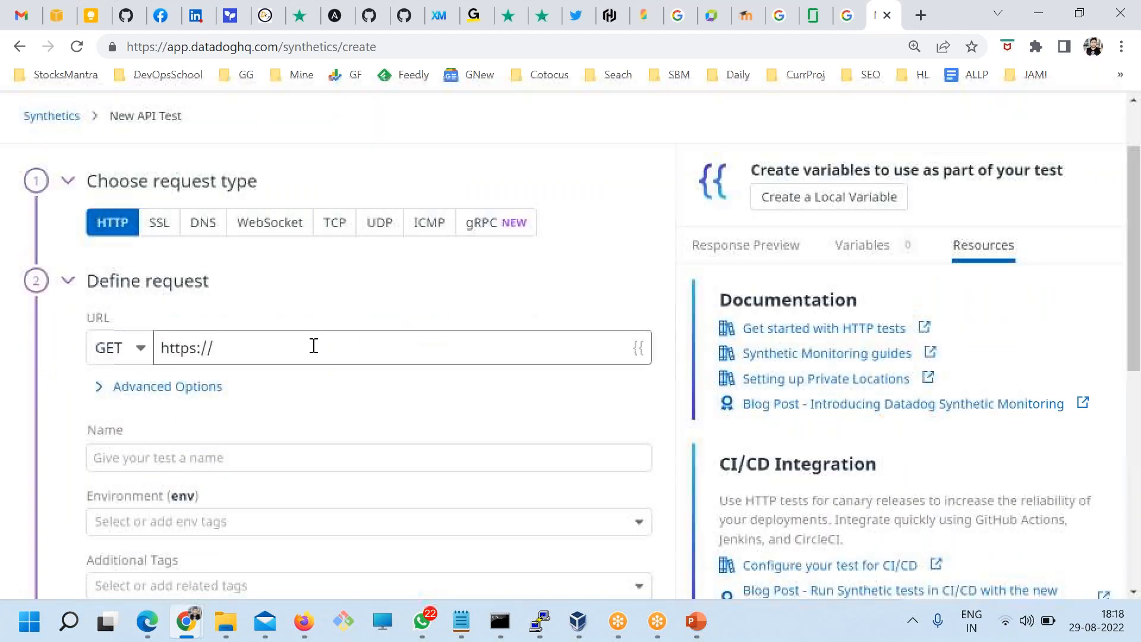
left_click(166, 347)
key("ctrl+a")
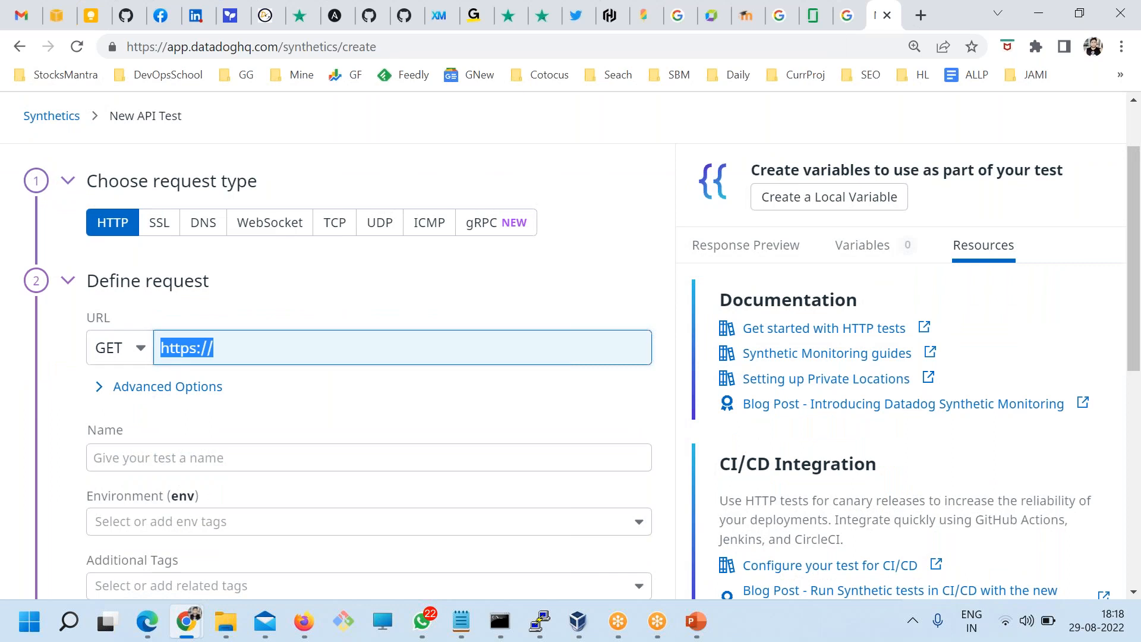
left_click(920, 15)
type("rajeshkumar.xyz/calender/")
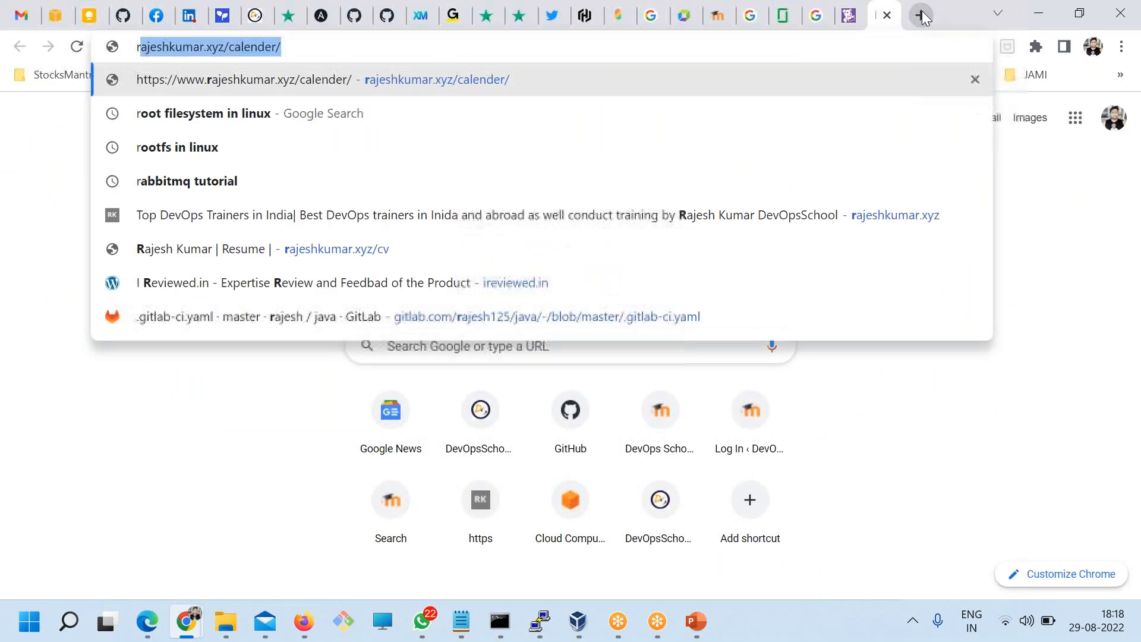
key("Right")
key("BackSpace")
key("BackSpace")
key("BackSpace")
key("BackSpace")
key("BackSpace")
key("BackSpace")
key("BackSpace")
key("BackSpace")
key("BackSpace")
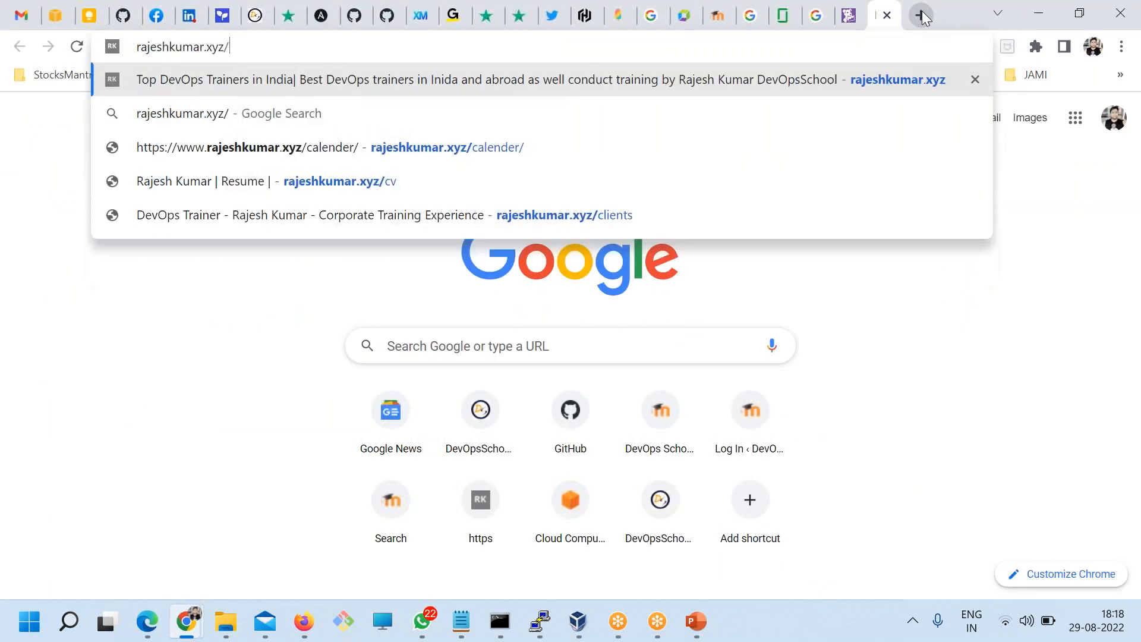
key("Return")
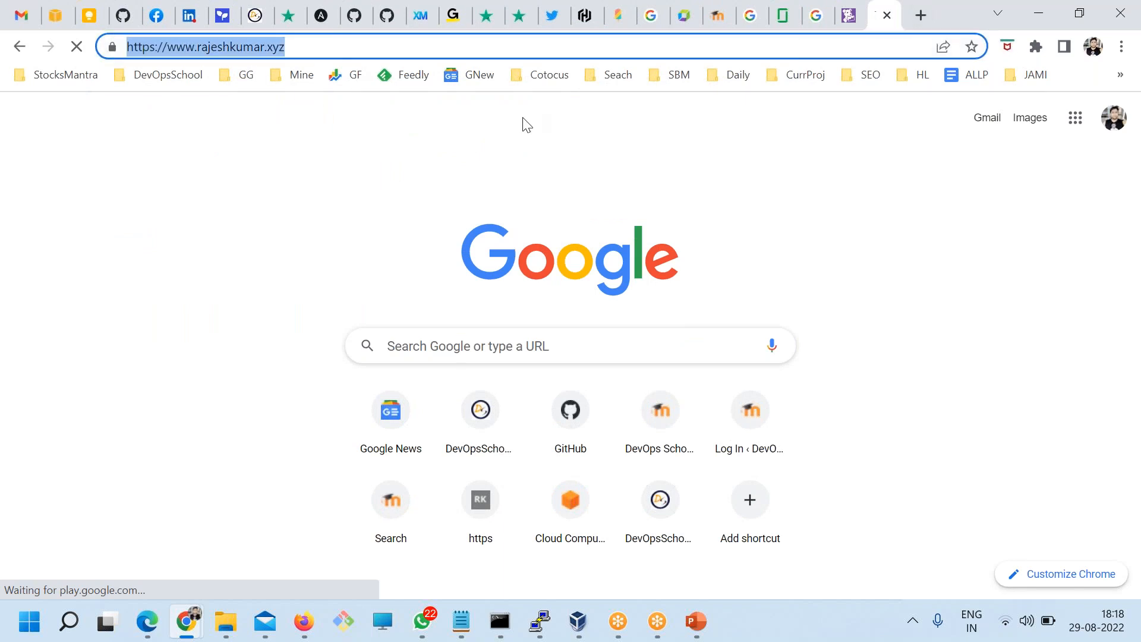
left_click(854, 18)
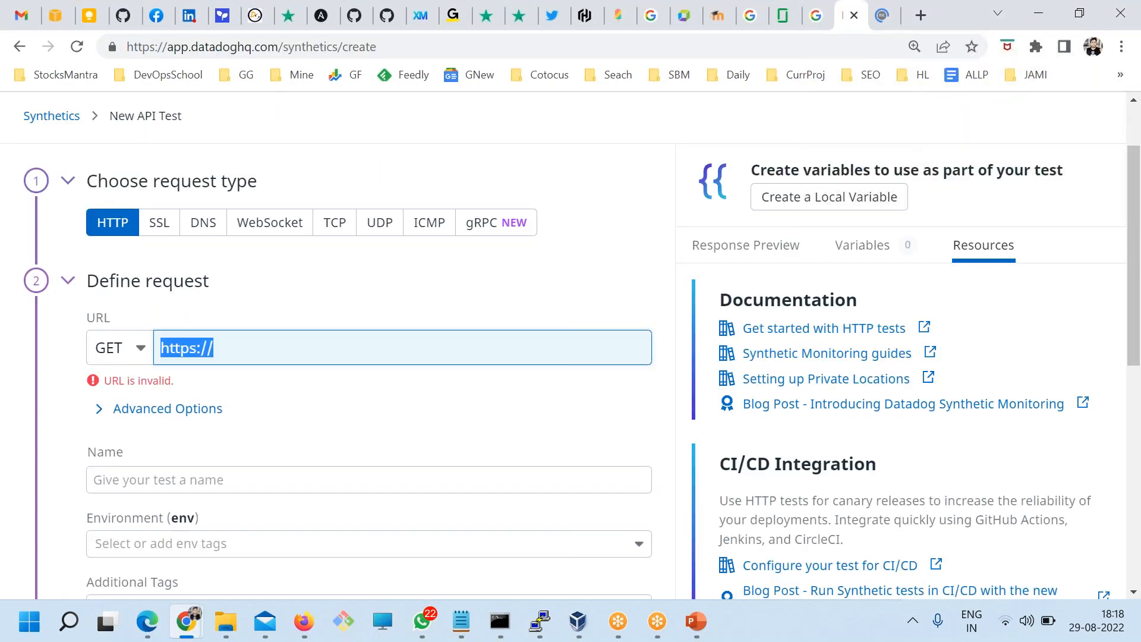
type("https://www.rajeshkumar.xyz/")
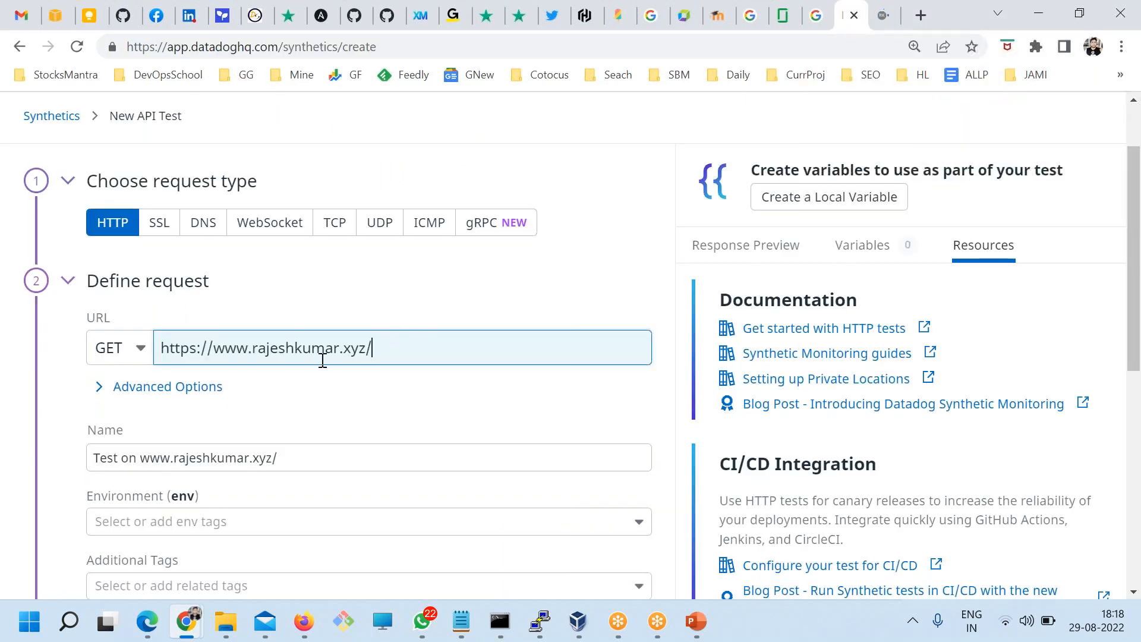
Step: Look through the Advanced Options tabs (Authentication, Query Parameters, Request Body), then collapse them
scroll(321, 362, "down", 3)
left_click(168, 218)
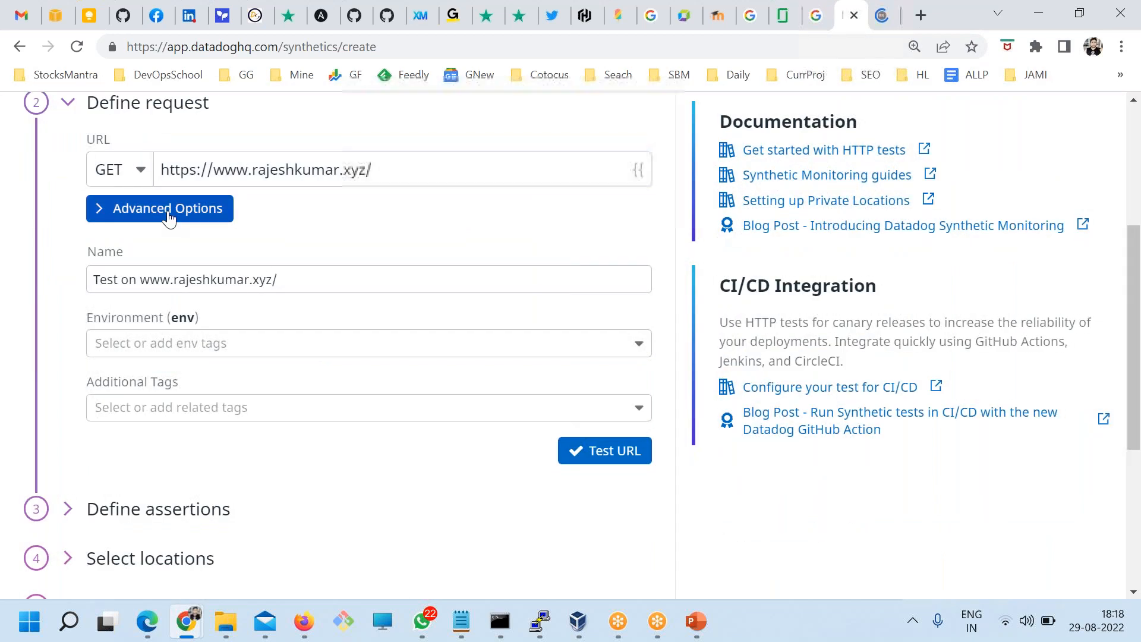
scroll(301, 318, "down", 2)
scroll(301, 319, "up", 2)
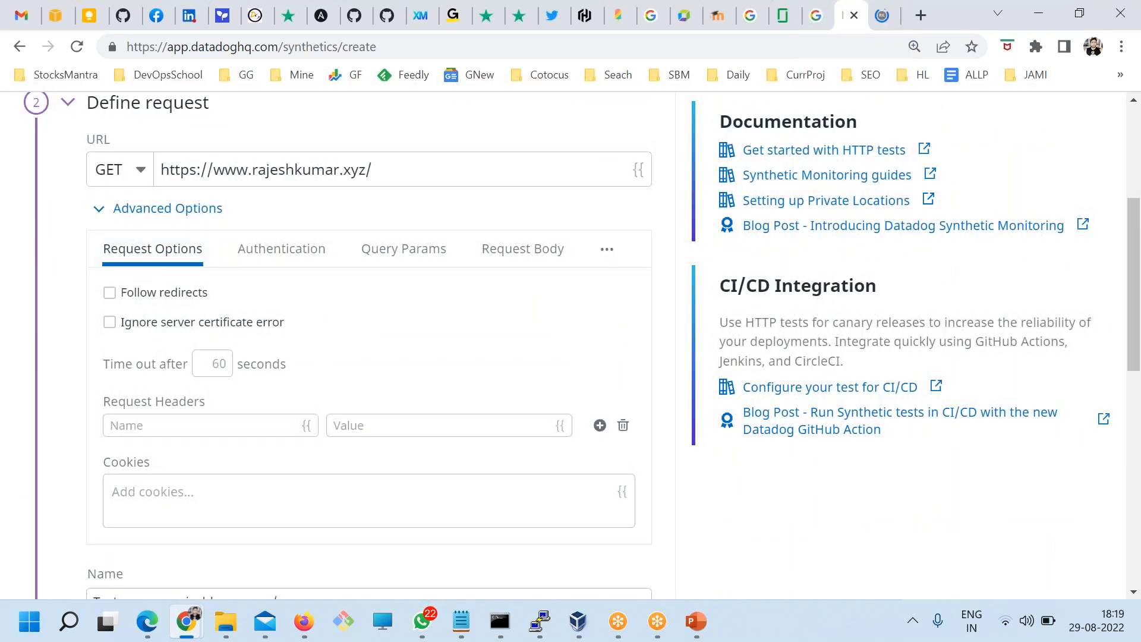
left_click(244, 252)
left_click_drag(387, 174, 158, 171)
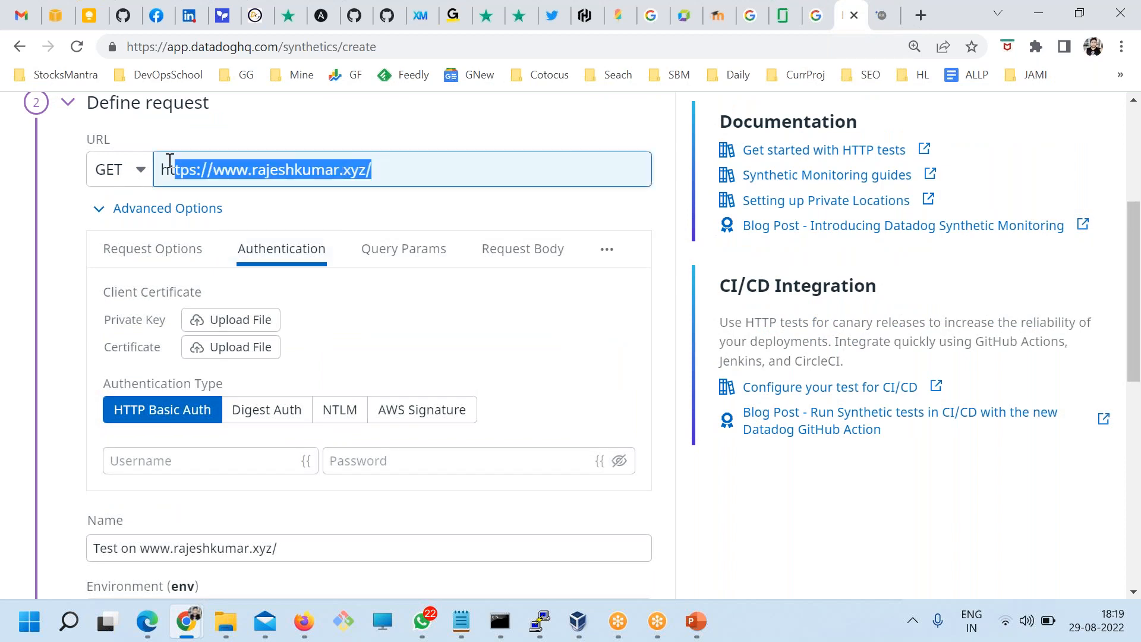
left_click(399, 248)
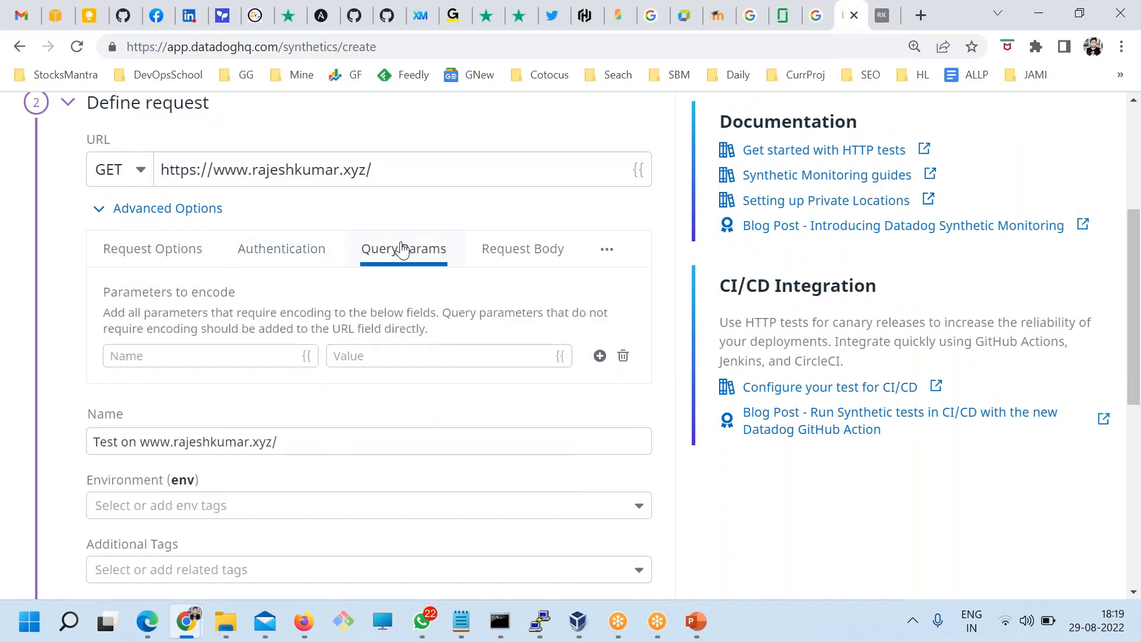
left_click(544, 249)
left_click(273, 407)
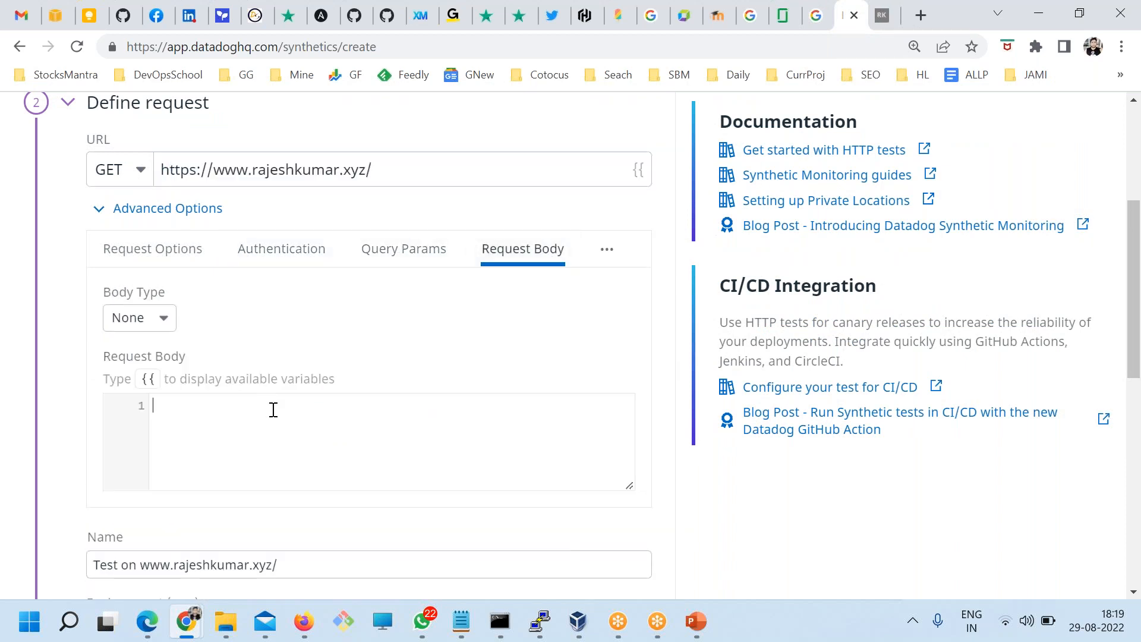
left_click(120, 246)
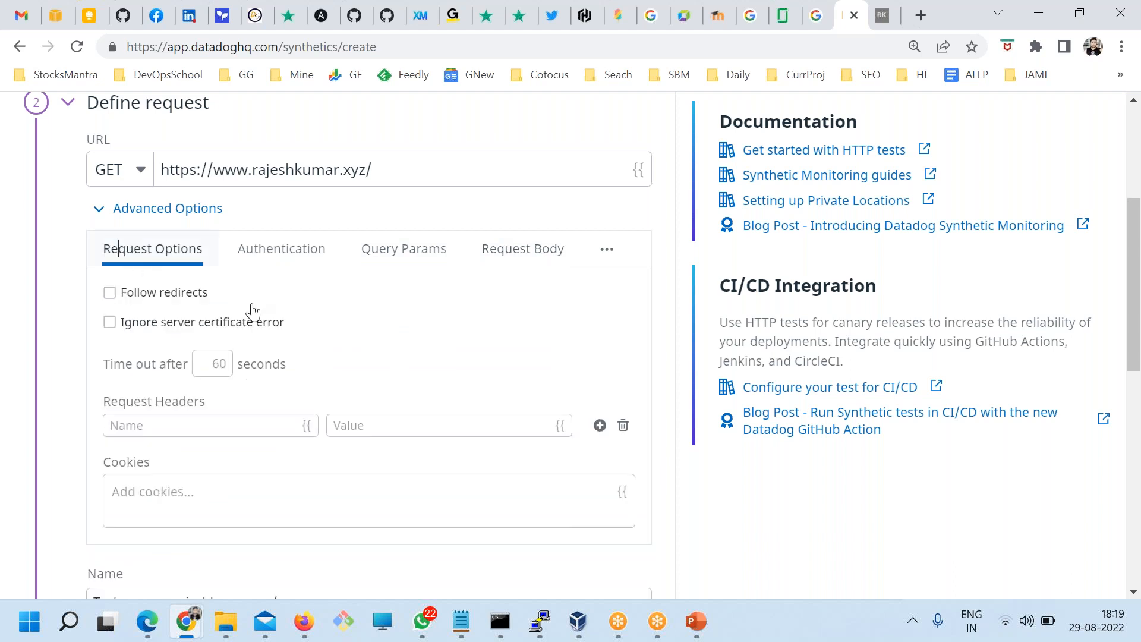
left_click(102, 213)
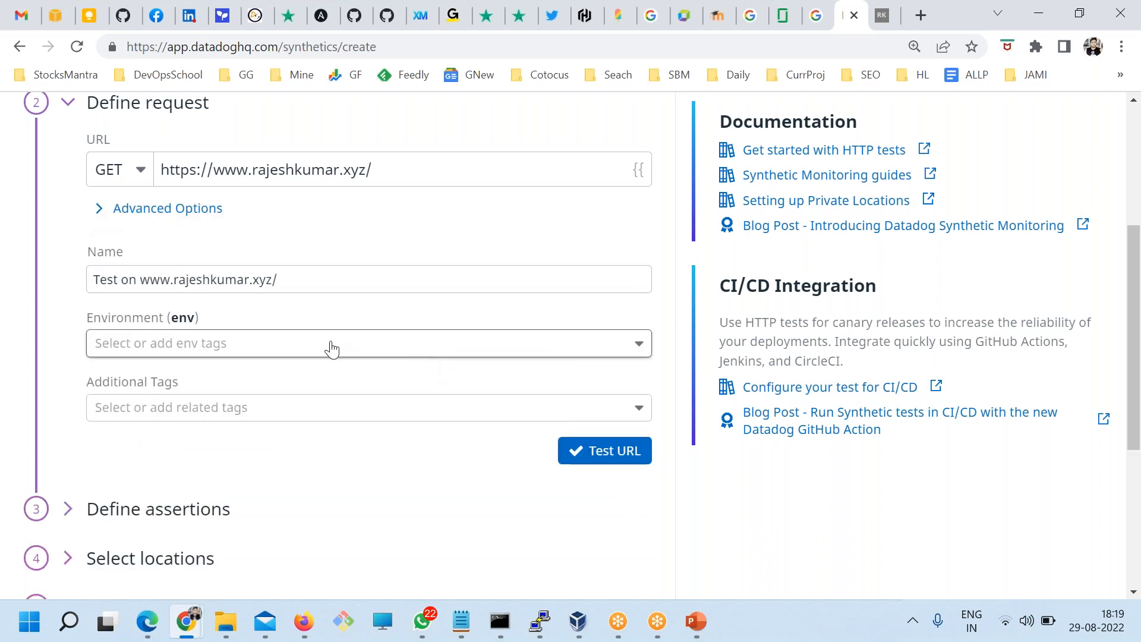
Step: Check the auto-filled test name and tag the test with env:prod
left_click_drag(109, 319, 229, 322)
left_click_drag(278, 280, 79, 286)
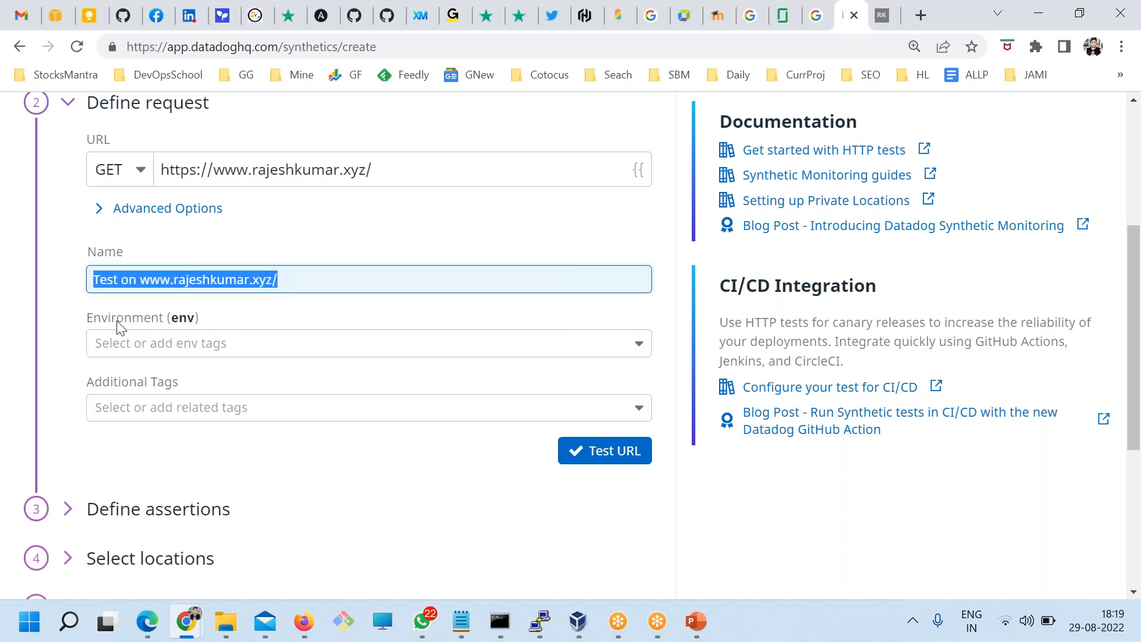
left_click(256, 281)
left_click_drag(292, 281, 146, 272)
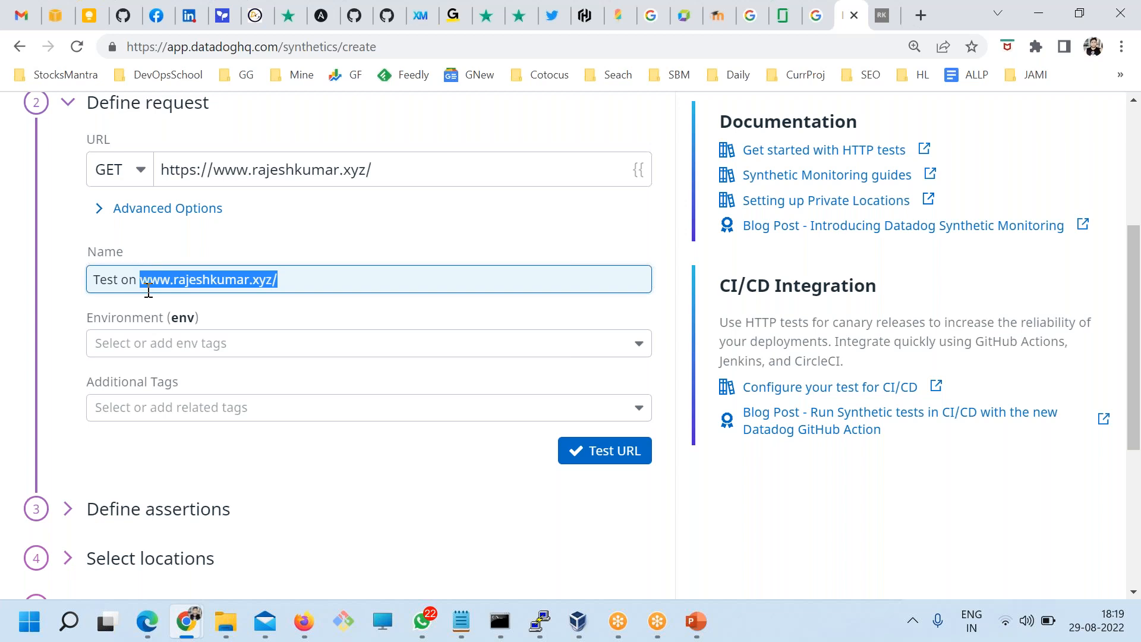
left_click(140, 343)
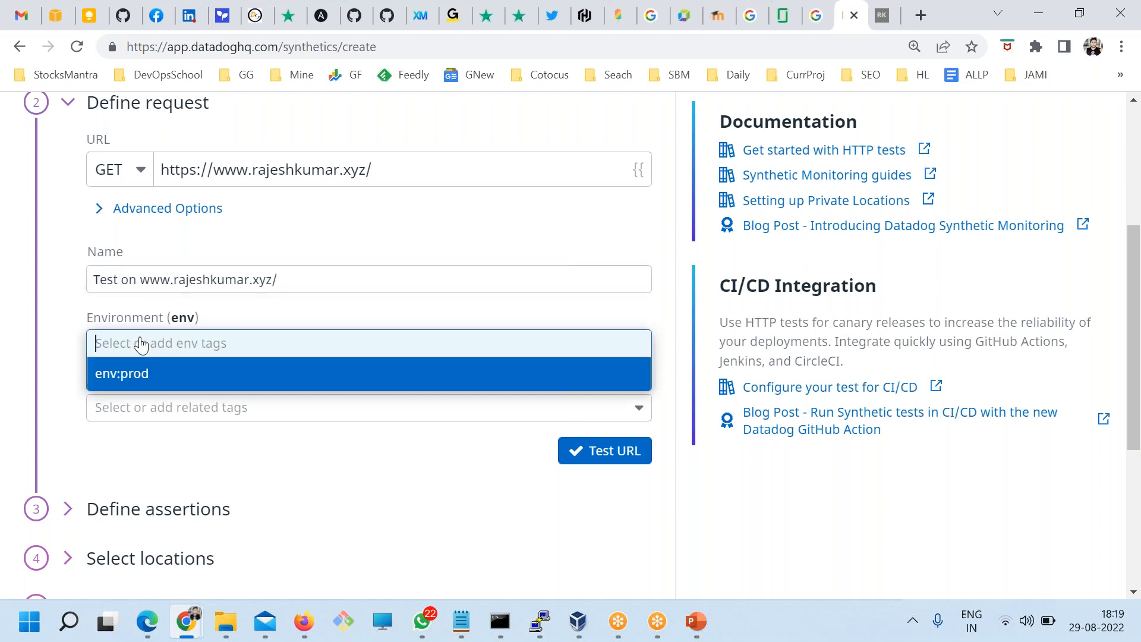
left_click(122, 372)
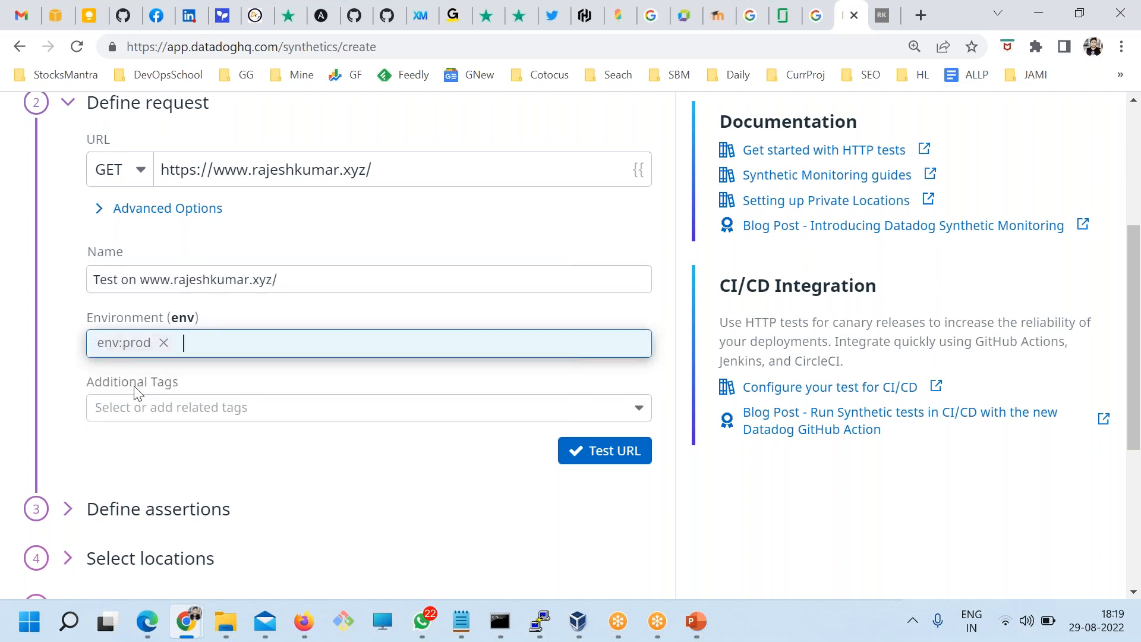
left_click(601, 451)
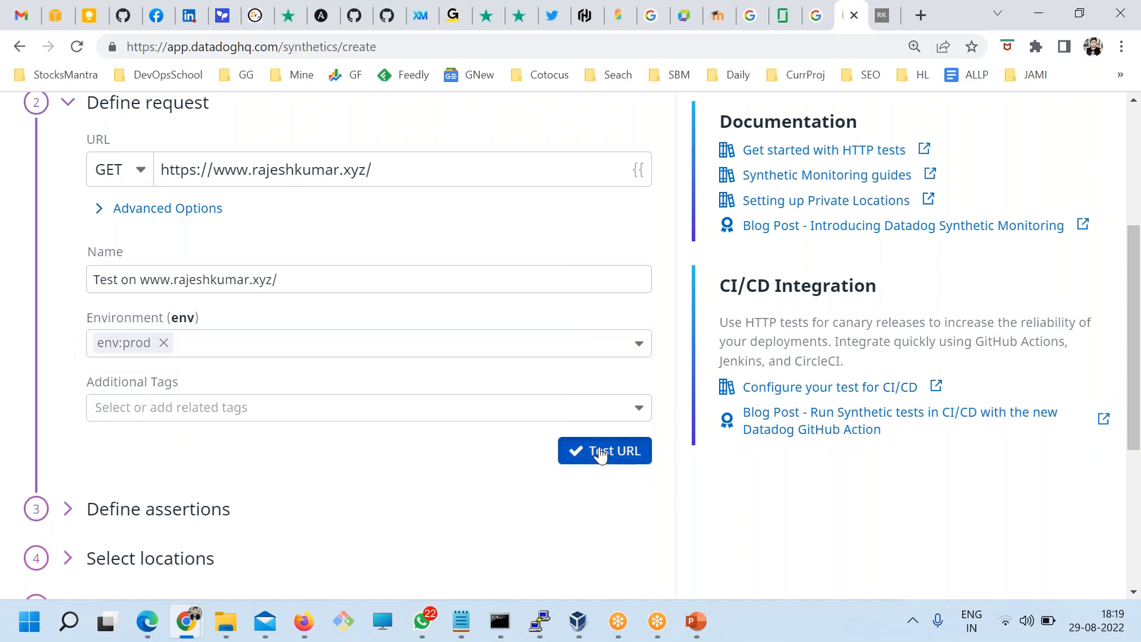
left_click_drag(284, 285, 89, 280)
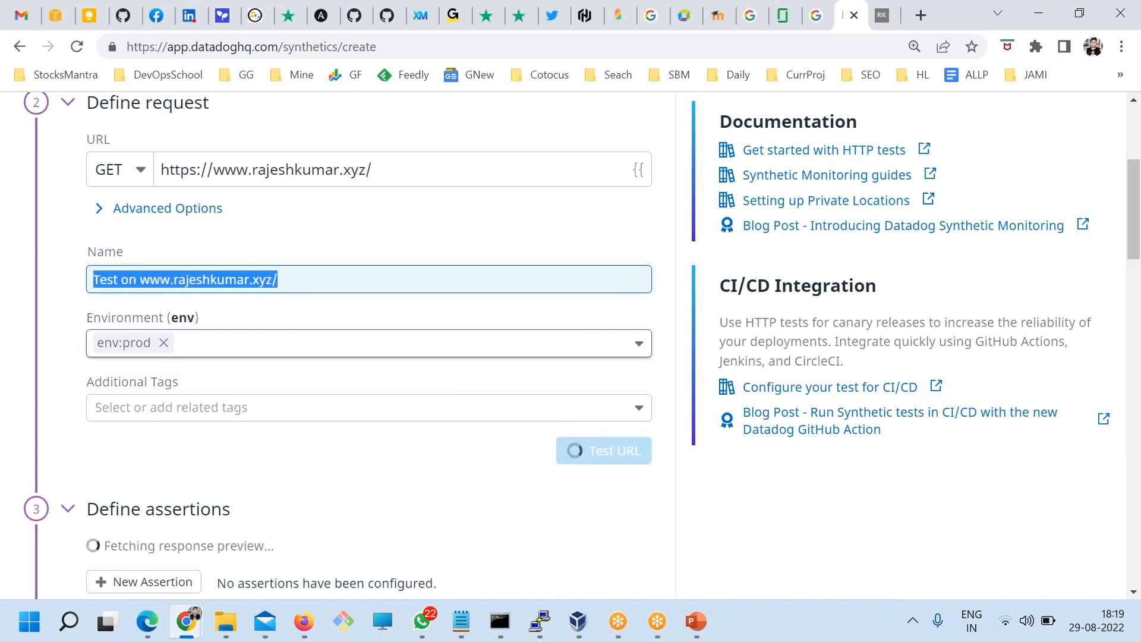
scroll(166, 380, "down", 3)
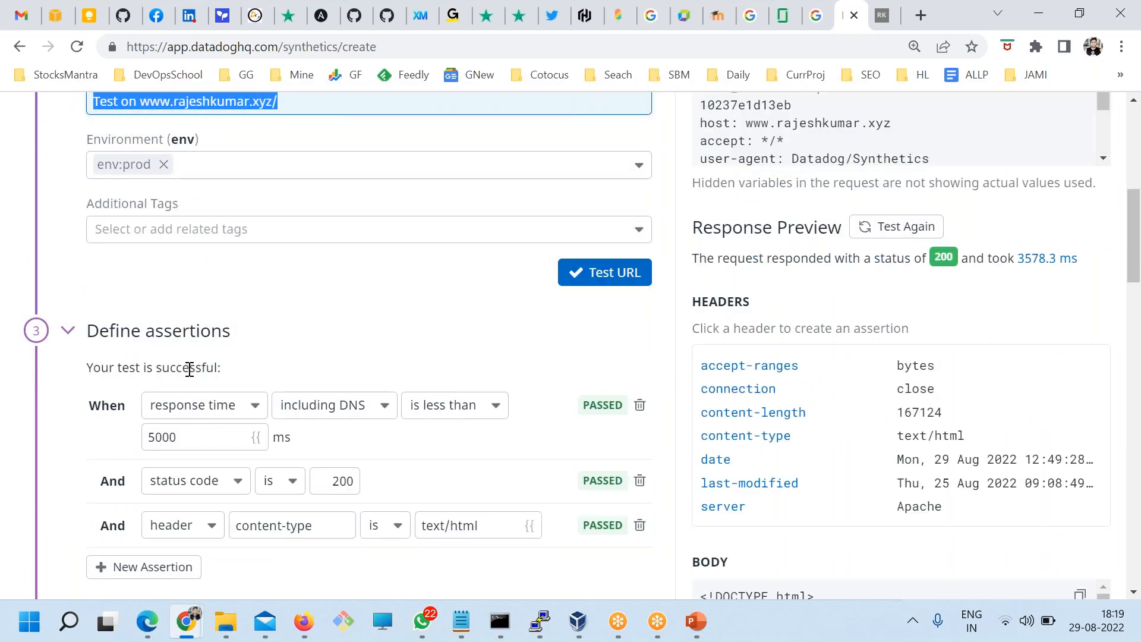
Step: Review the assertions: response time under 5000 ms, status 200, content-type text/html; then open the site tab
scroll(184, 363, "up", 5)
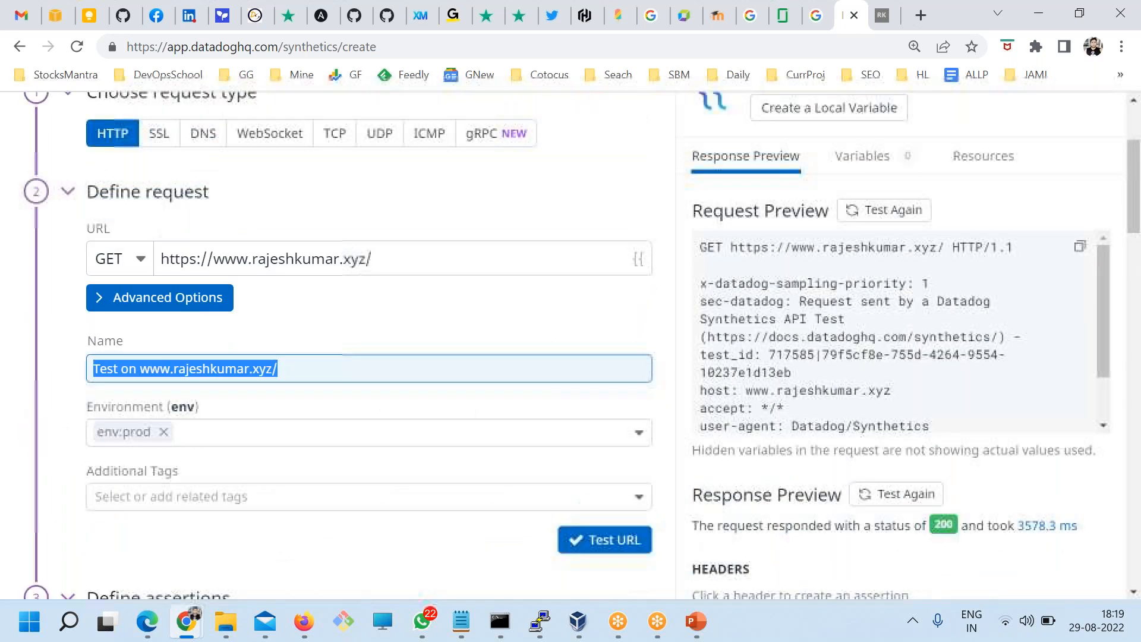
scroll(70, 217, "up", 2)
left_click(69, 189)
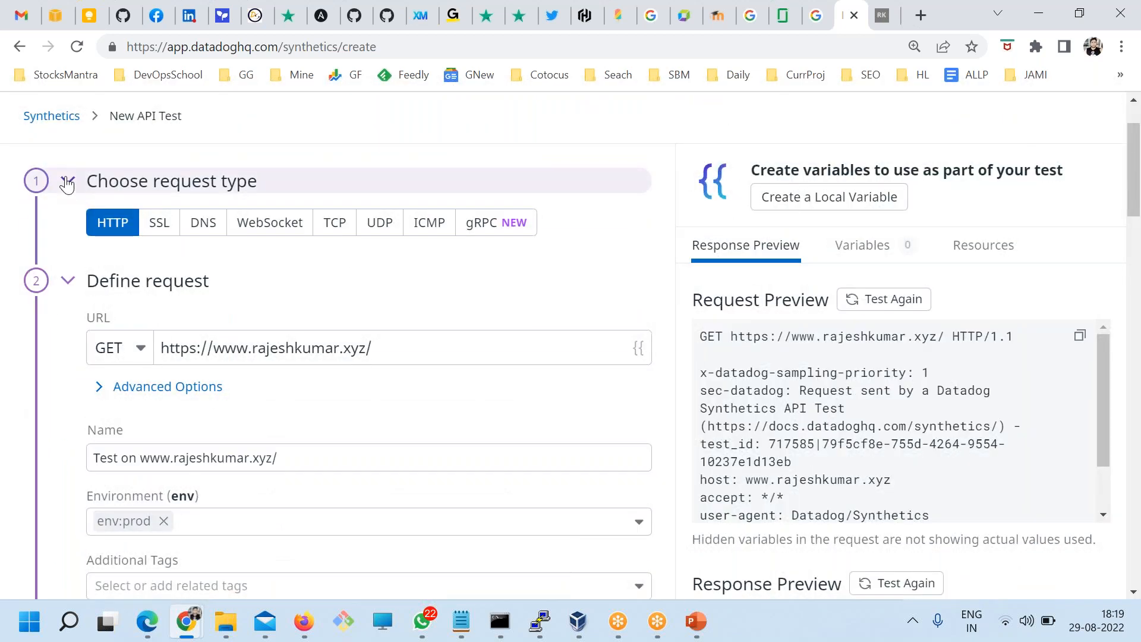
left_click(70, 225)
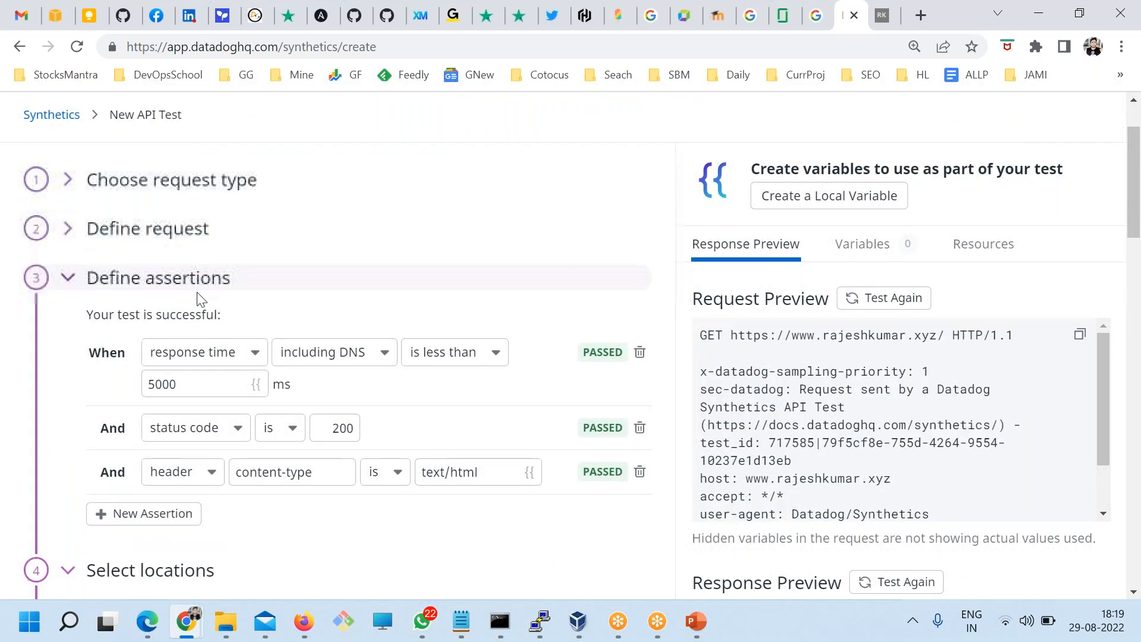
scroll(72, 273, "down", 2)
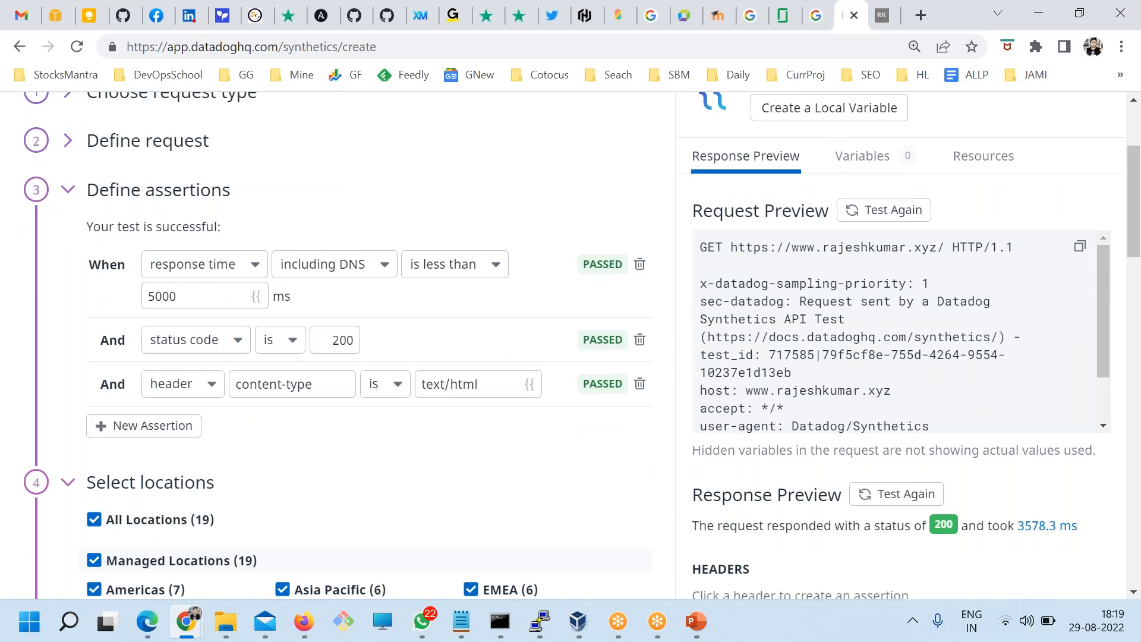
double_click(340, 338)
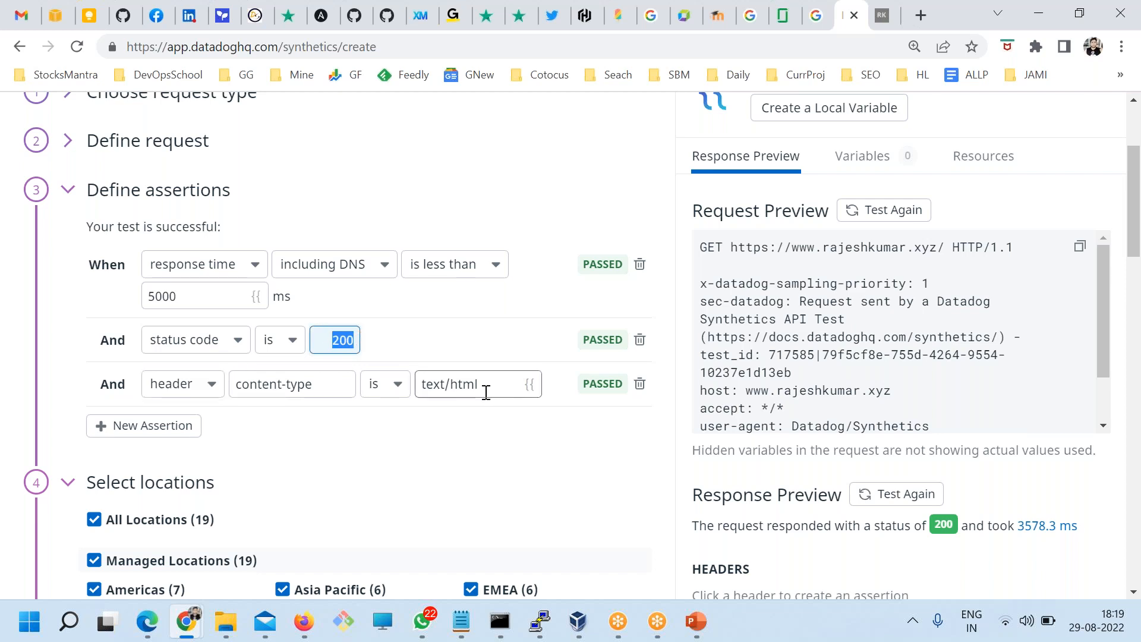
left_click_drag(201, 288, 156, 284)
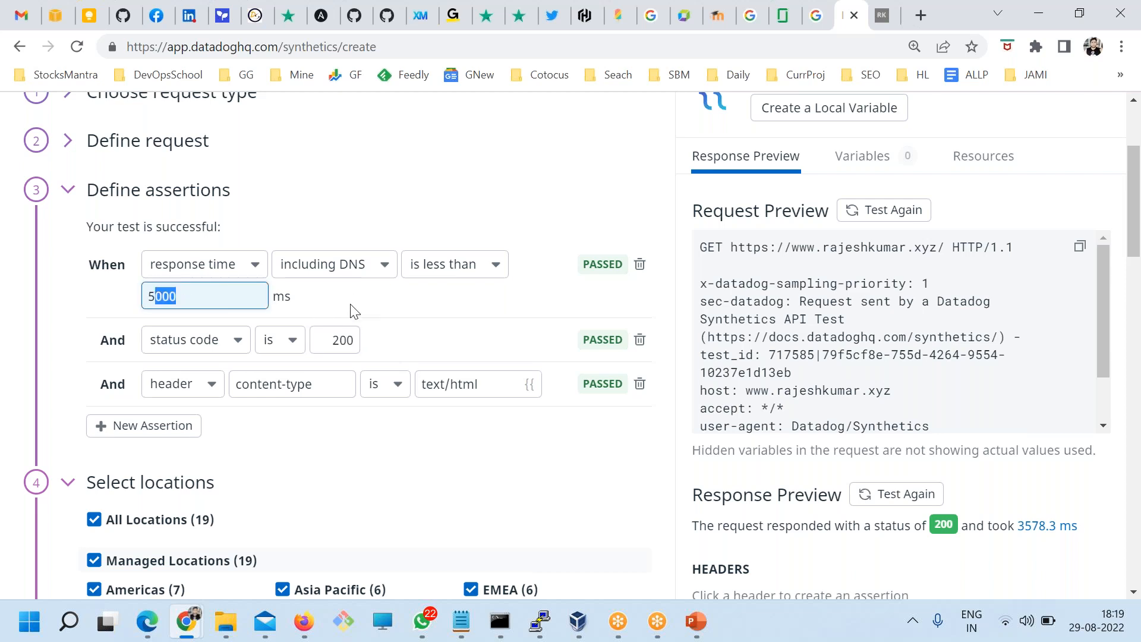
left_click(882, 14)
Step: Copy 'Over 15 years of extensive experience' from the About Me section and return to Datadog
scroll(369, 365, "down", 3)
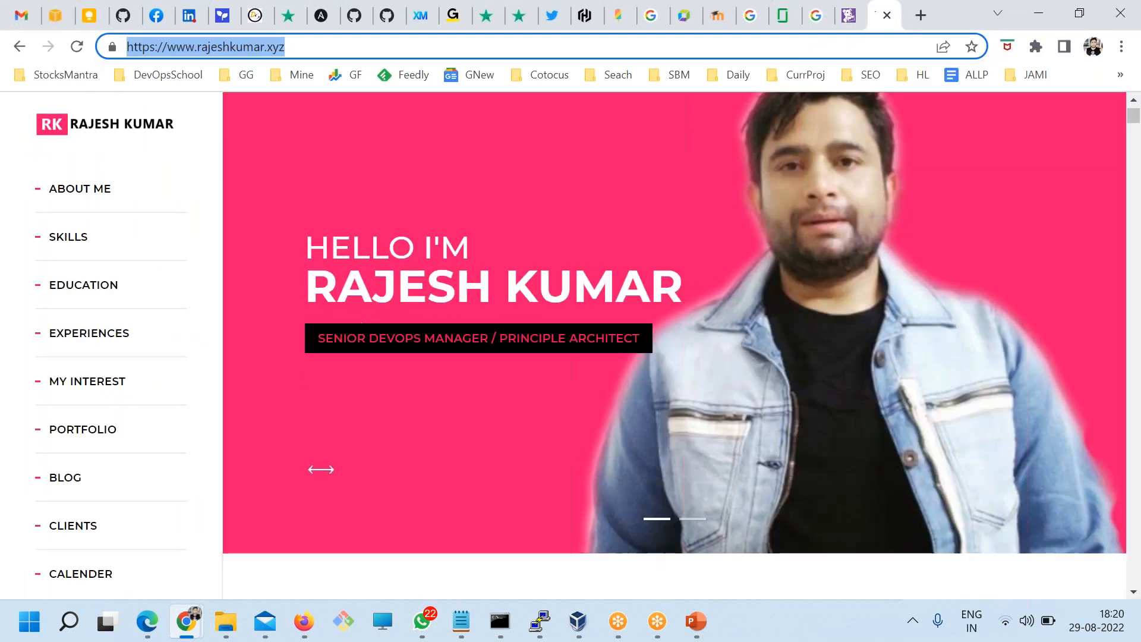
left_click_drag(362, 230, 540, 233)
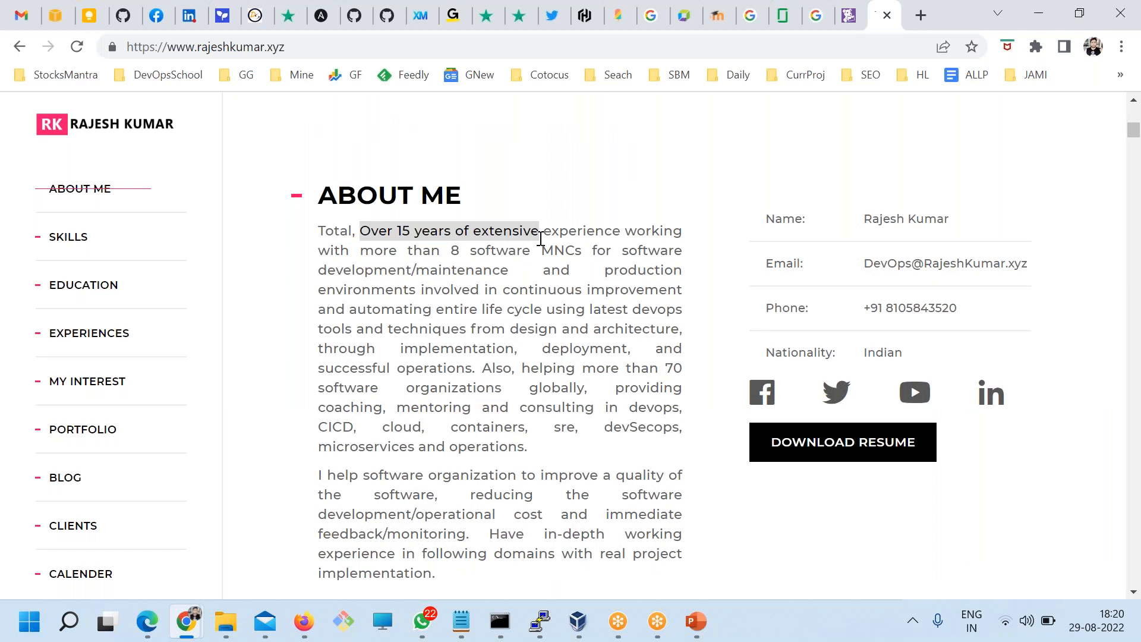
mouse_move(851, 19)
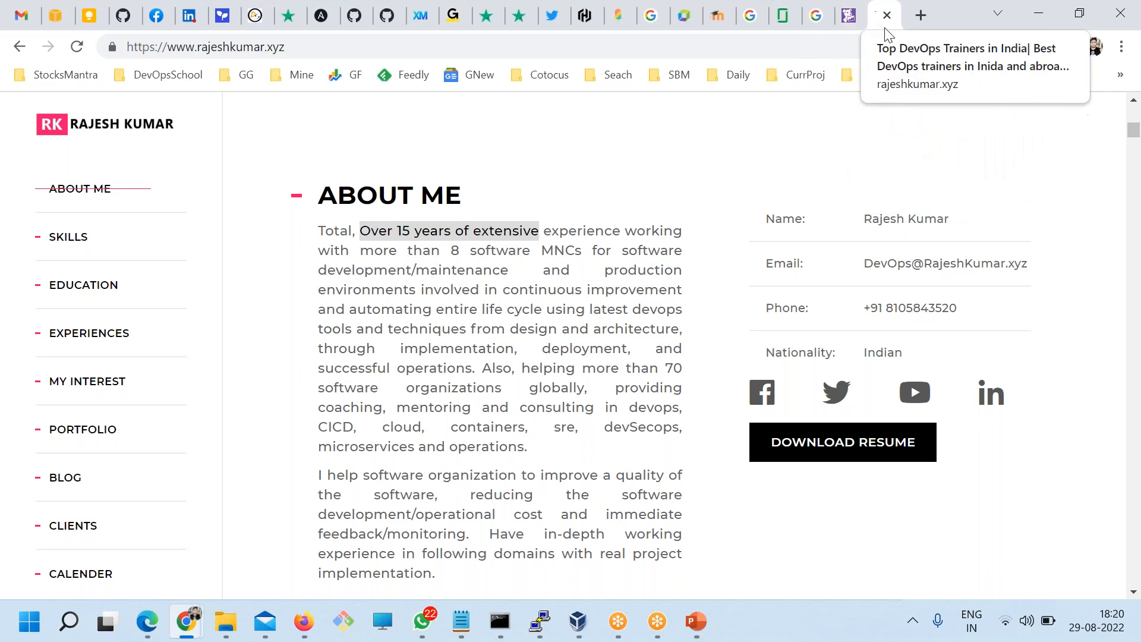
left_click_drag(621, 232, 352, 227)
key("ctrl+c")
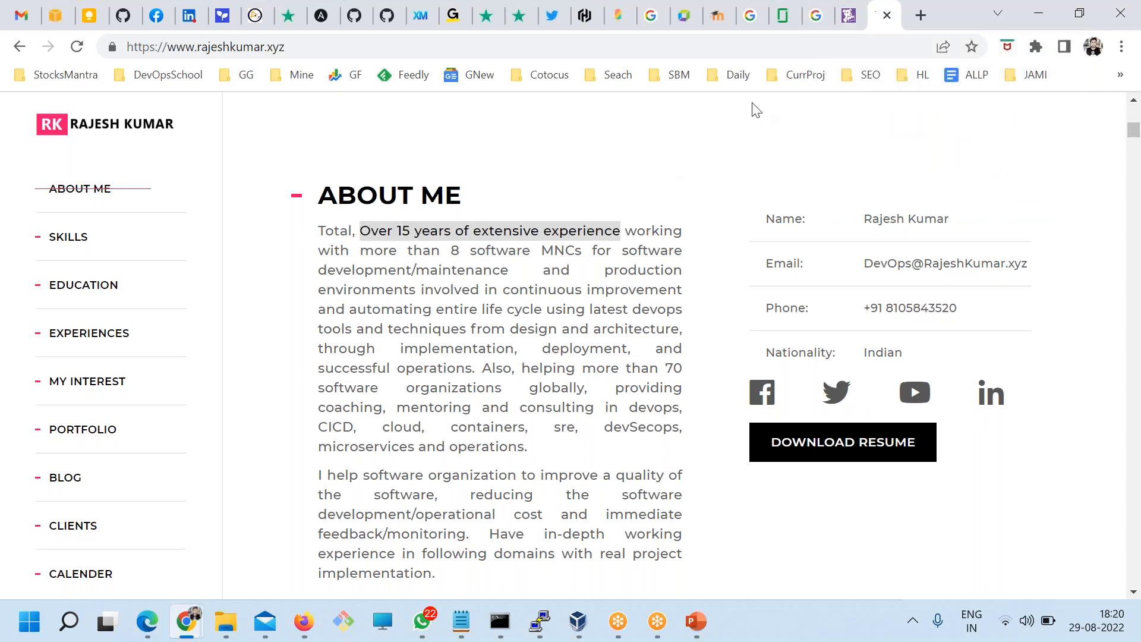
left_click(848, 15)
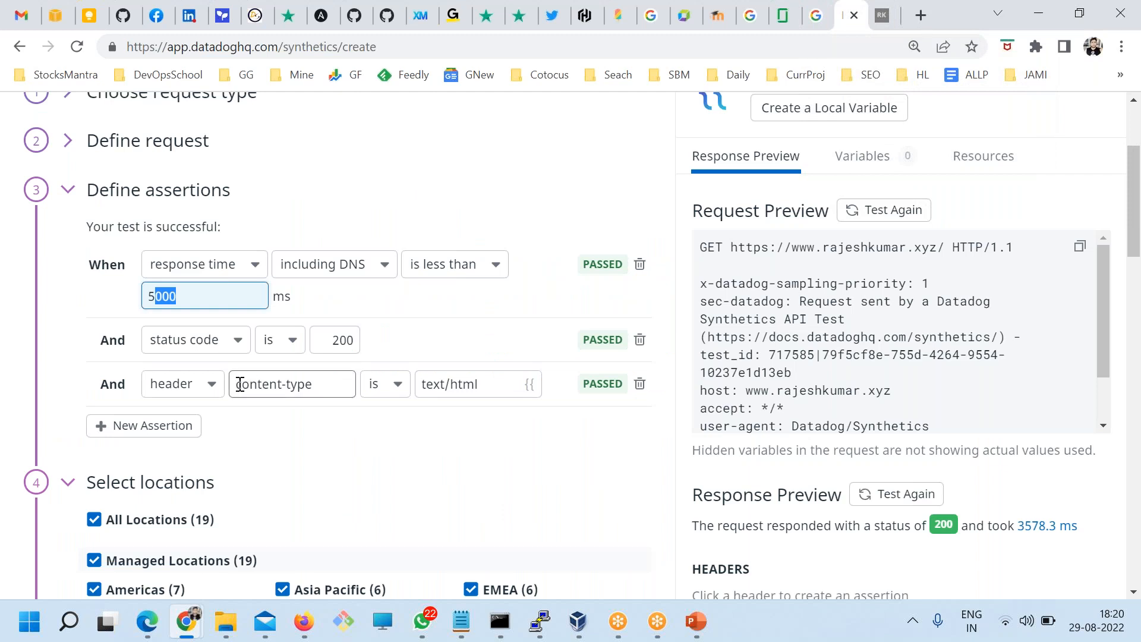
Step: Add a body assertion that contains 'Over 15 years of extensive experience'
scroll(290, 448, "down", 1)
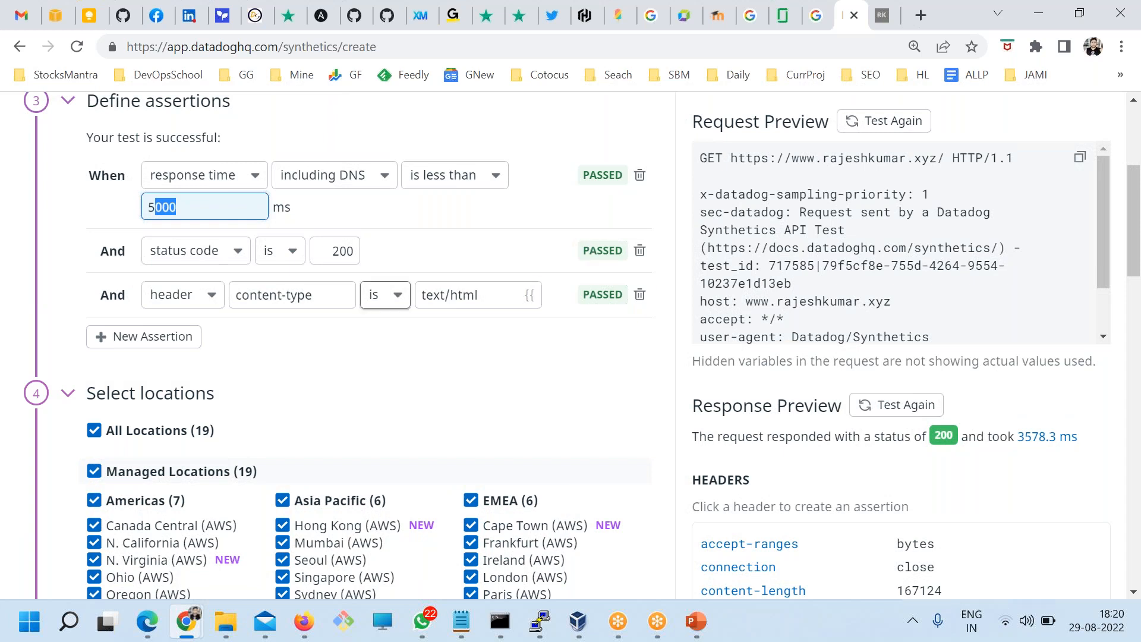
left_click(187, 343)
left_click(188, 350)
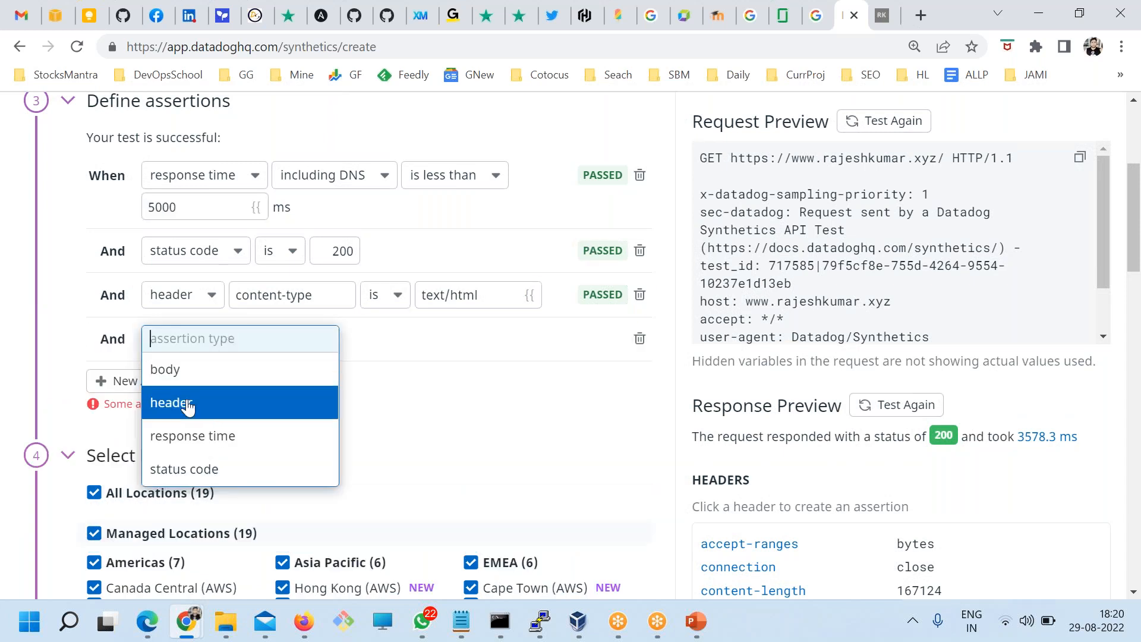
key("Down")
key("Down")
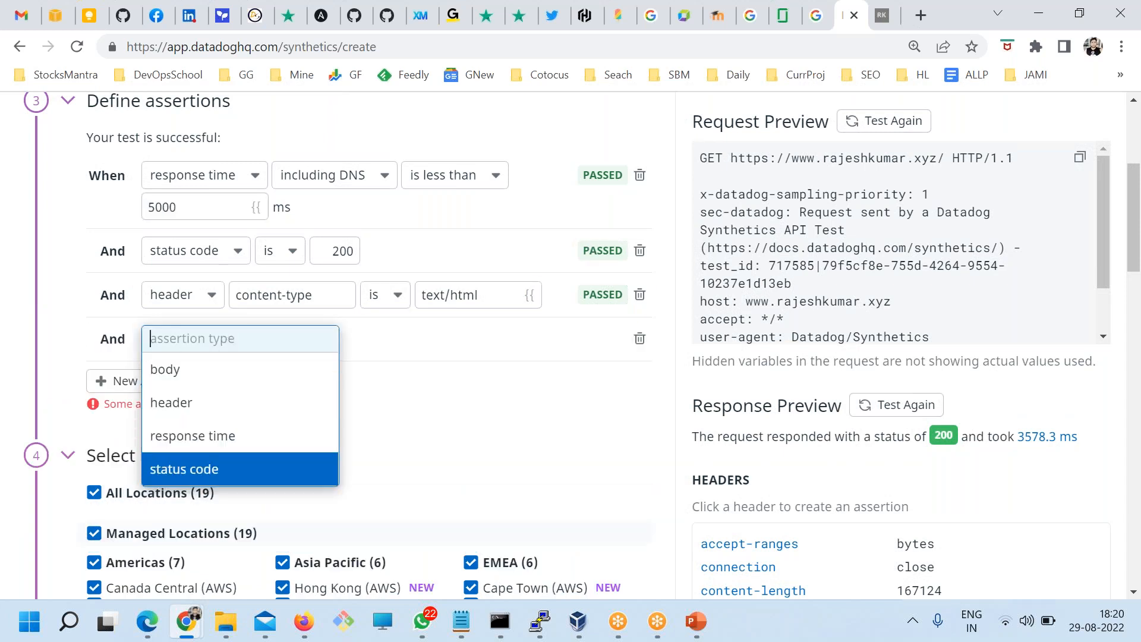
left_click(175, 372)
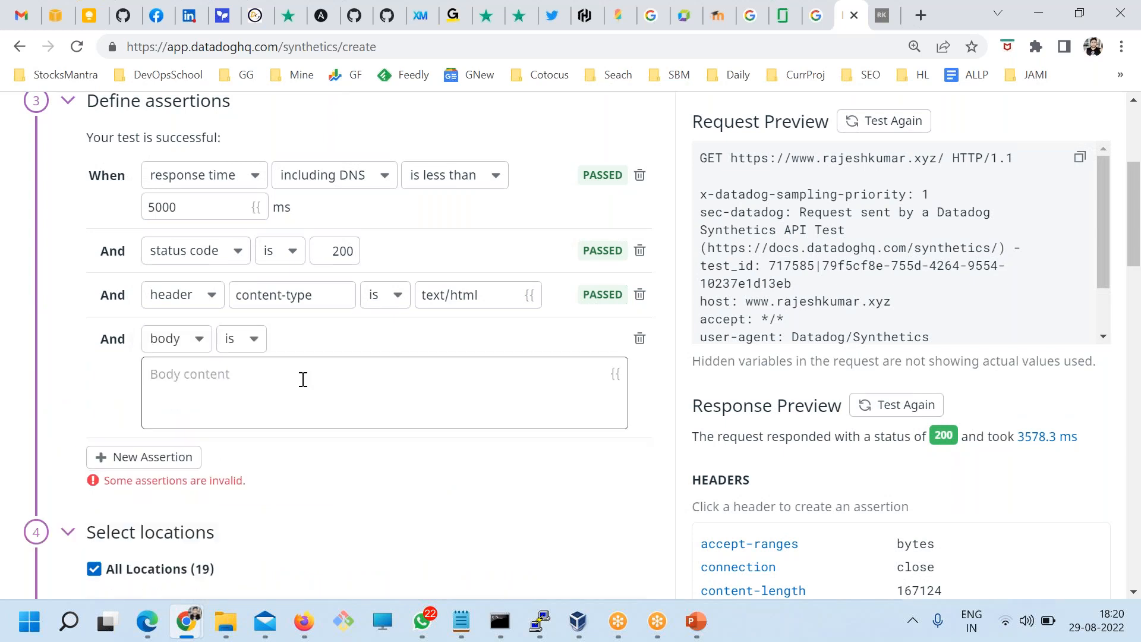
left_click(245, 382)
left_click(247, 344)
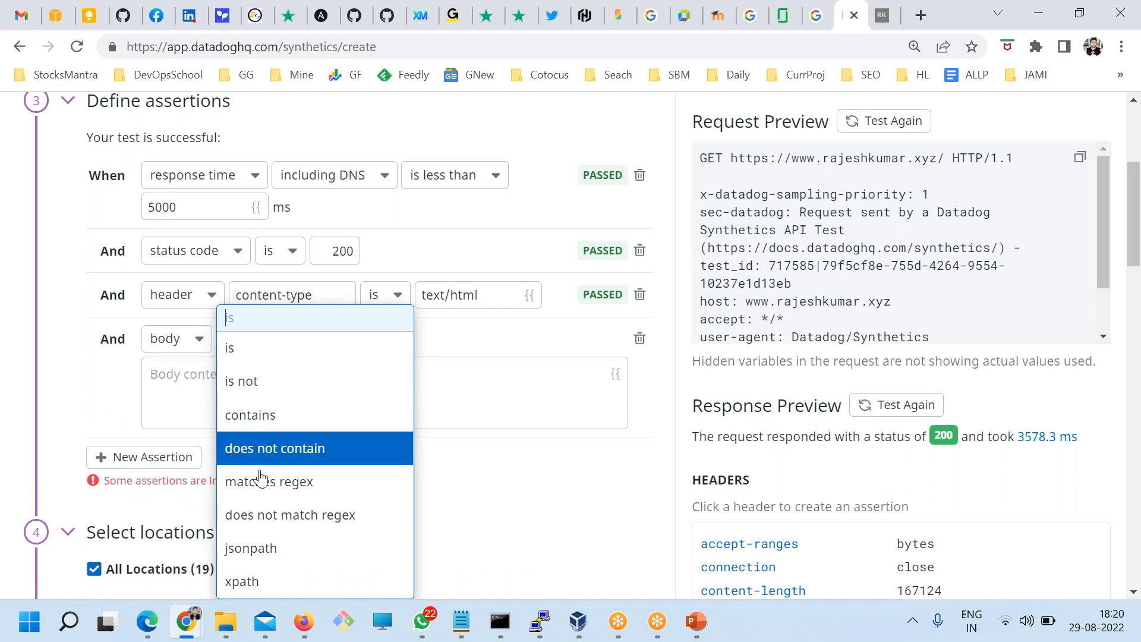
left_click(255, 419)
left_click(214, 369)
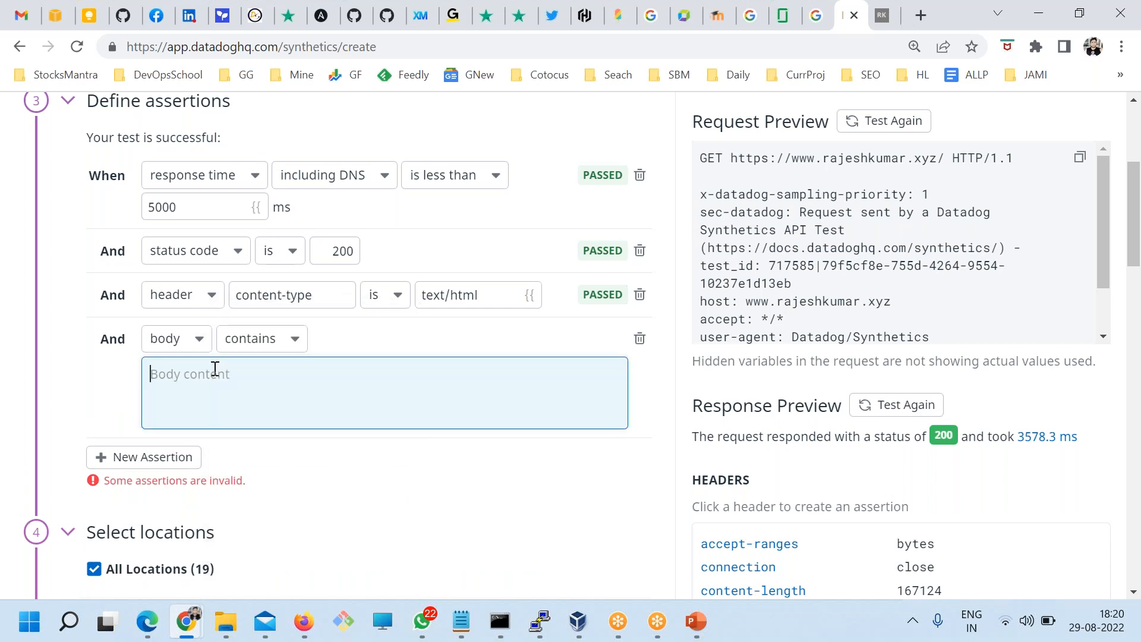
key("ctrl+v")
left_click(53, 385)
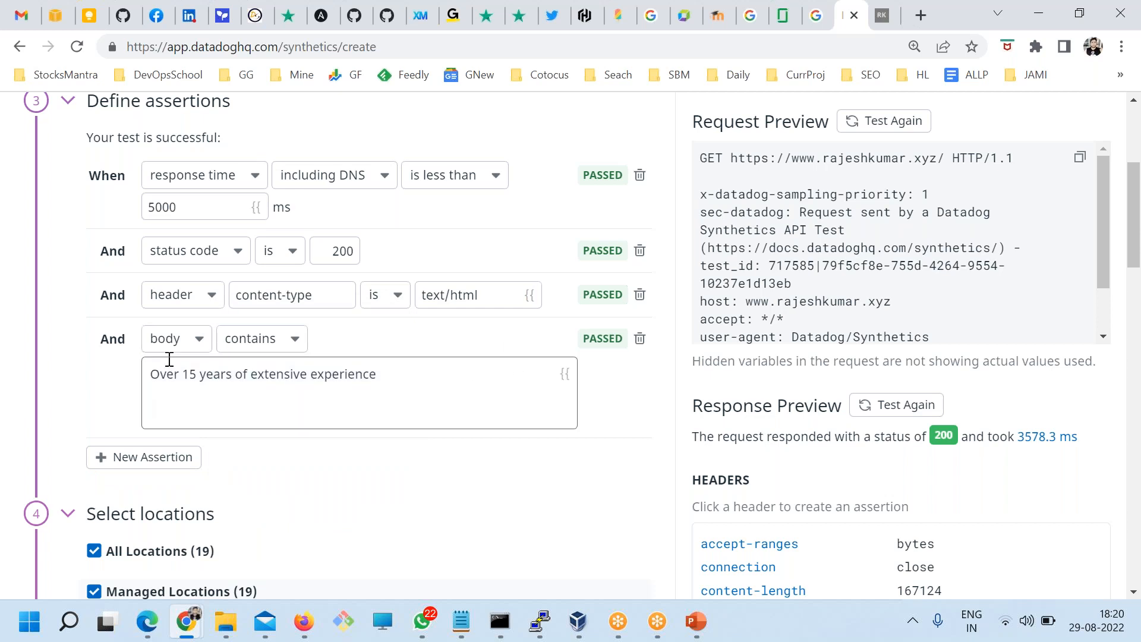
scroll(314, 396, "down", 6)
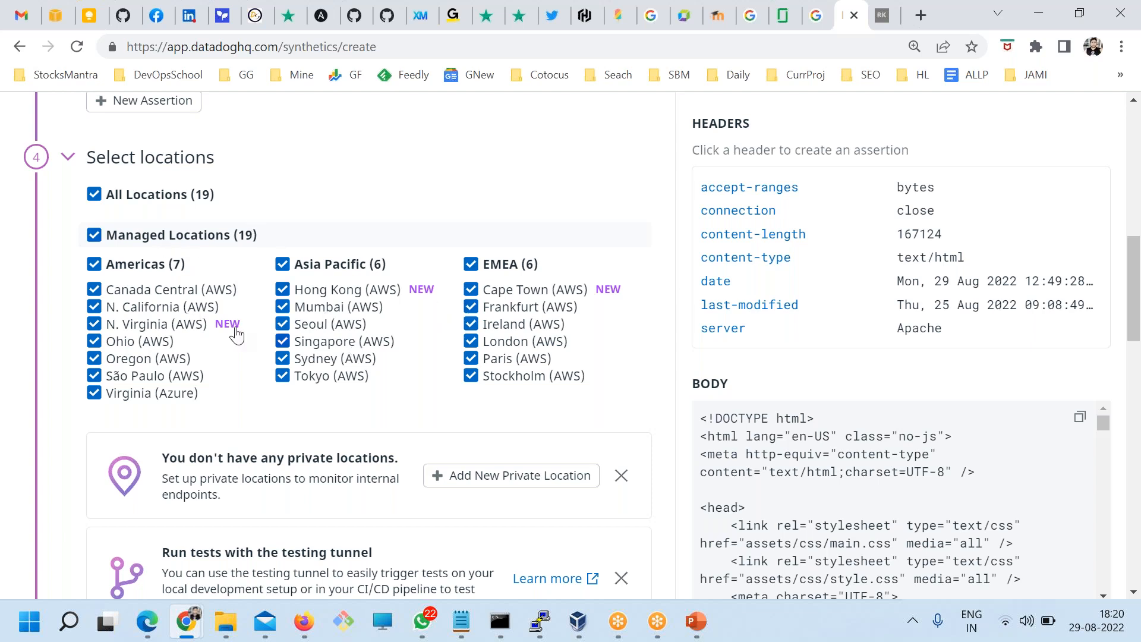
left_click(94, 289)
left_click(94, 307)
left_click(94, 323)
left_click(94, 341)
left_click(94, 358)
left_click(94, 376)
left_click(94, 393)
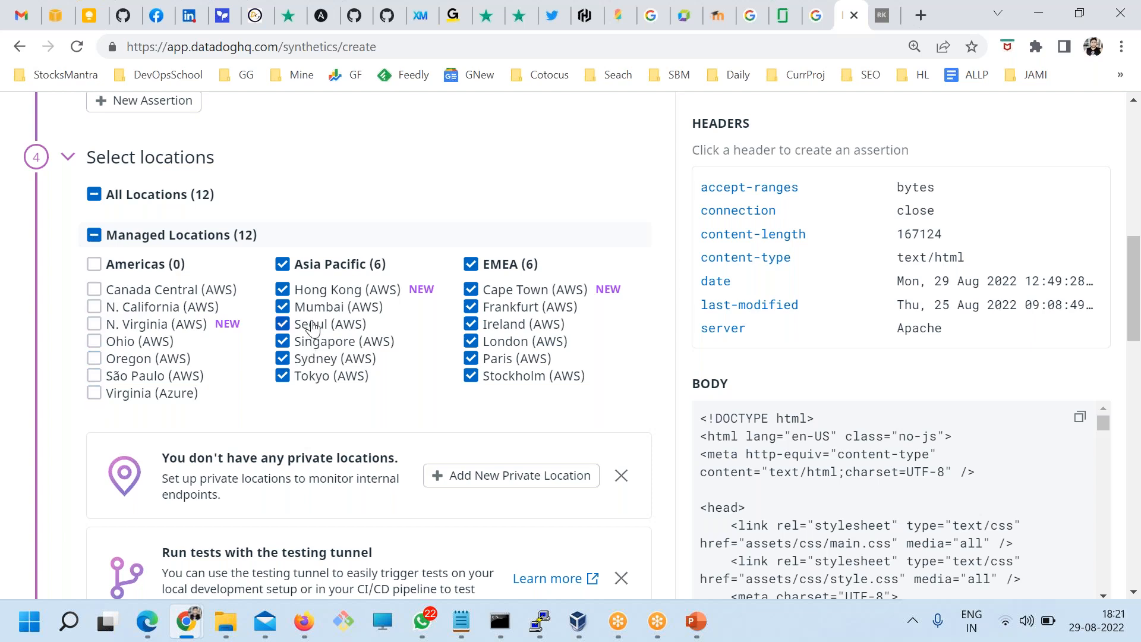
scroll(333, 344, "down", 3)
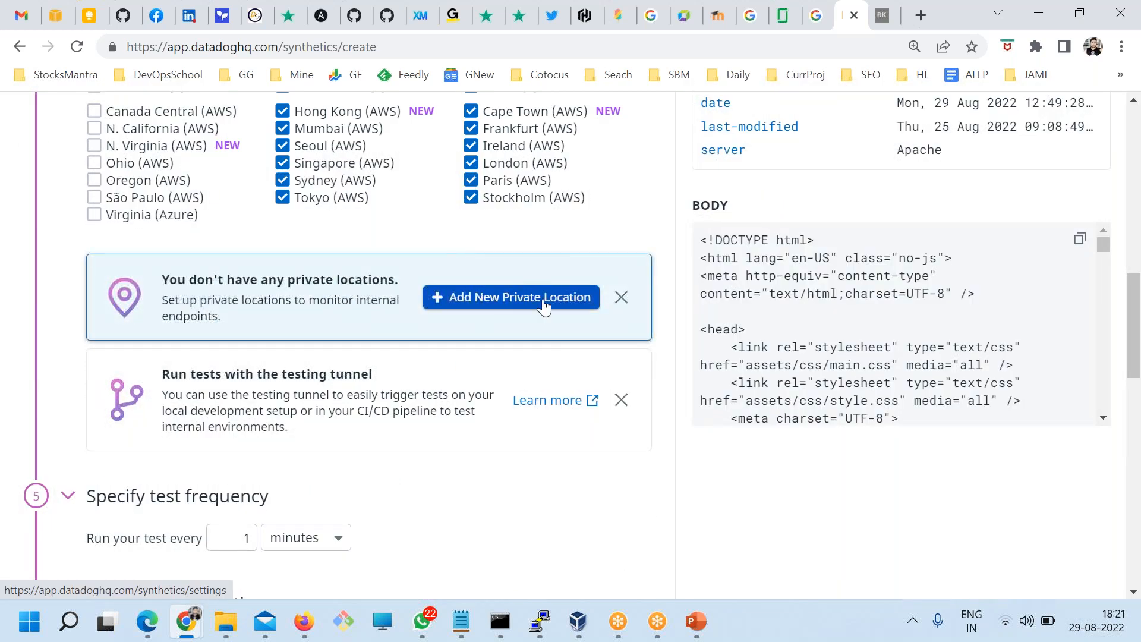
scroll(253, 291, "up", 3)
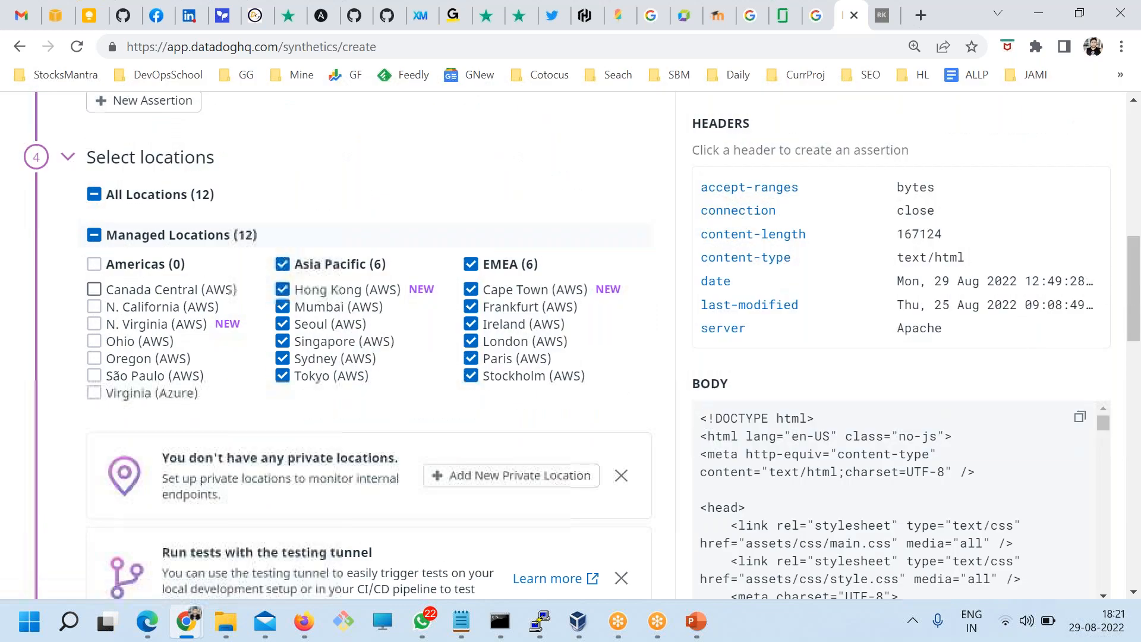
scroll(214, 357, "down", 5)
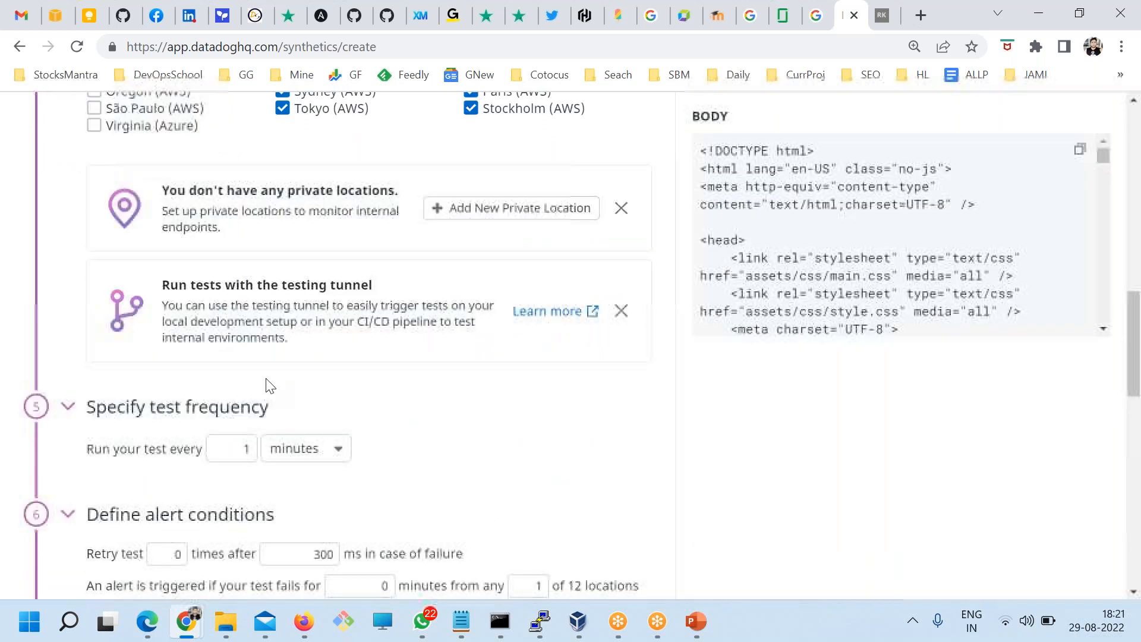
scroll(148, 237, "down", 3)
left_click_drag(150, 230, 426, 306)
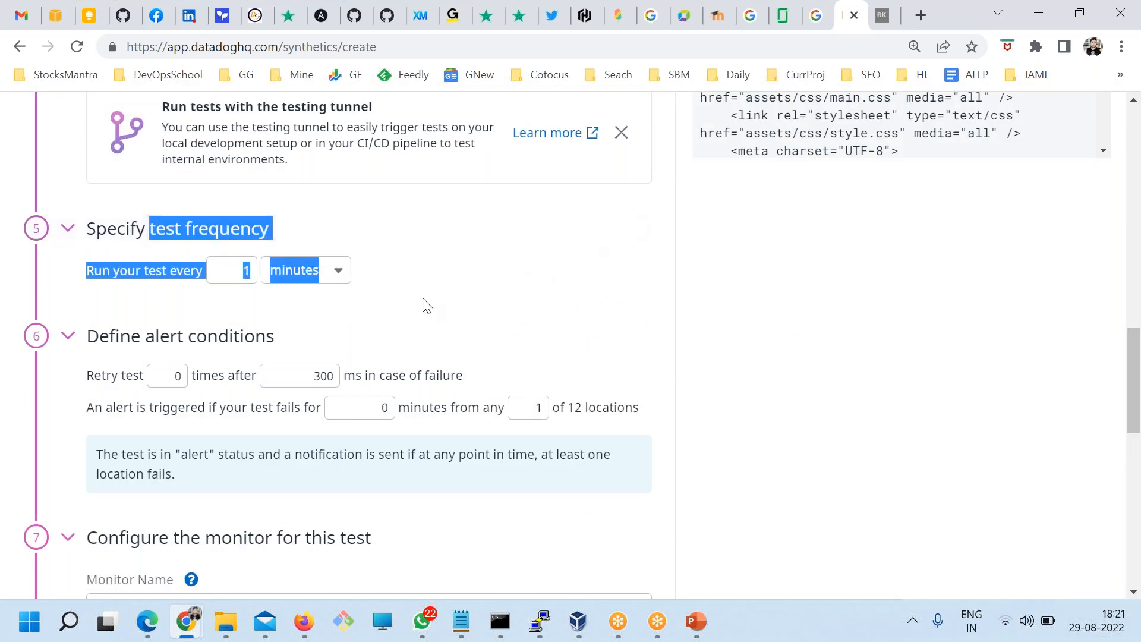
left_click(461, 277)
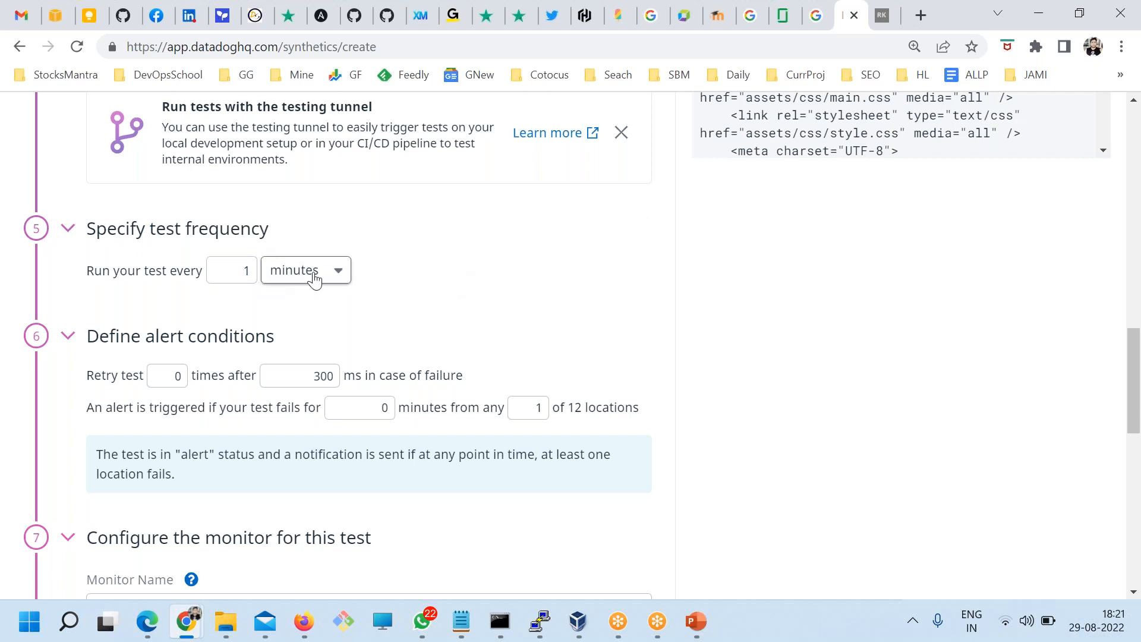
scroll(315, 279, "down", 1)
left_click_drag(109, 250, 278, 260)
left_click(278, 259)
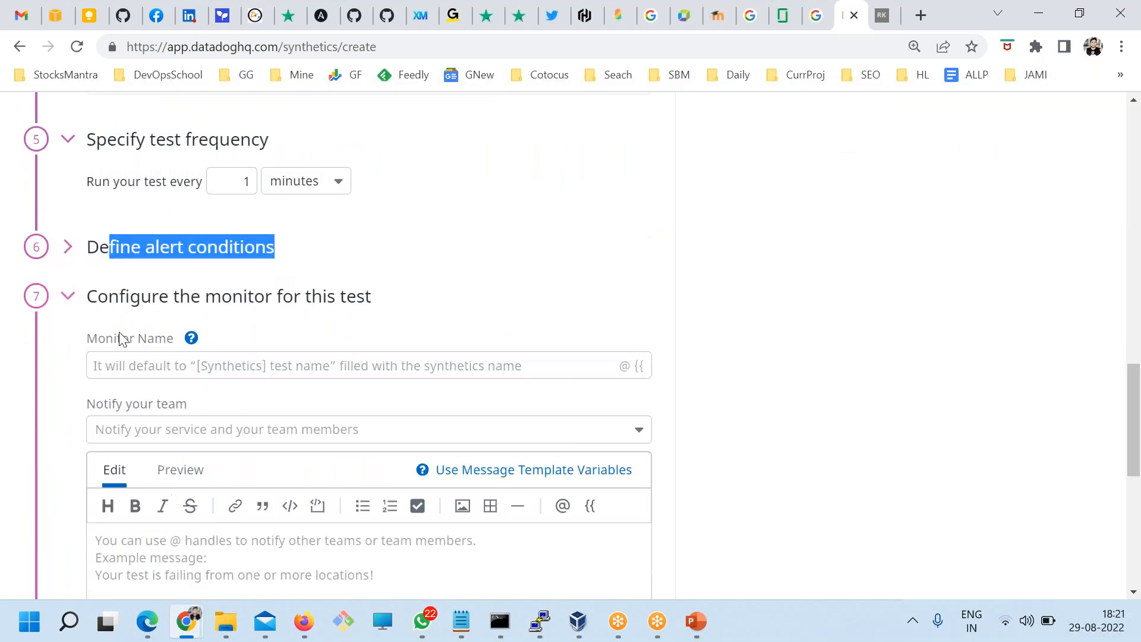
left_click(140, 255)
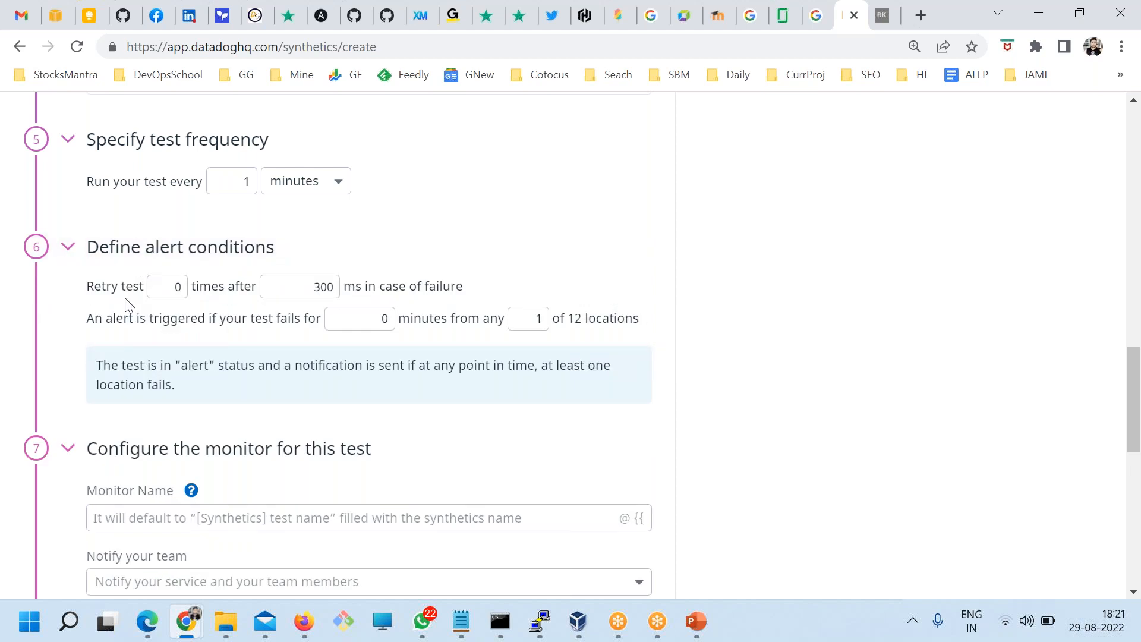
scroll(127, 306, "down", 1)
double_click(158, 197)
left_click_drag(227, 201, 464, 196)
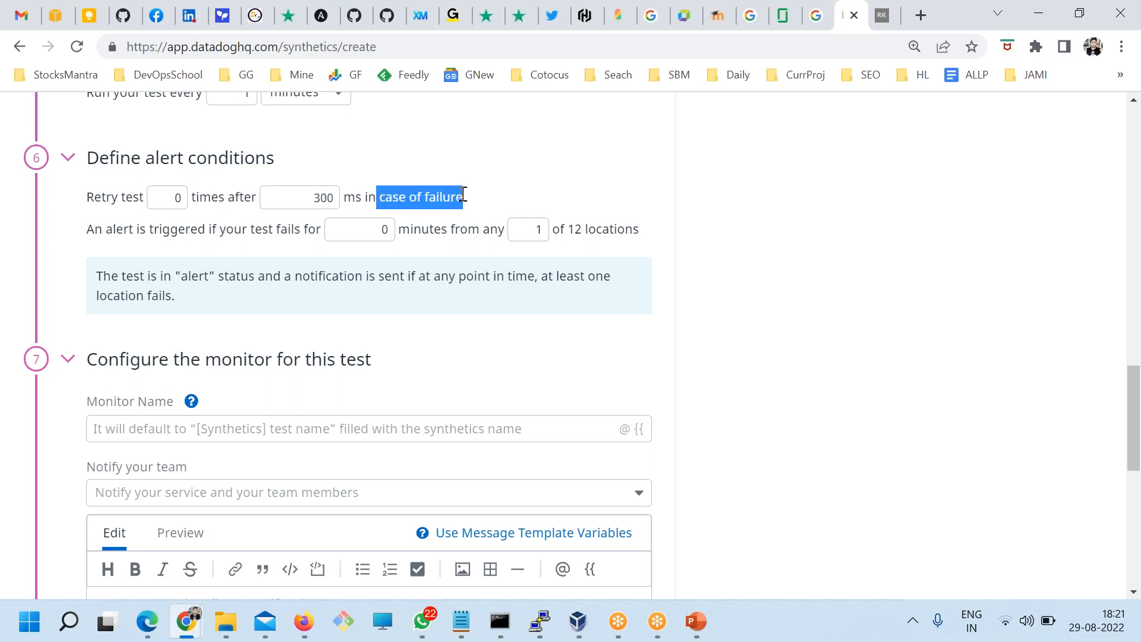
left_click_drag(603, 275, 178, 157)
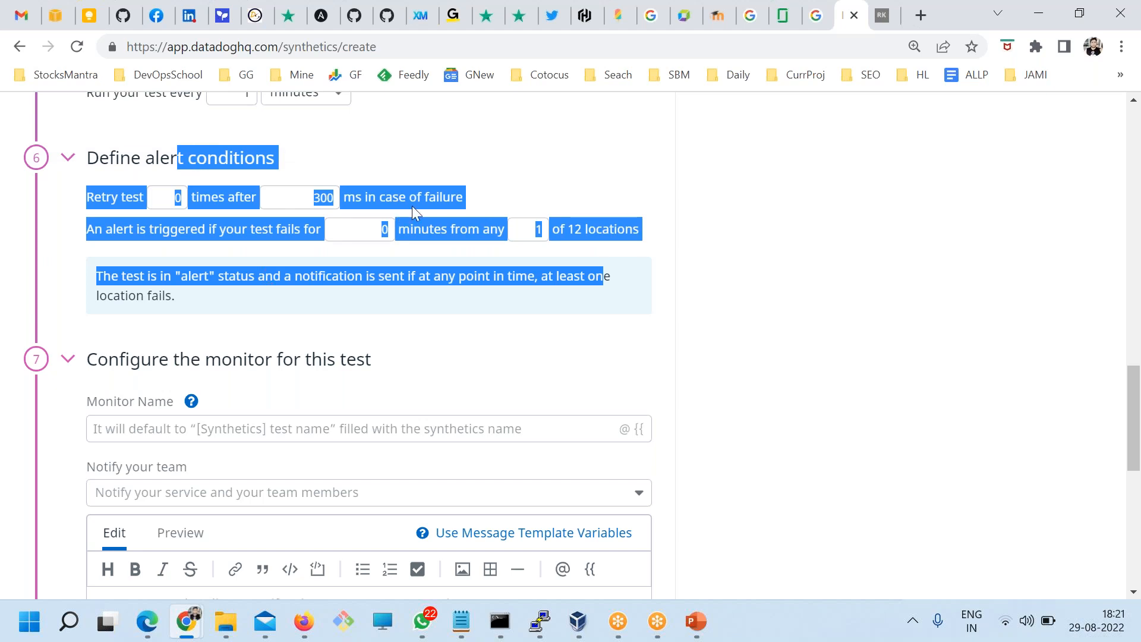
scroll(412, 206, "down", 2)
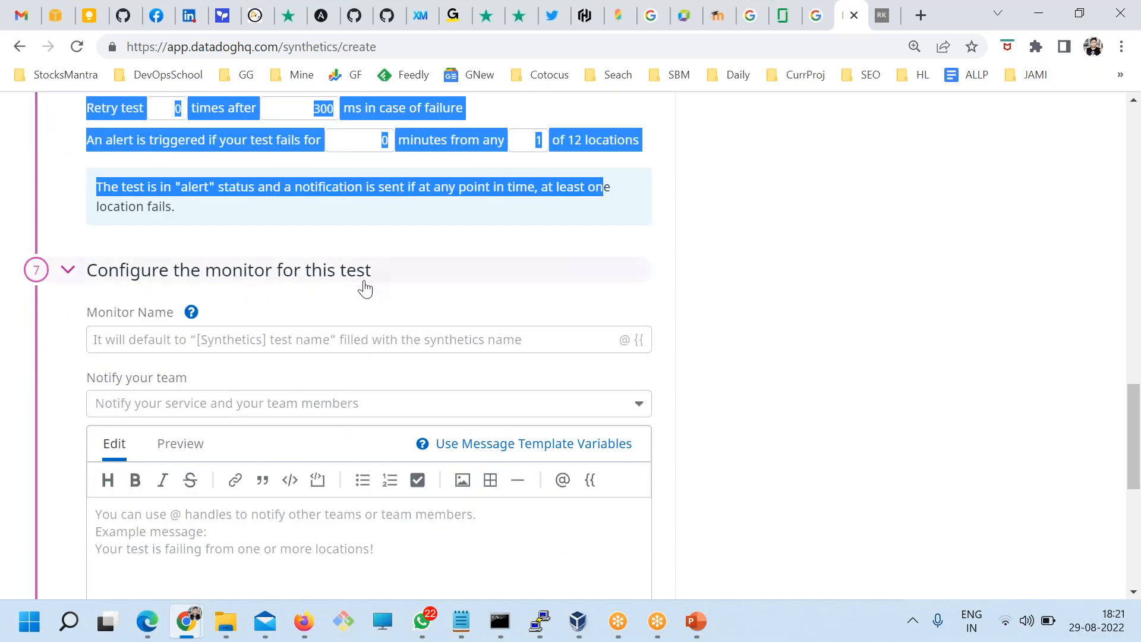
scroll(365, 289, "down", 2)
scroll(261, 312, "up", 2)
scroll(200, 288, "down", 1)
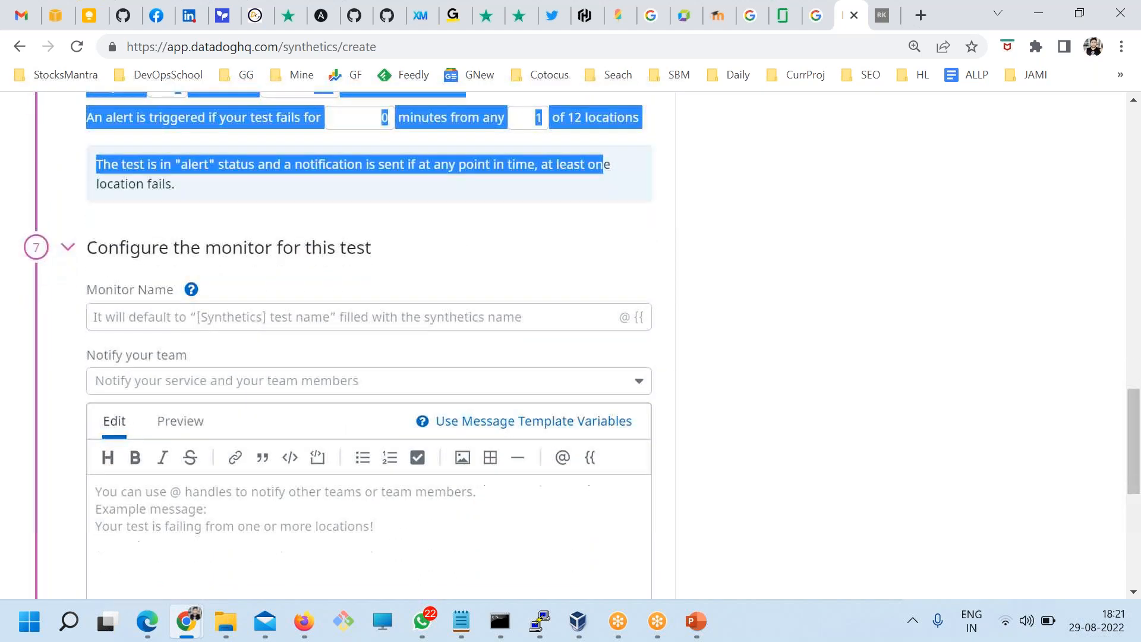
scroll(196, 289, "down", 1)
scroll(229, 375, "down", 3)
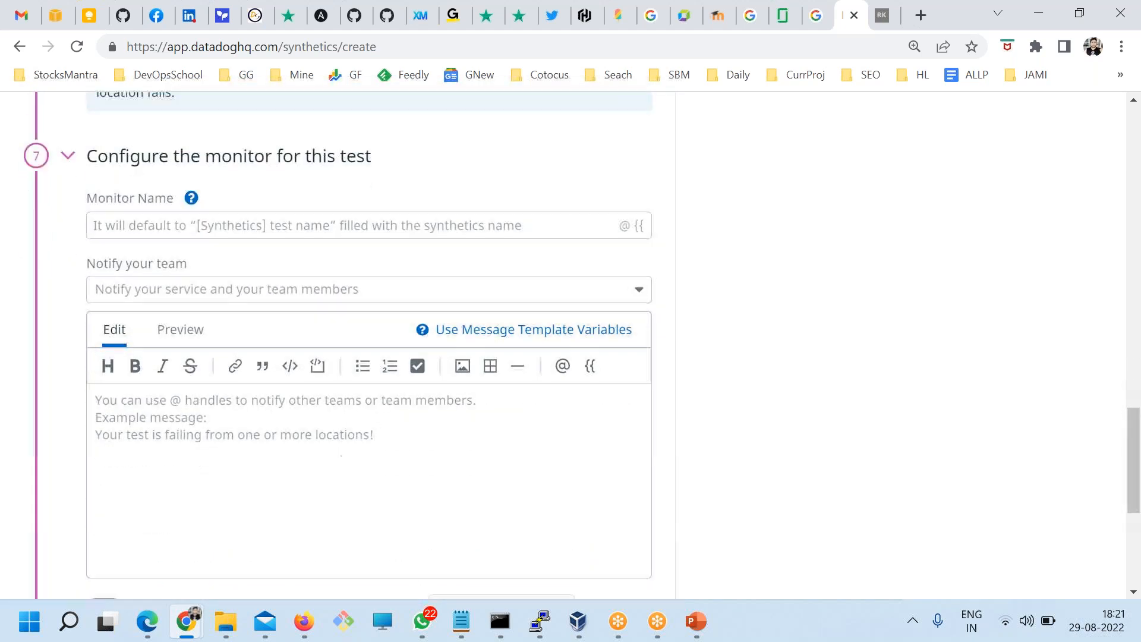
scroll(229, 377, "up", 4)
Step: Name the monitor 'Rajeshkumar.xyz is down' and copy that name
left_click(149, 343)
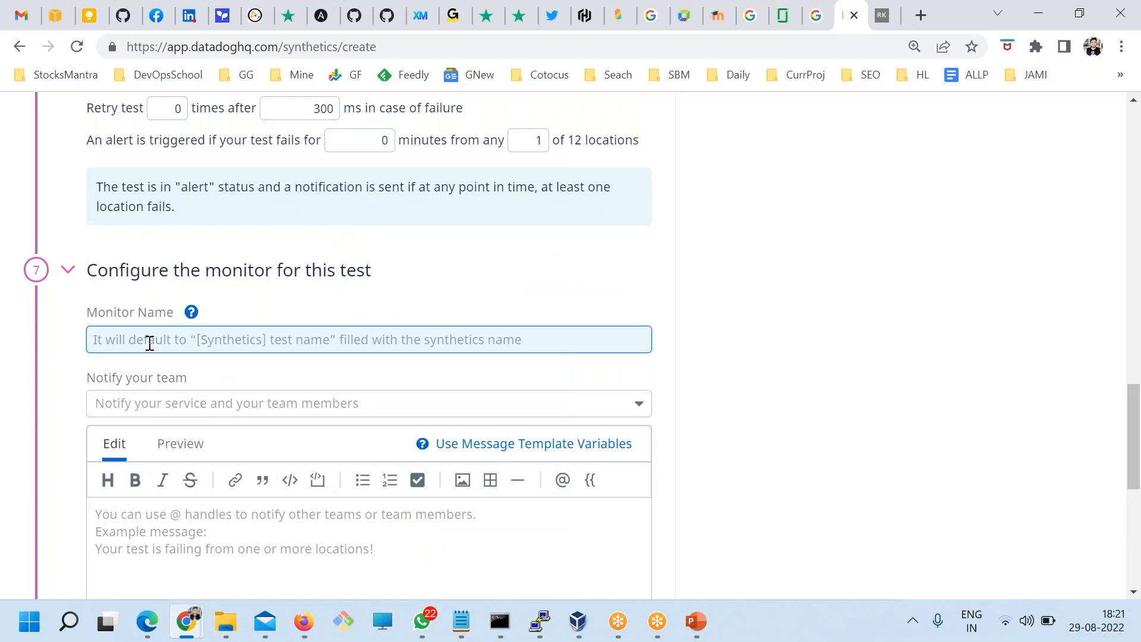
type("r")
key("Caps_Lock")
key("BackSpace")
type("Rajeshkumar.xyz is down")
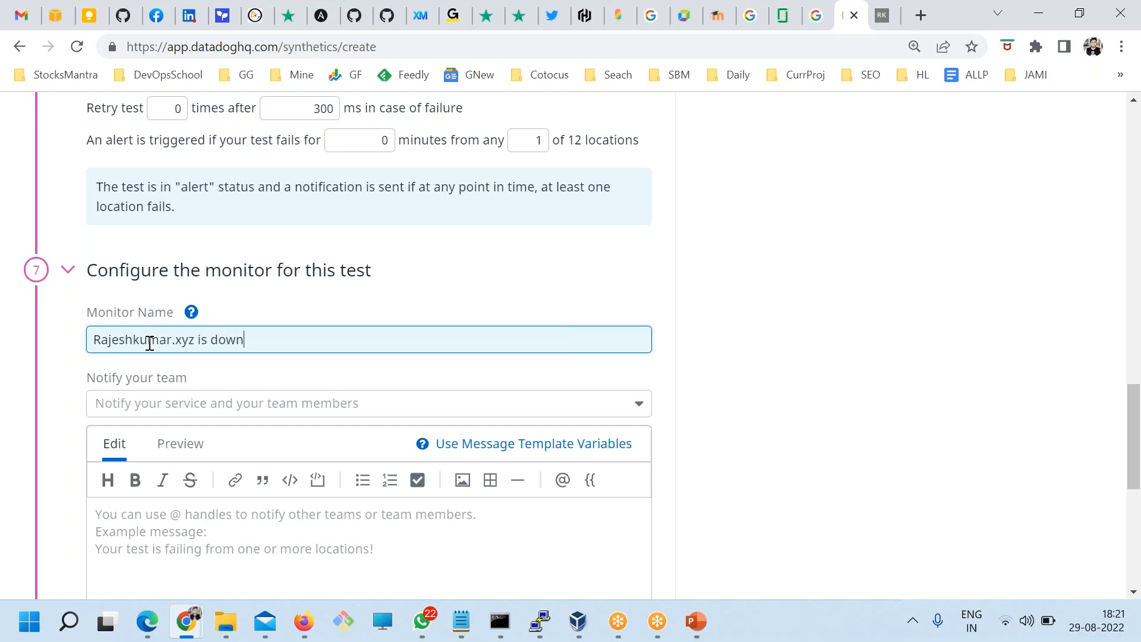
key("ctrl+a")
key("ctrl+c")
key("Tab")
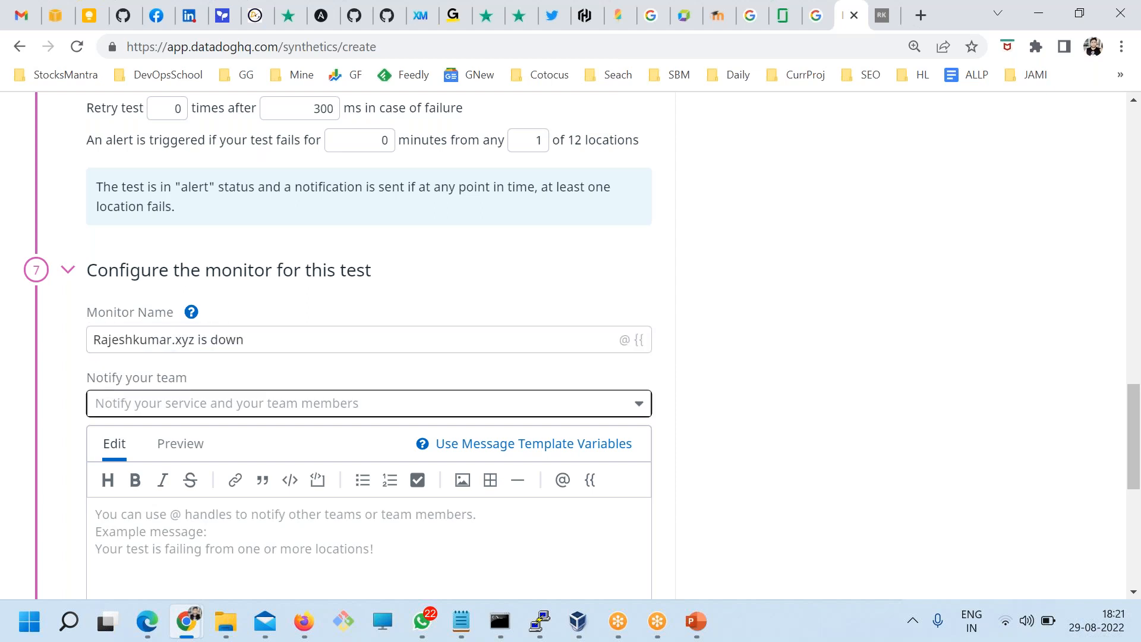
Step: Notify a team member and paste 'Rajeshkumar.xyz is down' several times into the monitor message
left_click(161, 410)
left_click(146, 436)
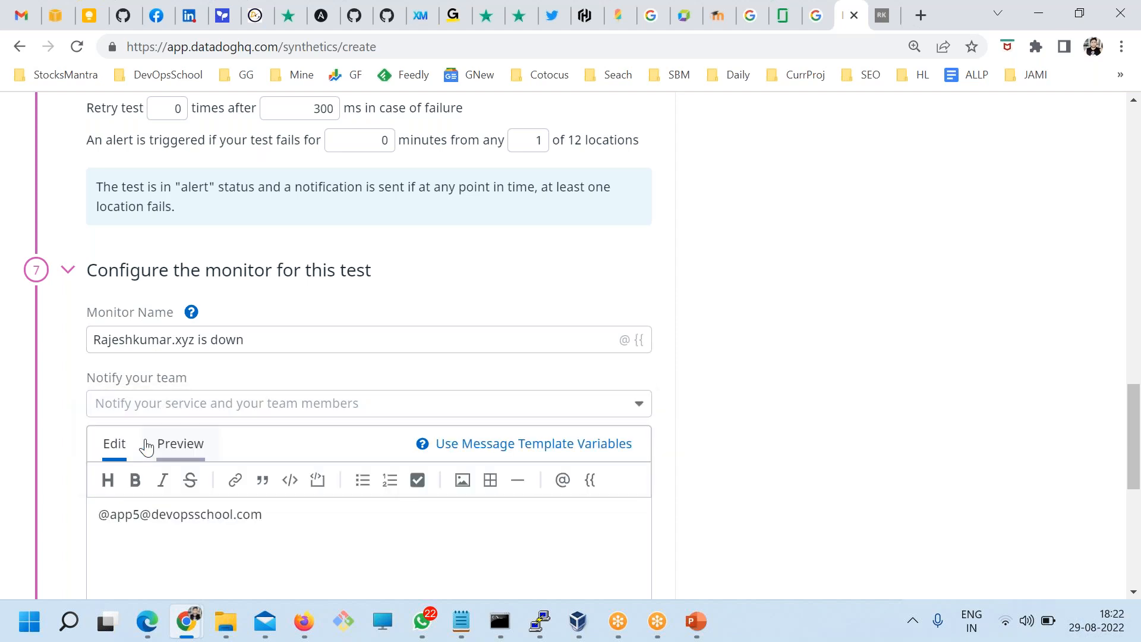
scroll(356, 331, "down", 3)
left_click(356, 331)
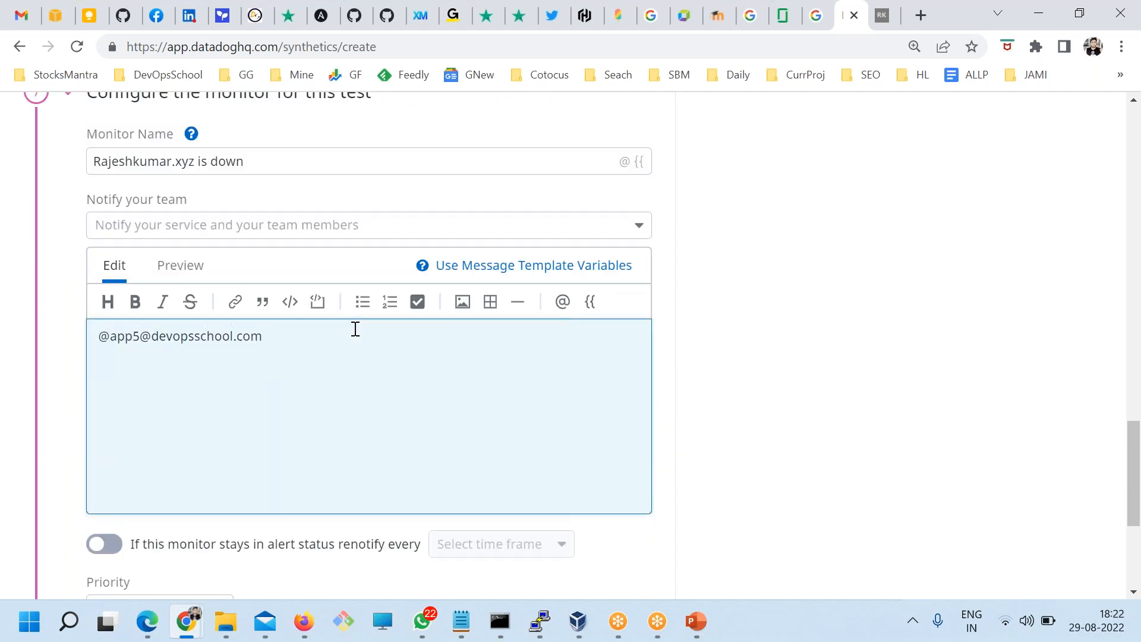
key("ctrl+v")
key("Return")
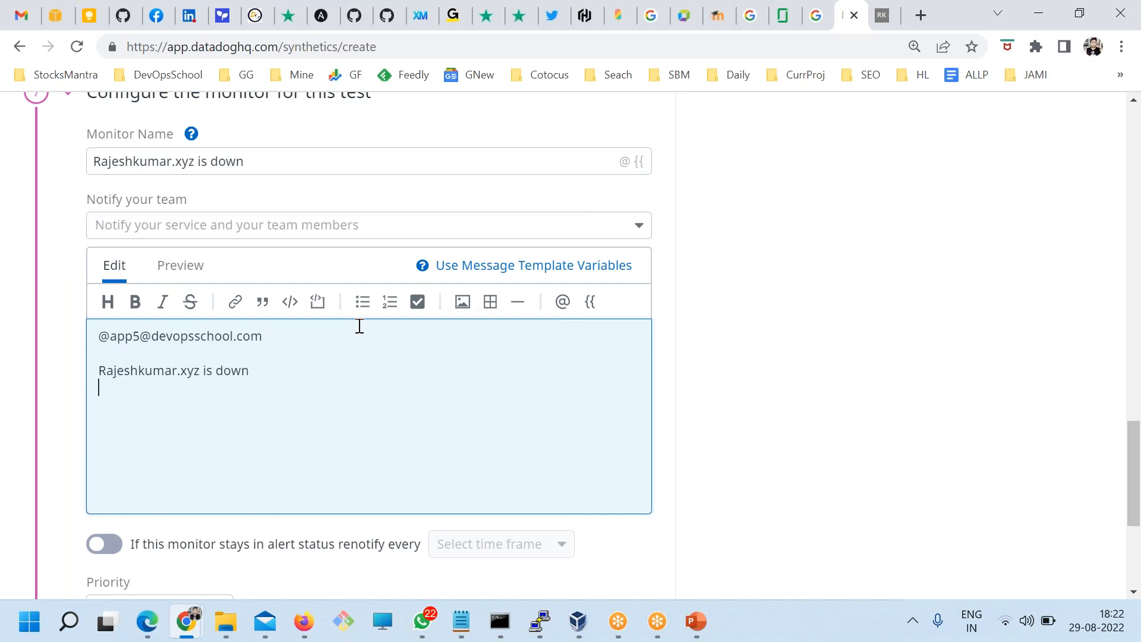
key("ctrl+v")
key("ctrl+v")
key("Return")
key("ctrl+v")
key("ctrl+v")
key("ctrl+v")
key("ctrl+v")
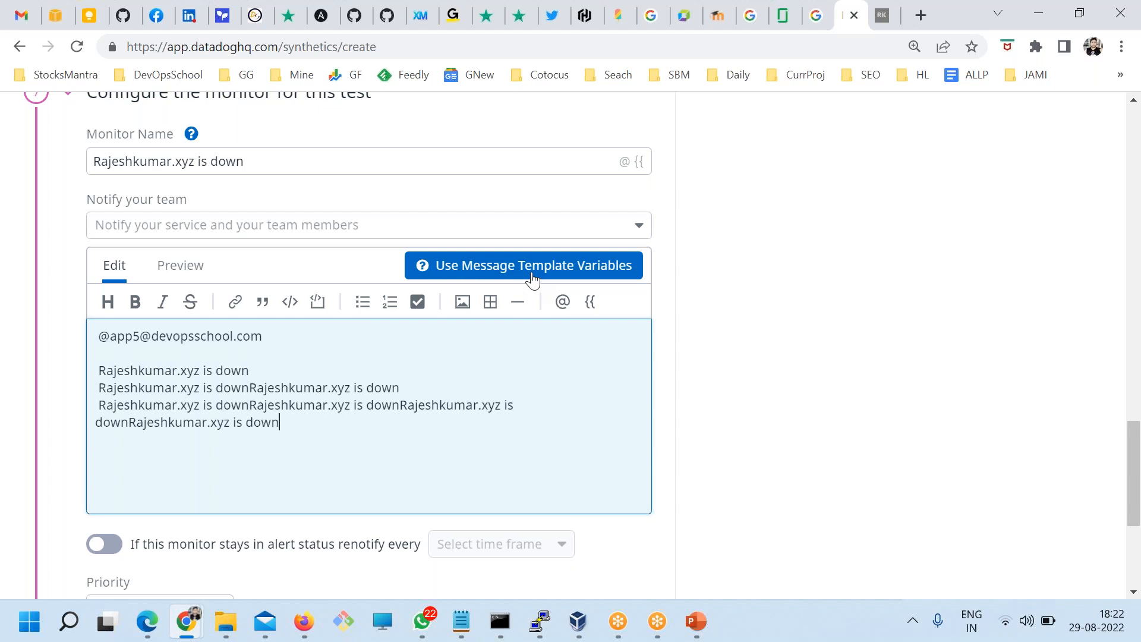
scroll(560, 330, "down", 5)
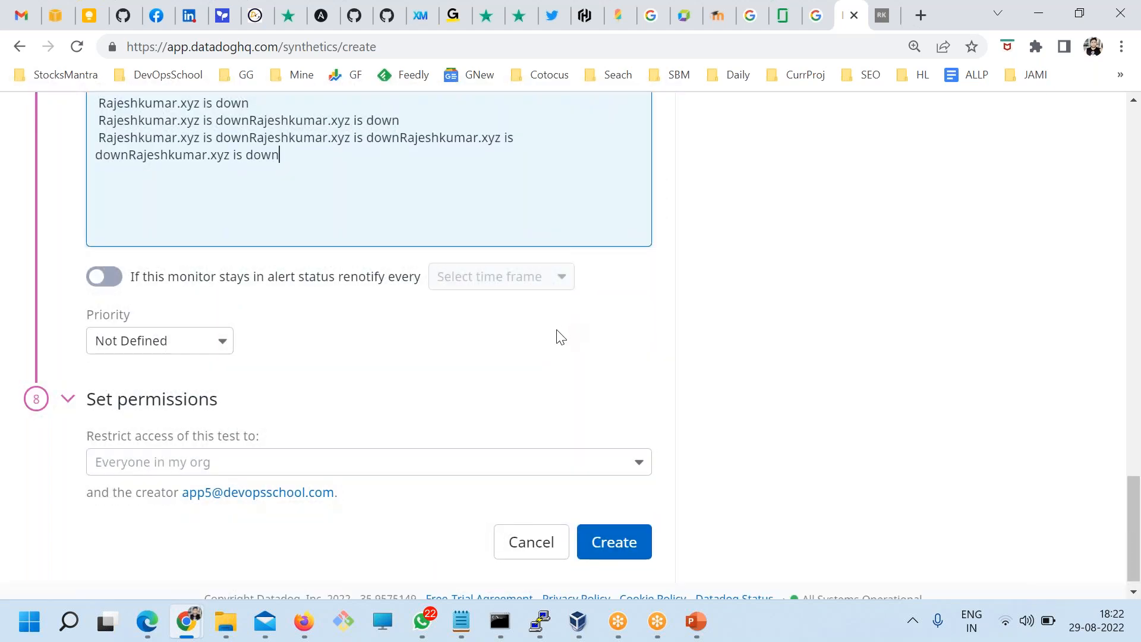
scroll(560, 337, "down", 1)
Step: Create the HTTP test, open its details from the tests list, then return to Synthetic tests
left_click(614, 528)
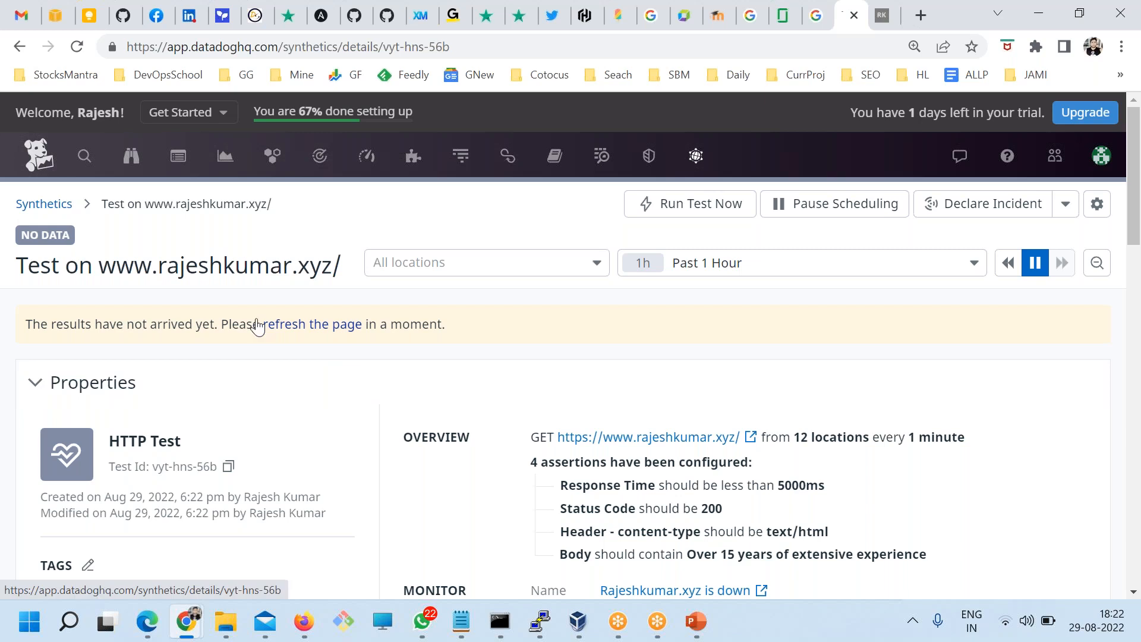
left_click(62, 205)
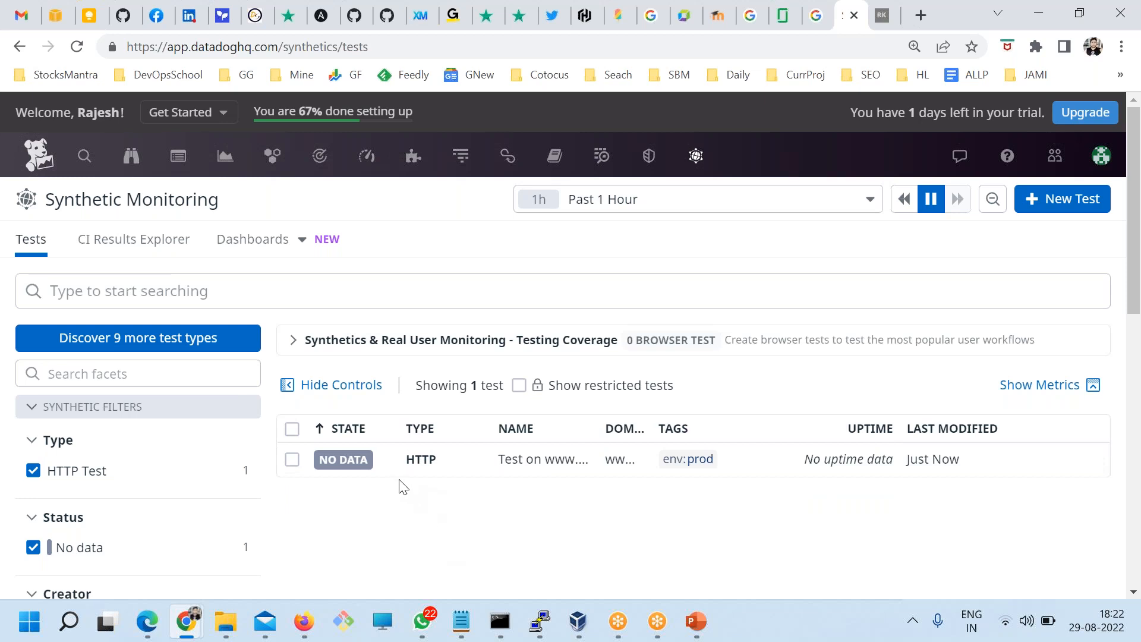
left_click(527, 470)
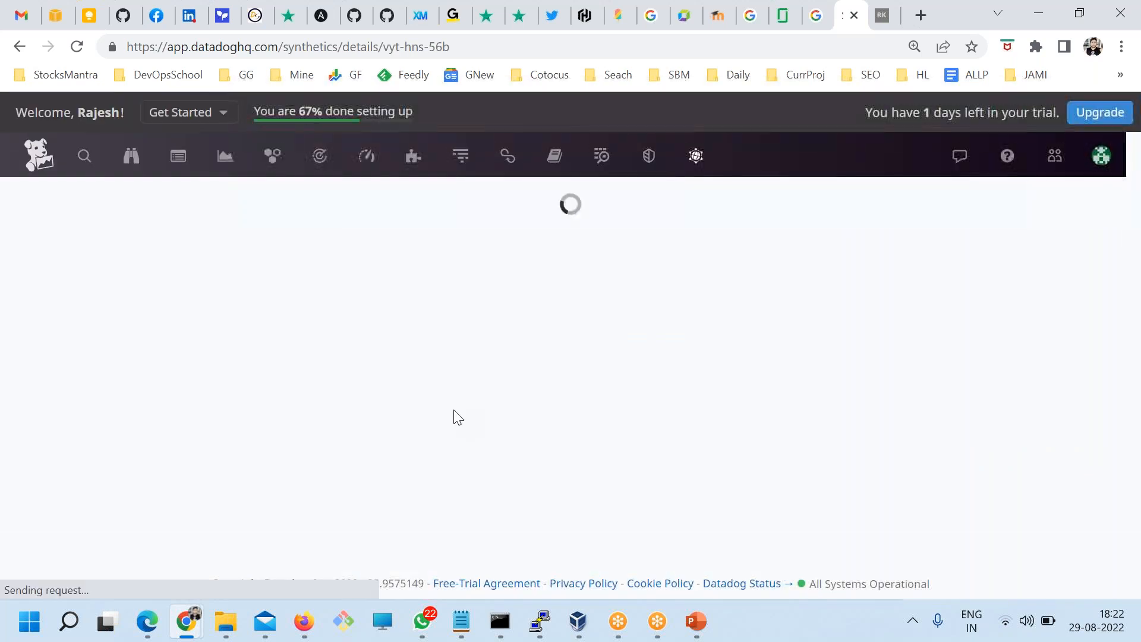
scroll(443, 411, "down", 4)
scroll(438, 405, "up", 3)
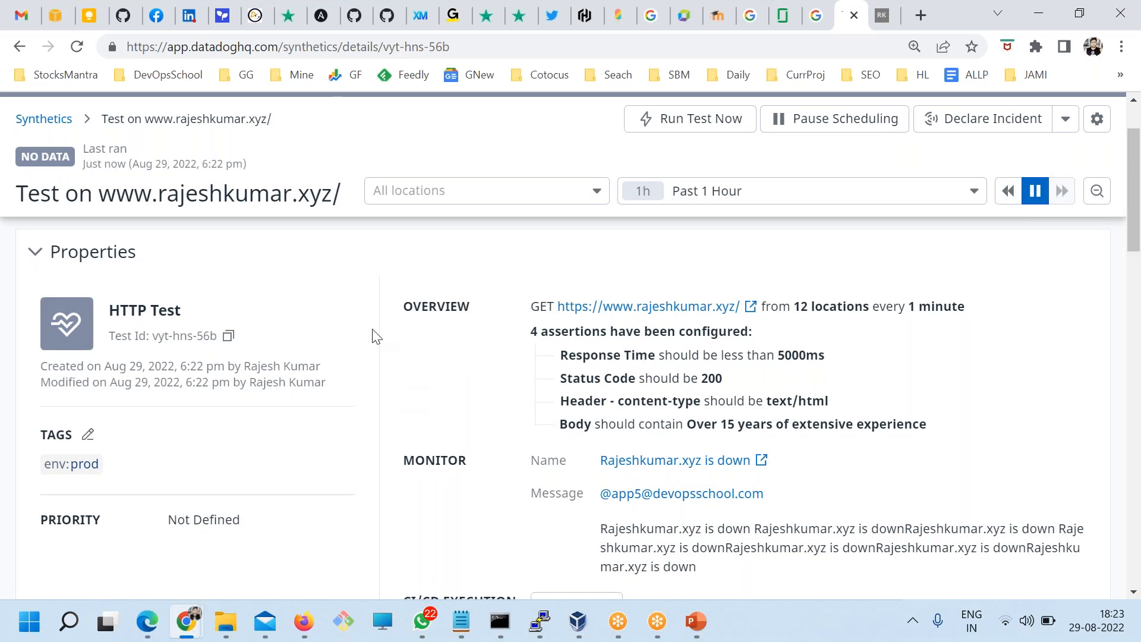
left_click(36, 119)
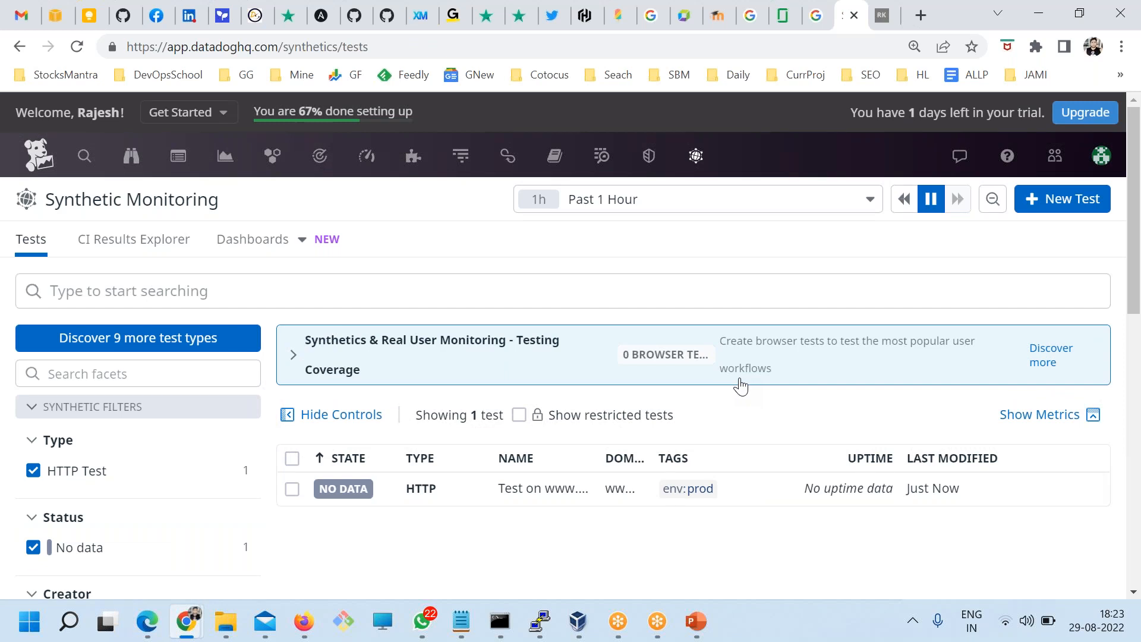
mouse_move(690, 153)
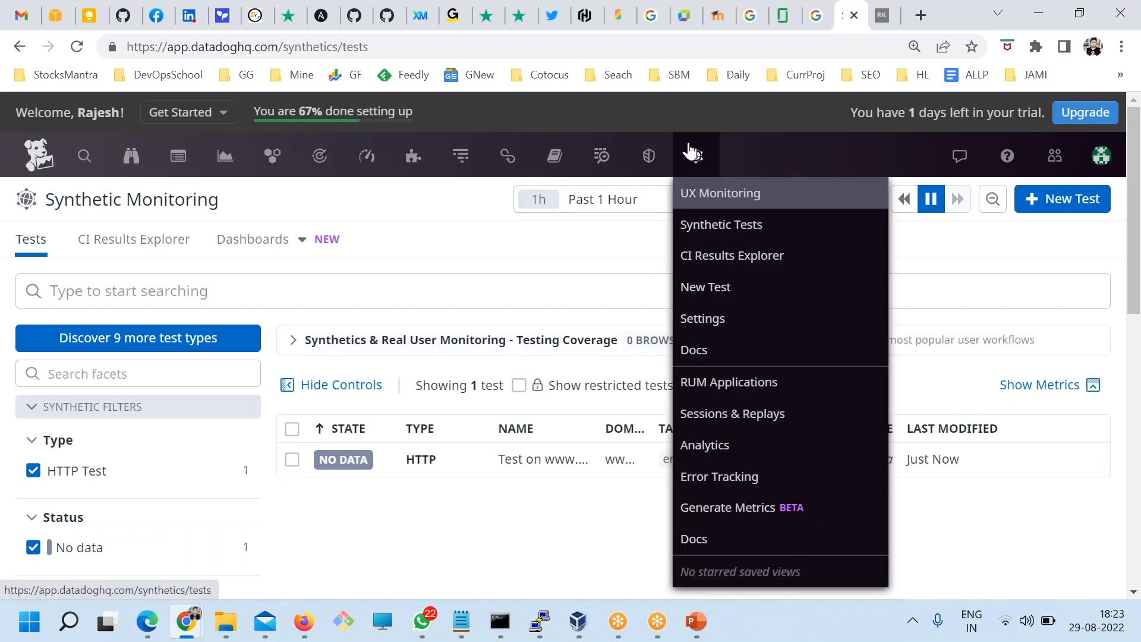
Step: Go to the Real User Monitoring applications list
left_click(735, 395)
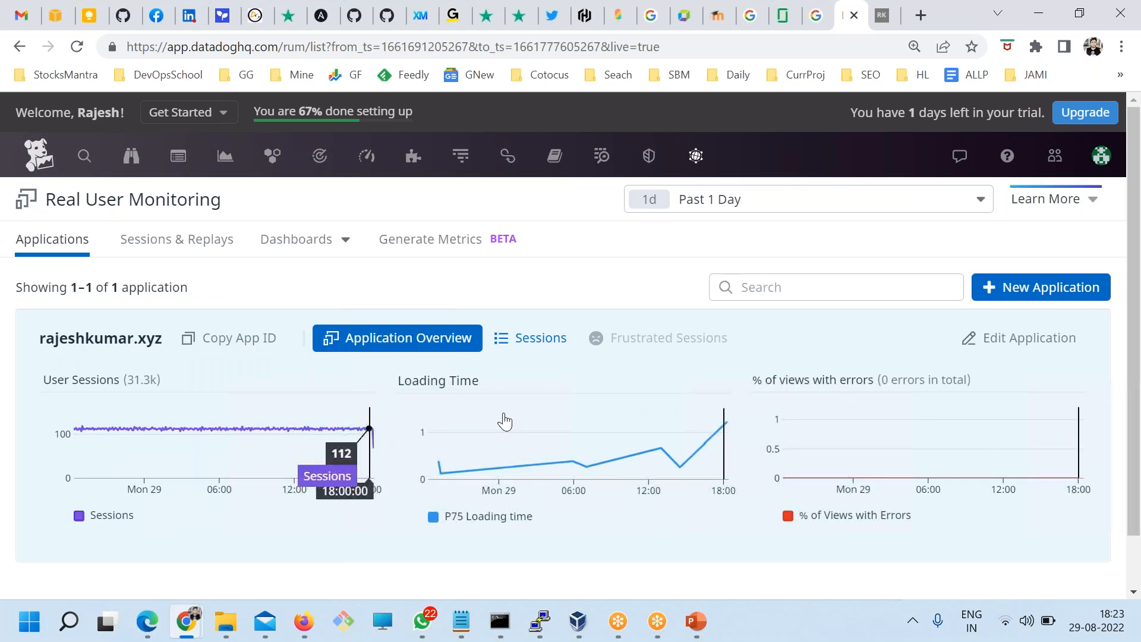
scroll(311, 497, "down", 1)
scroll(311, 496, "up", 1)
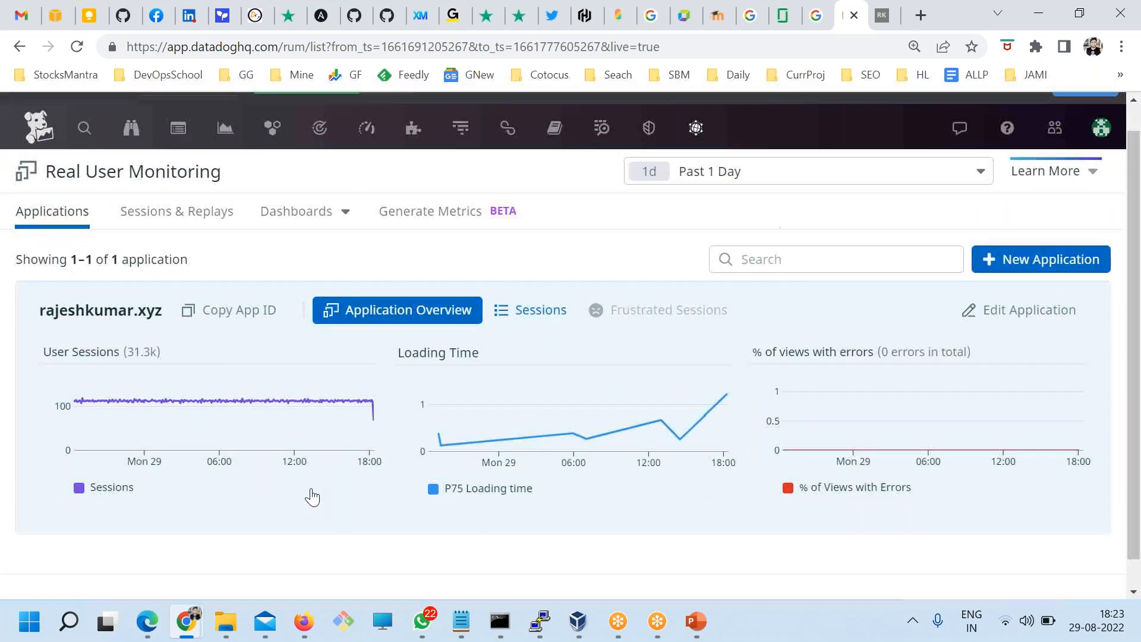
left_click(1127, 171)
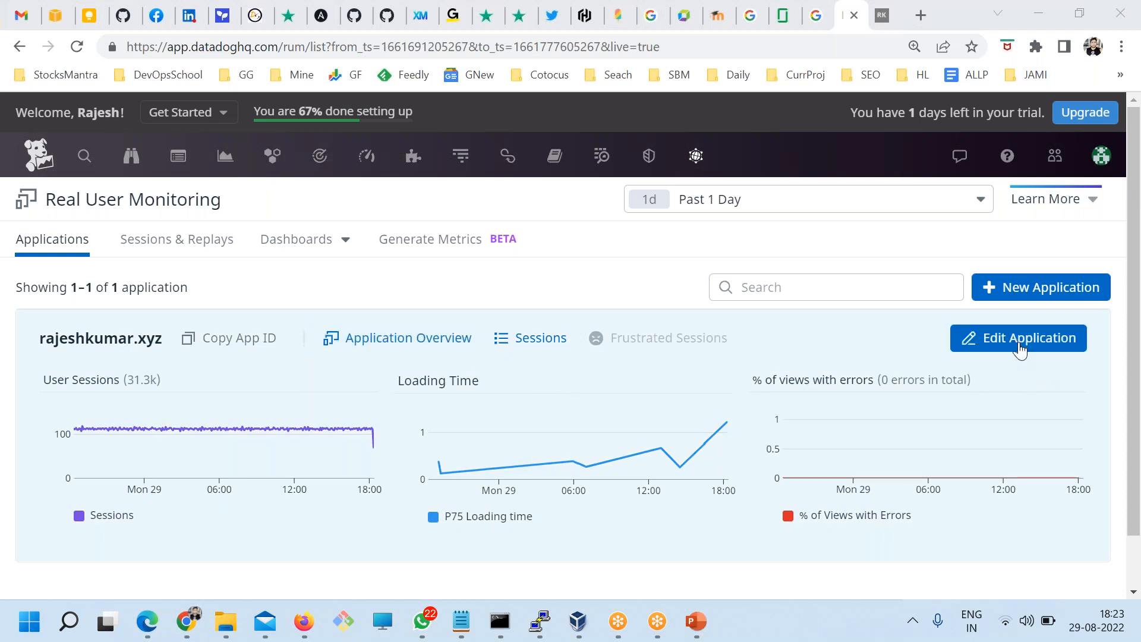
Step: Delete the existing rajeshkumar.xyz RUM application
left_click(1012, 344)
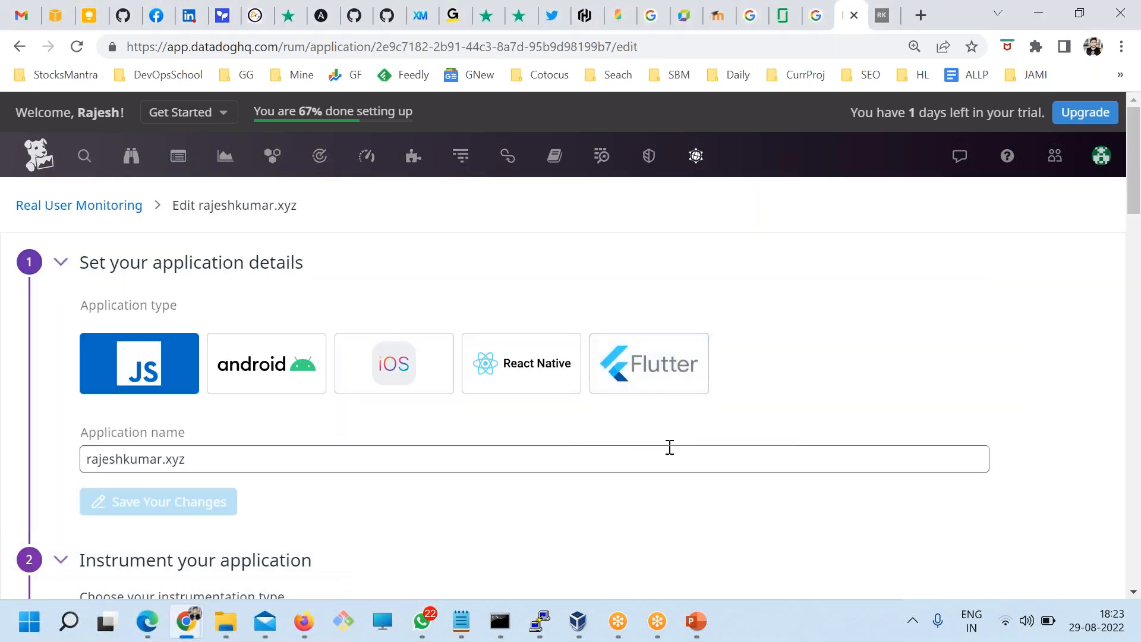
scroll(668, 446, "down", 5)
scroll(565, 502, "down", 15)
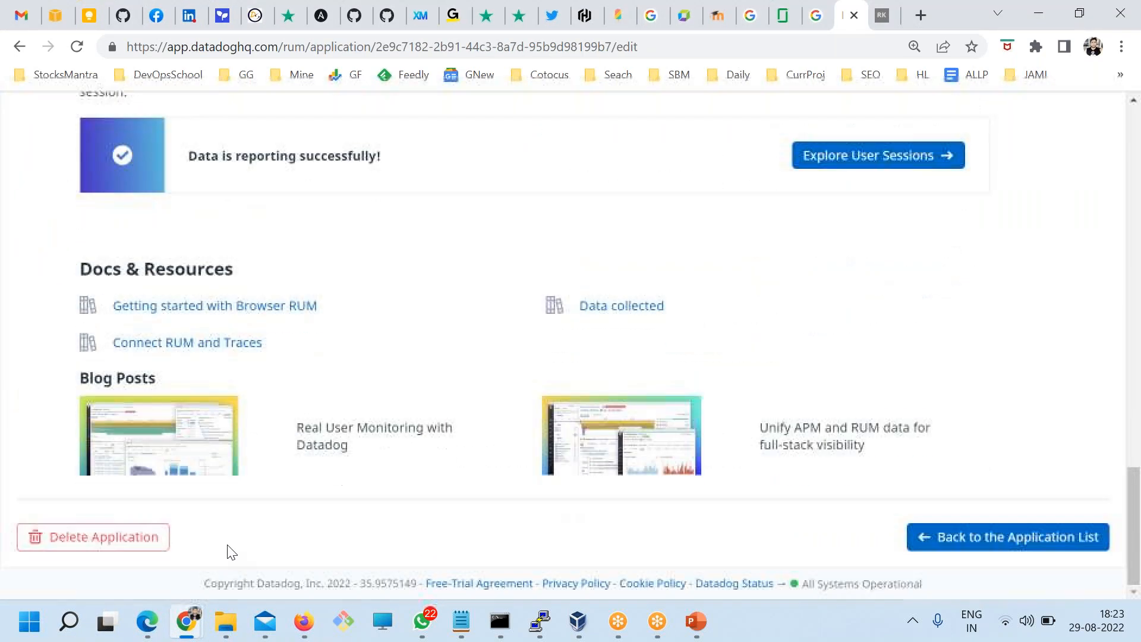
left_click(94, 537)
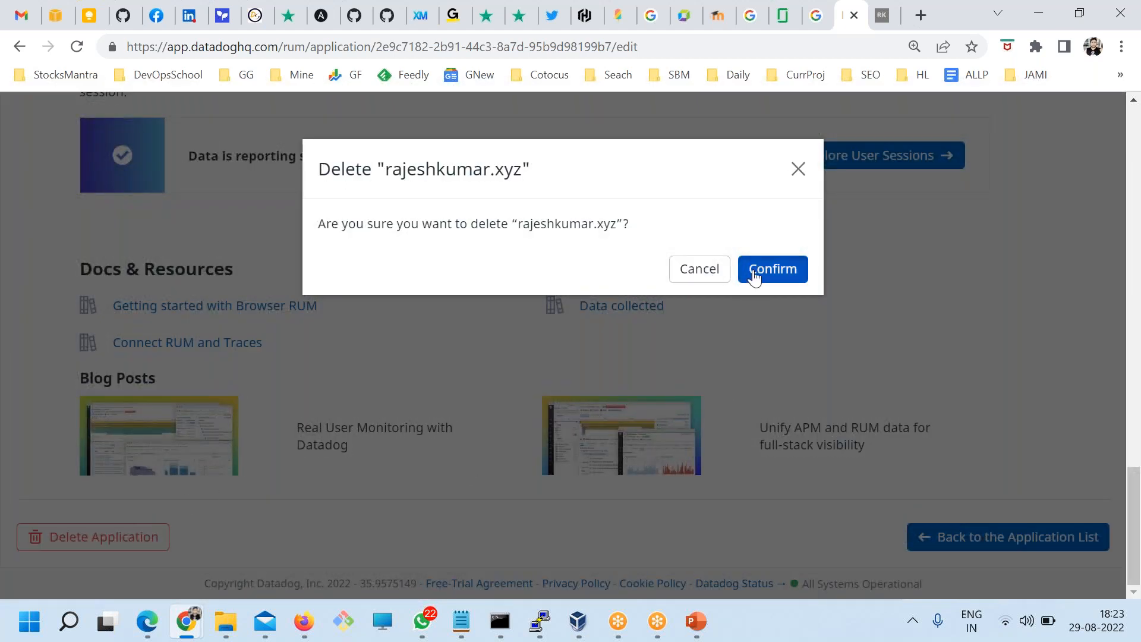
left_click(772, 268)
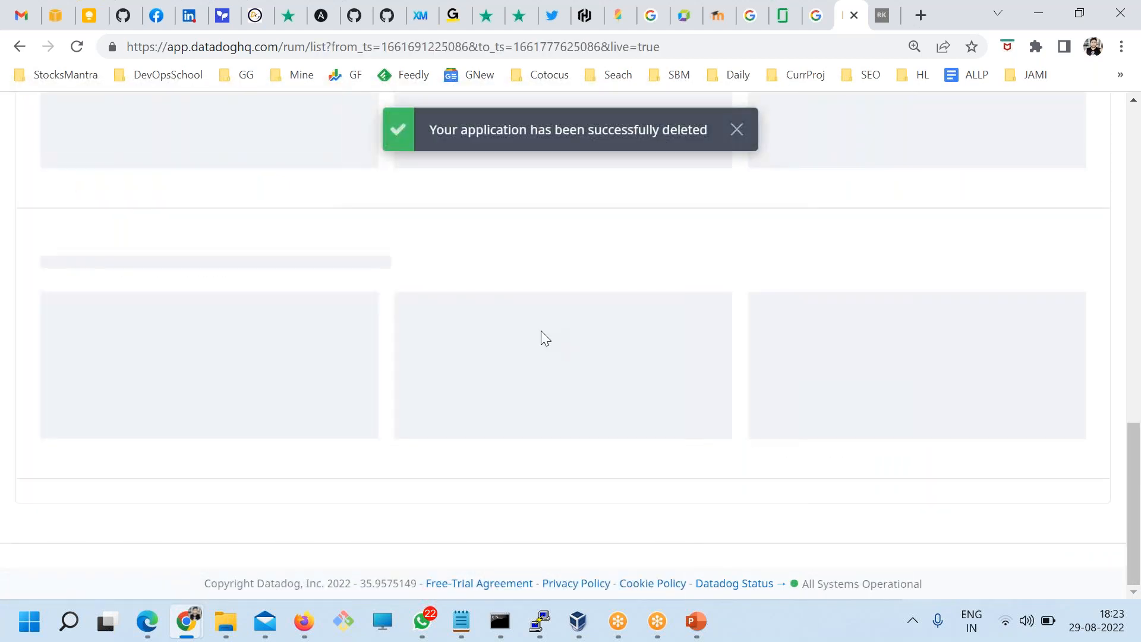
Step: Start a new RUM application, reaching the JS application setup page
scroll(541, 330, "up", 6)
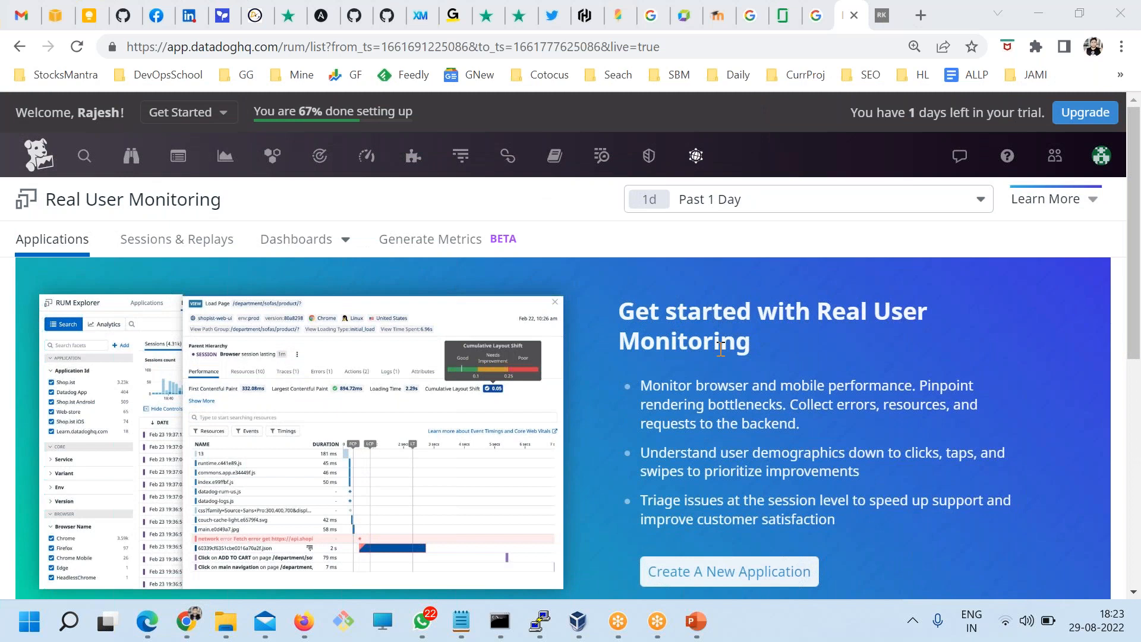
scroll(772, 410, "down", 5)
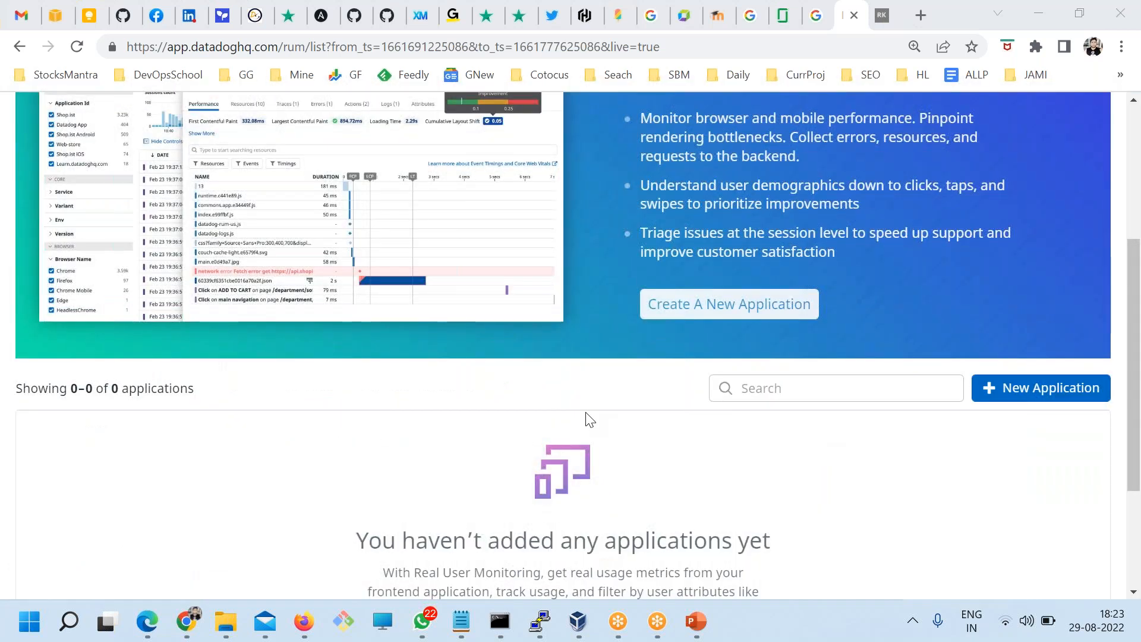
scroll(586, 414, "up", 5)
scroll(819, 393, "down", 8)
scroll(818, 393, "up", 2)
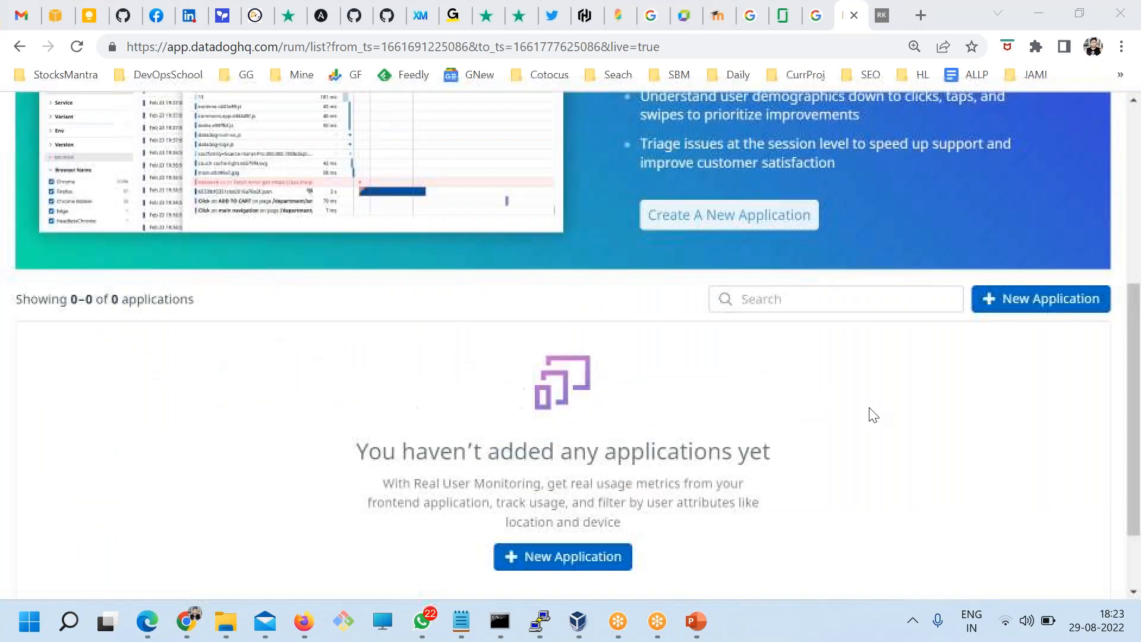
left_click(1019, 310)
scroll(311, 365, "up", 3)
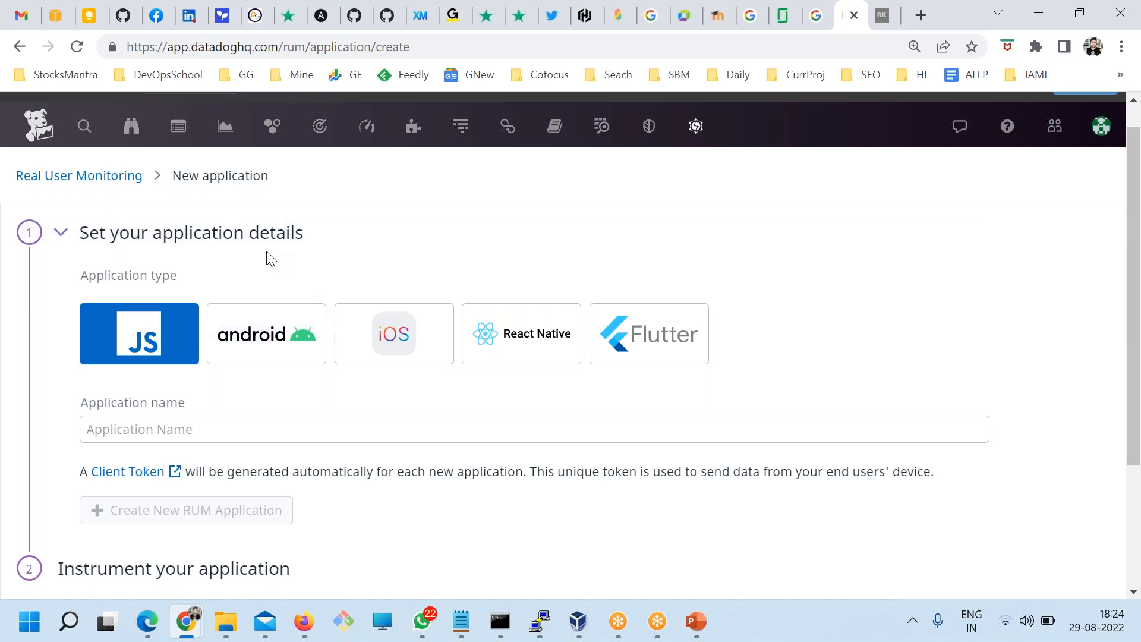
Step: Create the RUM application named rajeshkumar.xyz
scroll(246, 301, "down", 3)
left_click(167, 240)
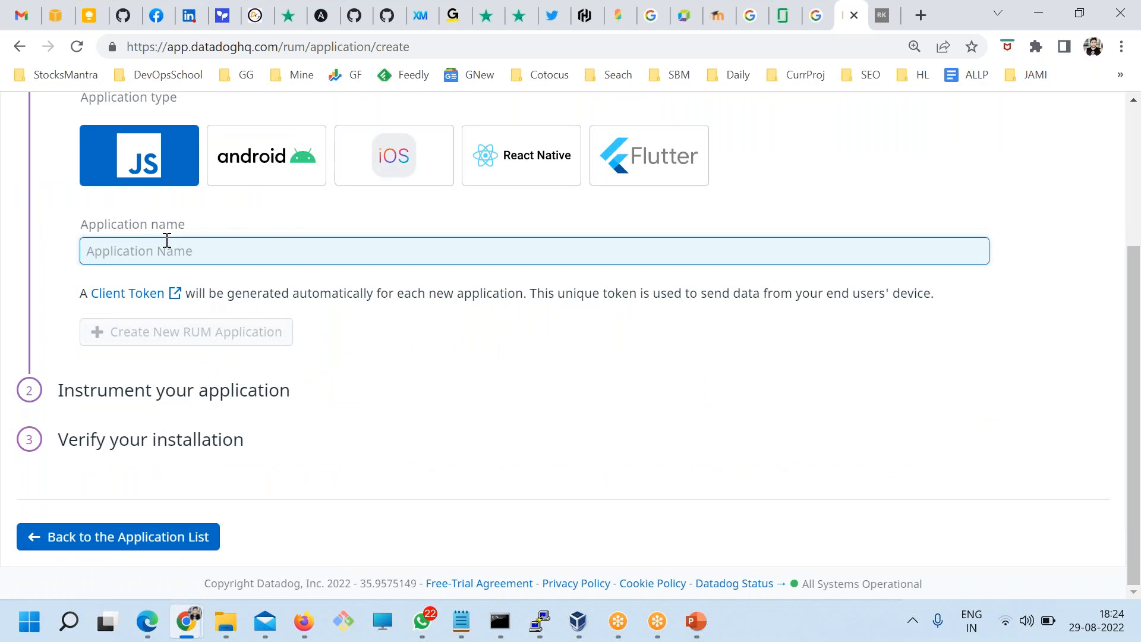
type("rajeshkum")
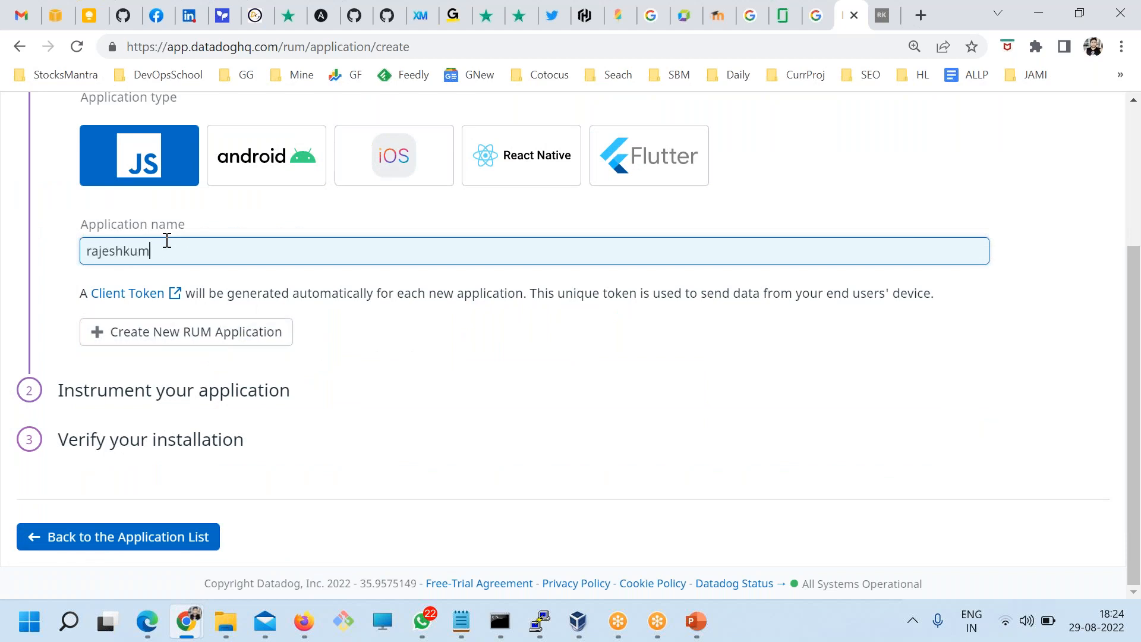
type("ar.xyz")
left_click(180, 349)
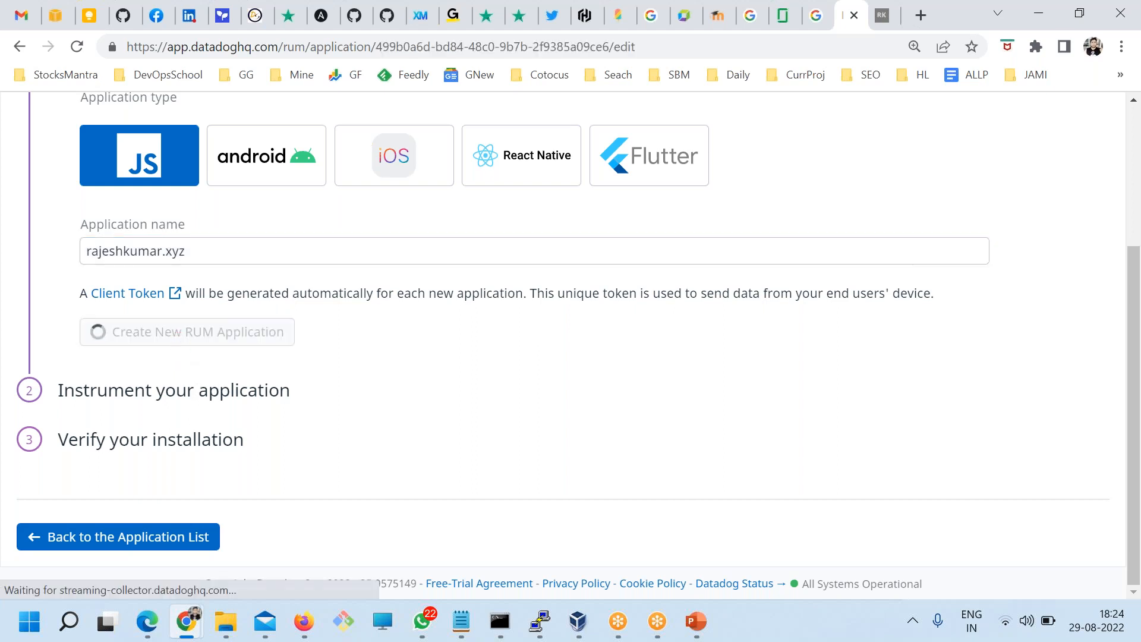
Step: Compare the CDN Async and CDN Sync setup snippets, settling on CDN Sync
scroll(195, 398, "down", 3)
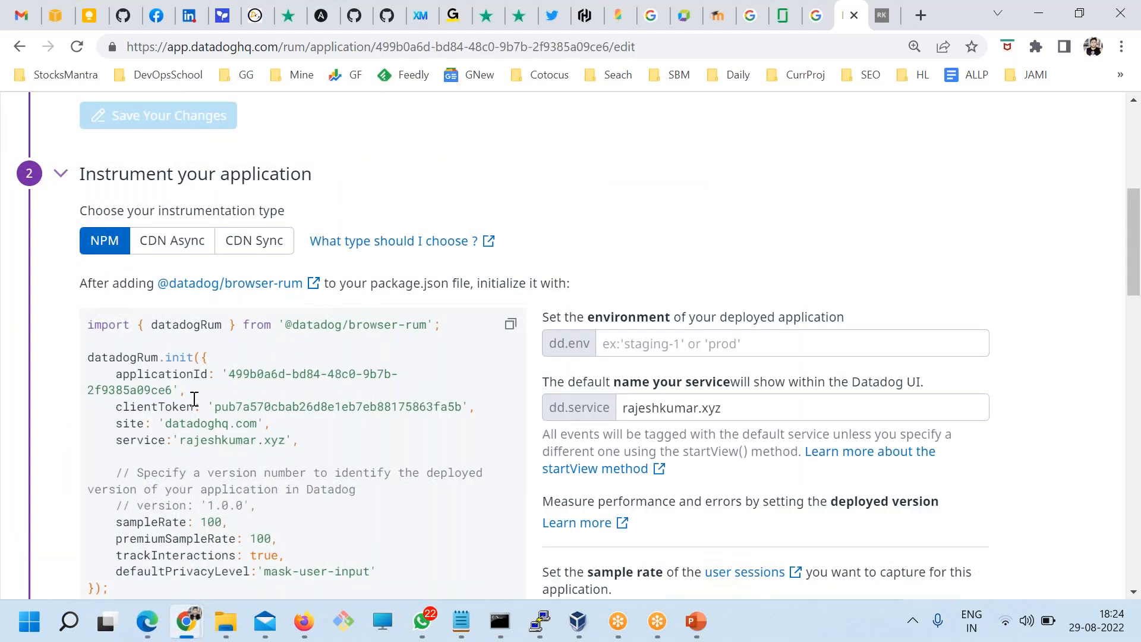
scroll(194, 398, "down", 2)
left_click_drag(85, 236, 252, 448)
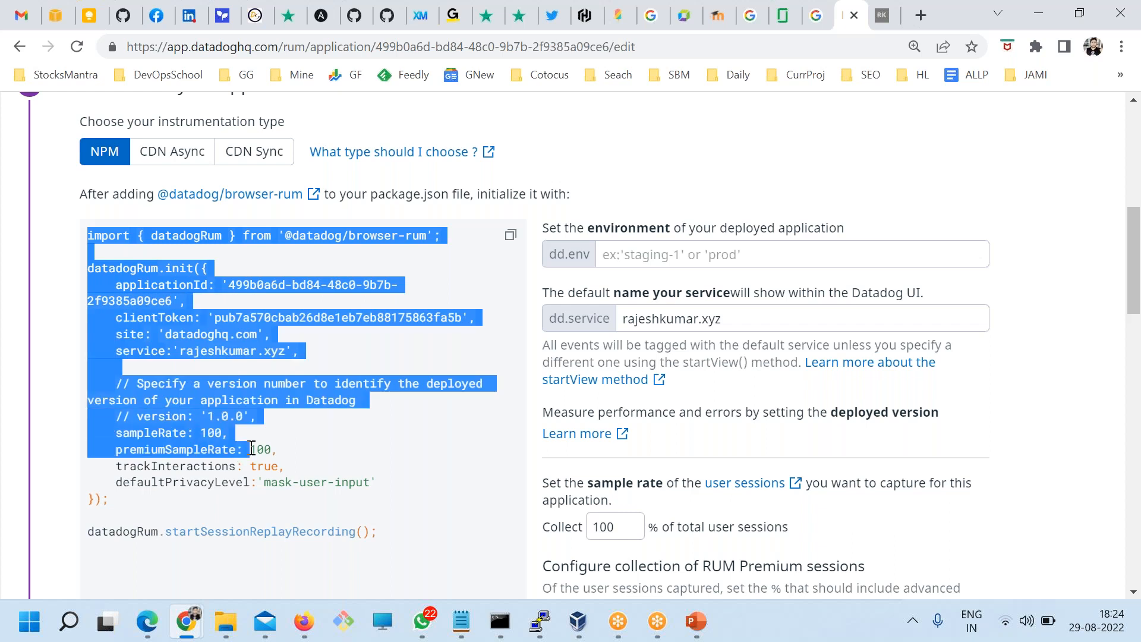
left_click(161, 154)
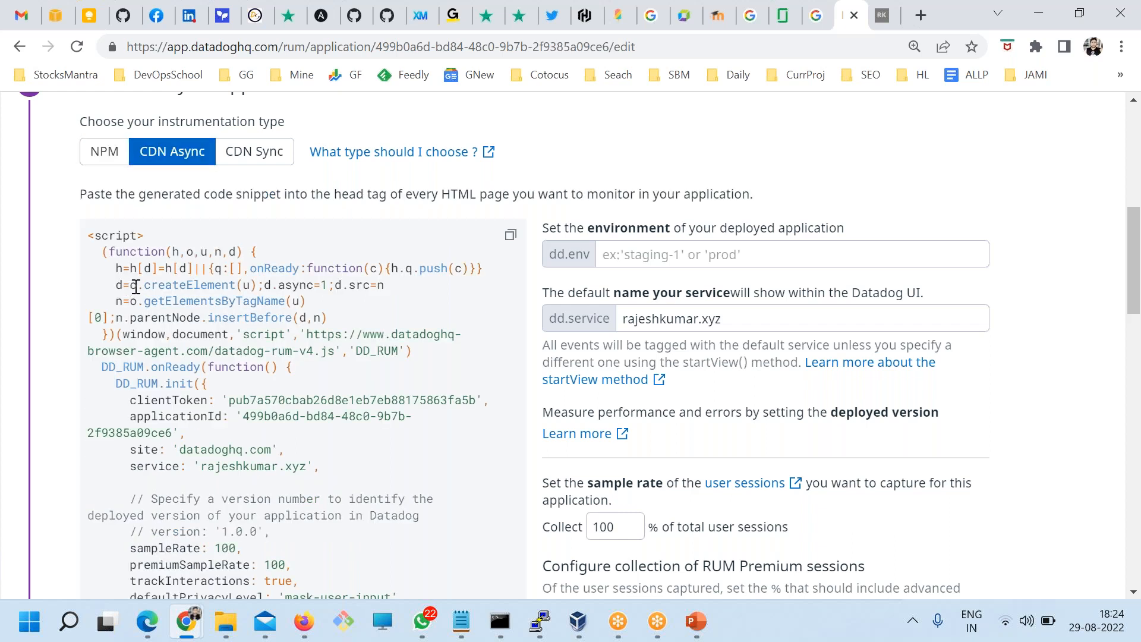
left_click_drag(127, 287, 185, 432)
left_click(240, 154)
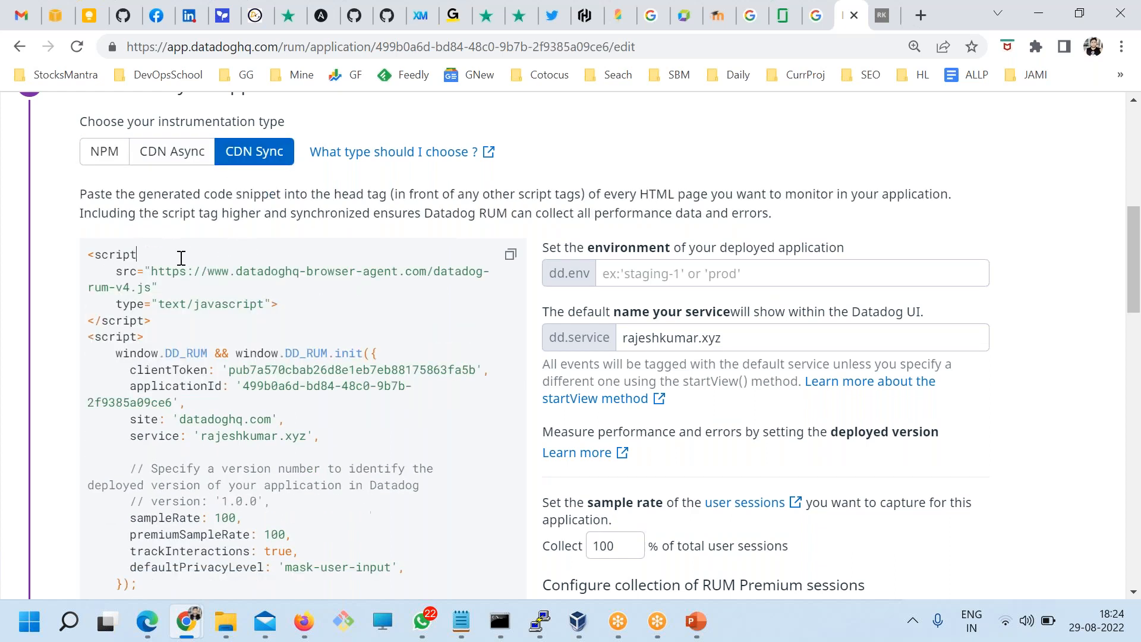
left_click_drag(181, 258, 265, 456)
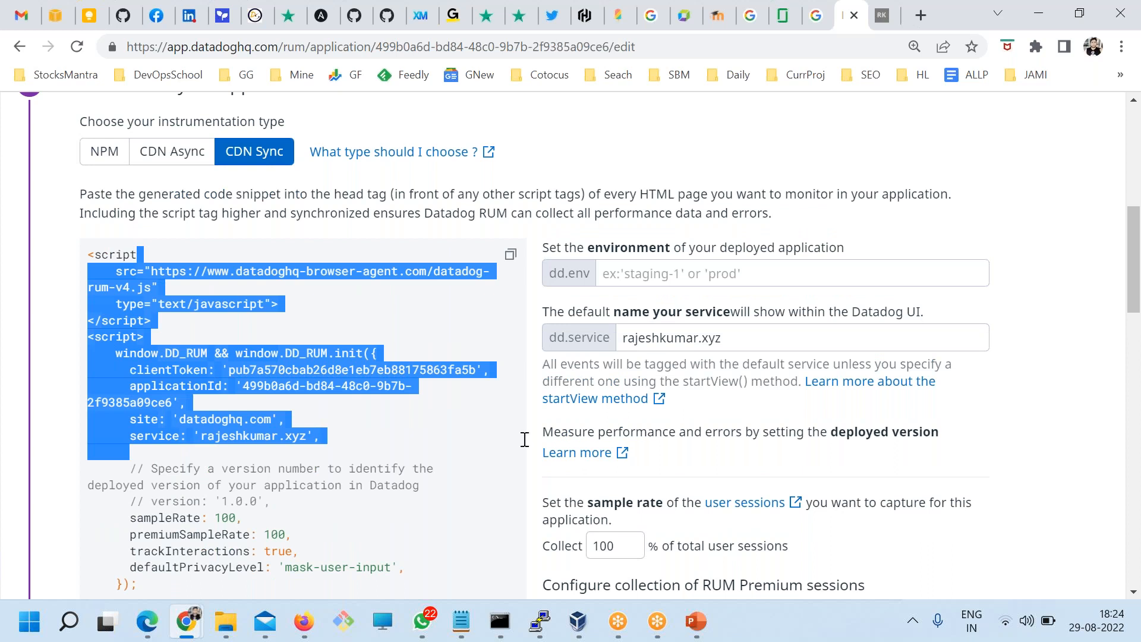
Step: Set dd.env to prod in the CDN Sync snippet, then show the desktop
left_click(630, 272)
type("ra")
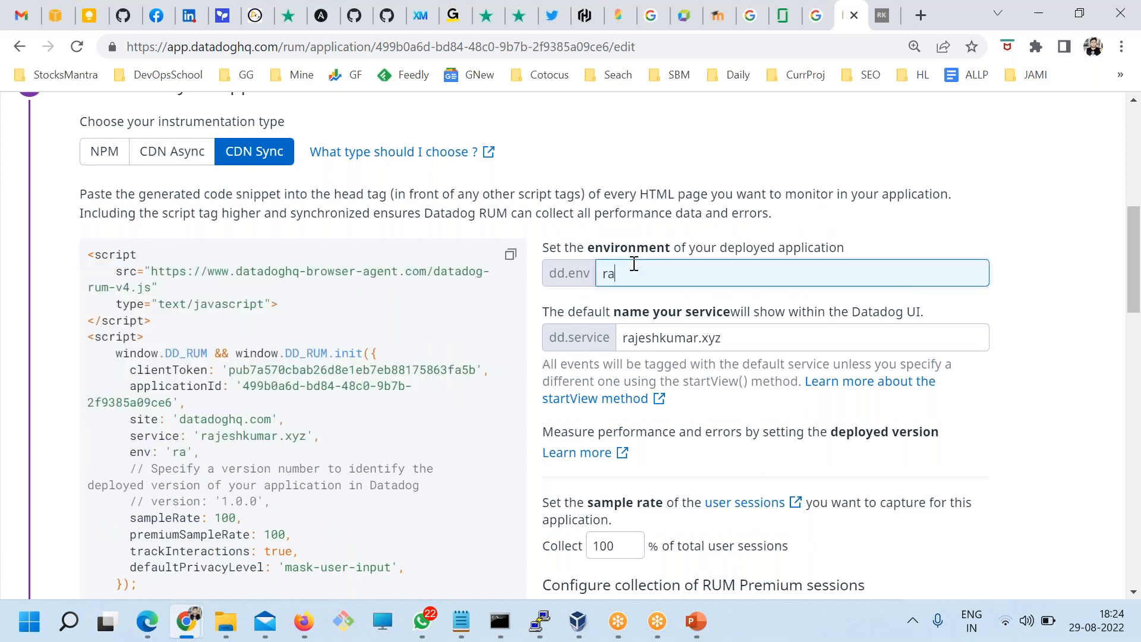
type("jeshkumar.xyz")
left_click_drag(728, 268, 524, 268)
type("dev")
key("ctrl+a")
type("prod")
left_click_drag(730, 333, 600, 332)
scroll(604, 341, "down", 2)
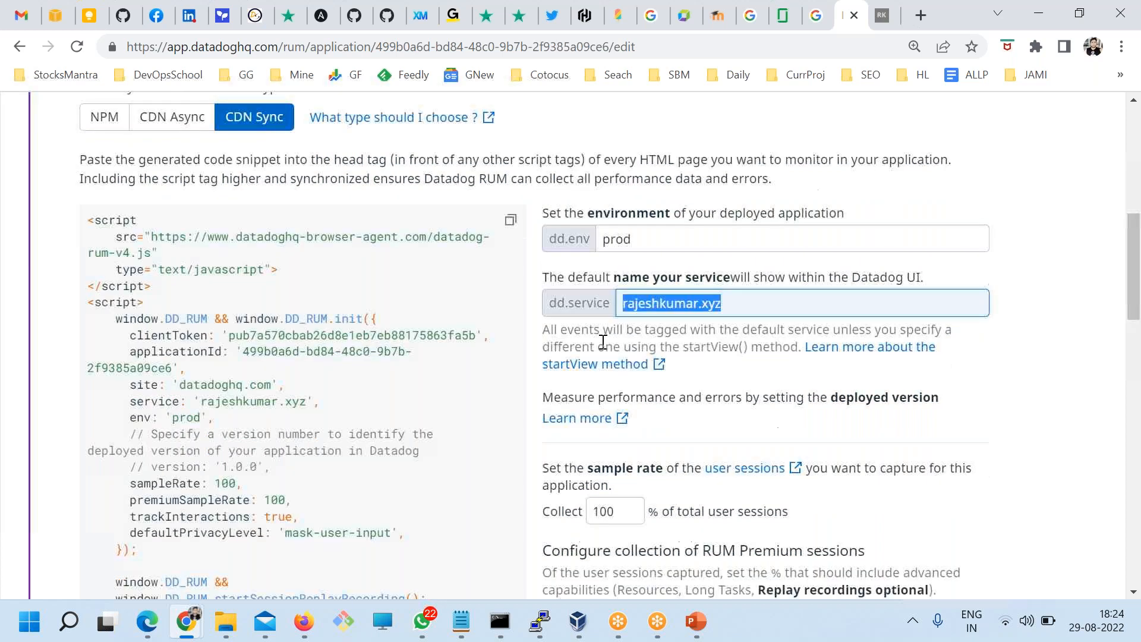
scroll(652, 498, "up", 2)
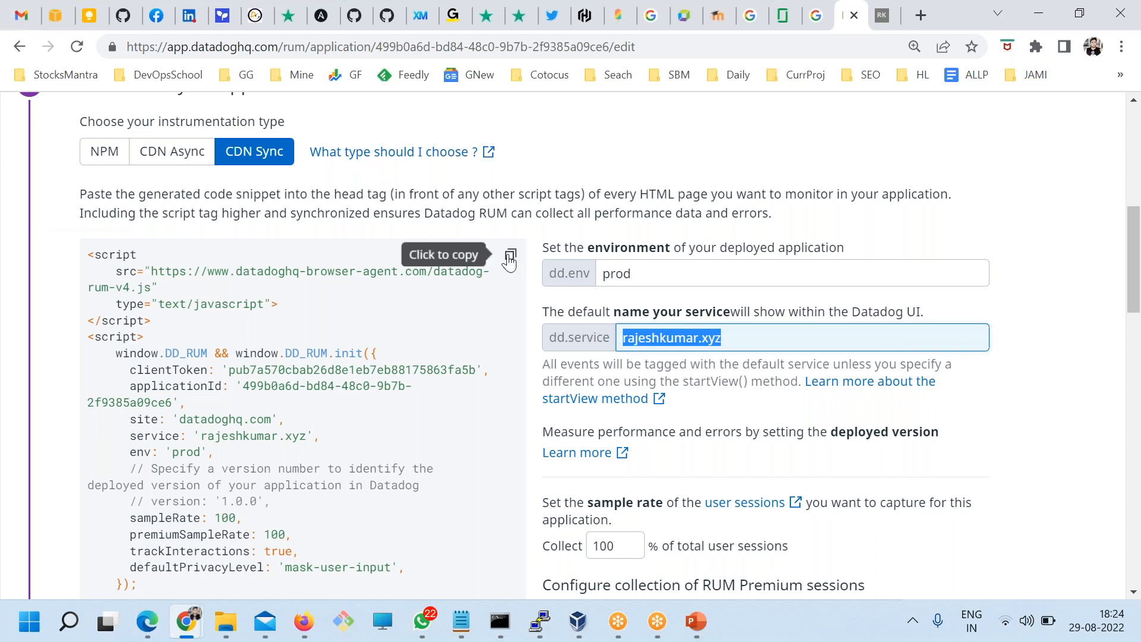
left_click(1138, 625)
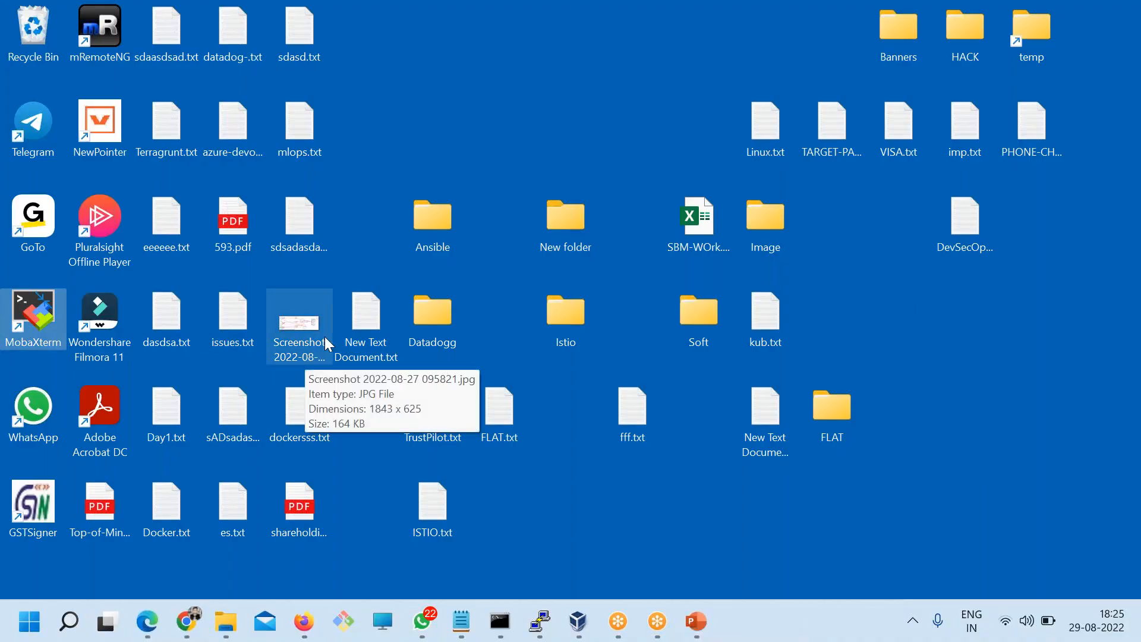
Step: Dismiss MobaXterm's master password prompt and bring up mRemoteNG instead
double_click(8, 334)
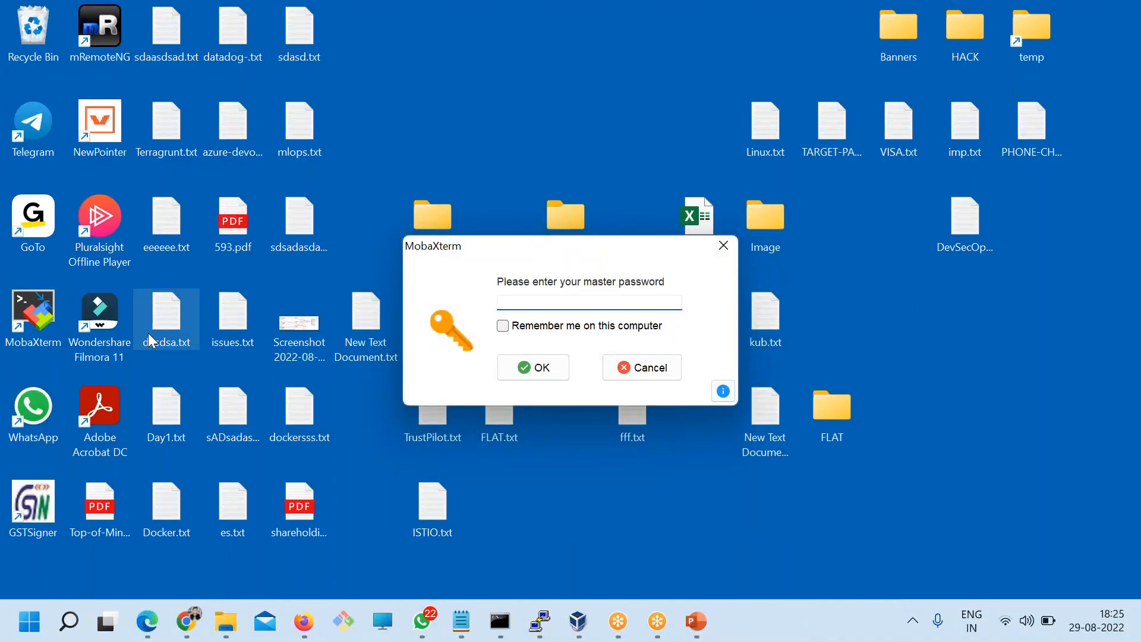
key("Caps_Lock")
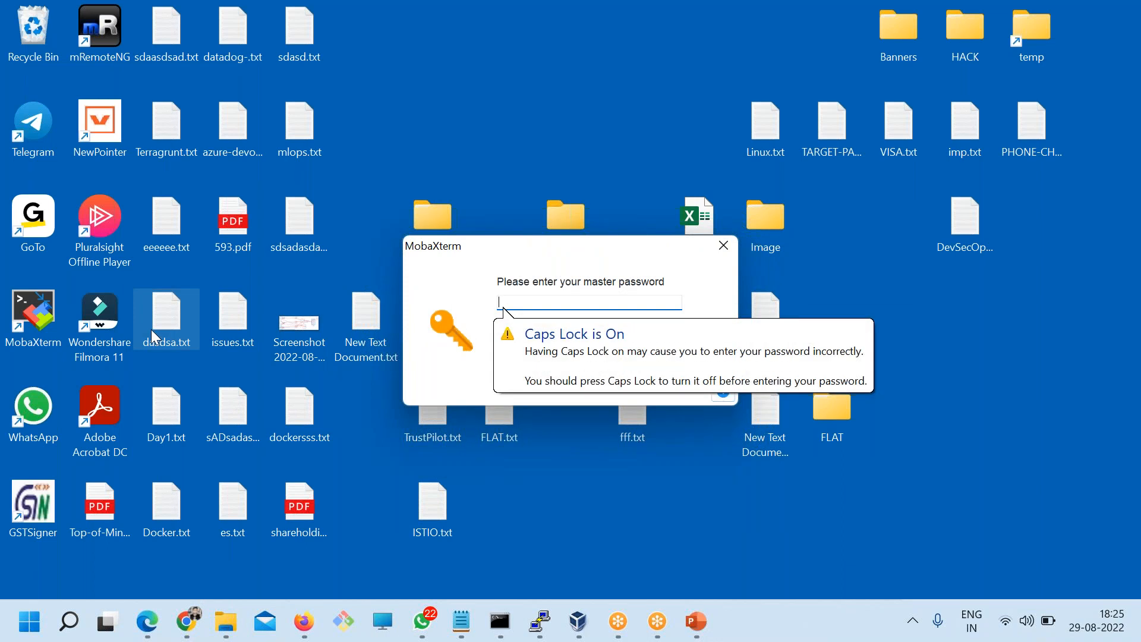
left_click(99, 26)
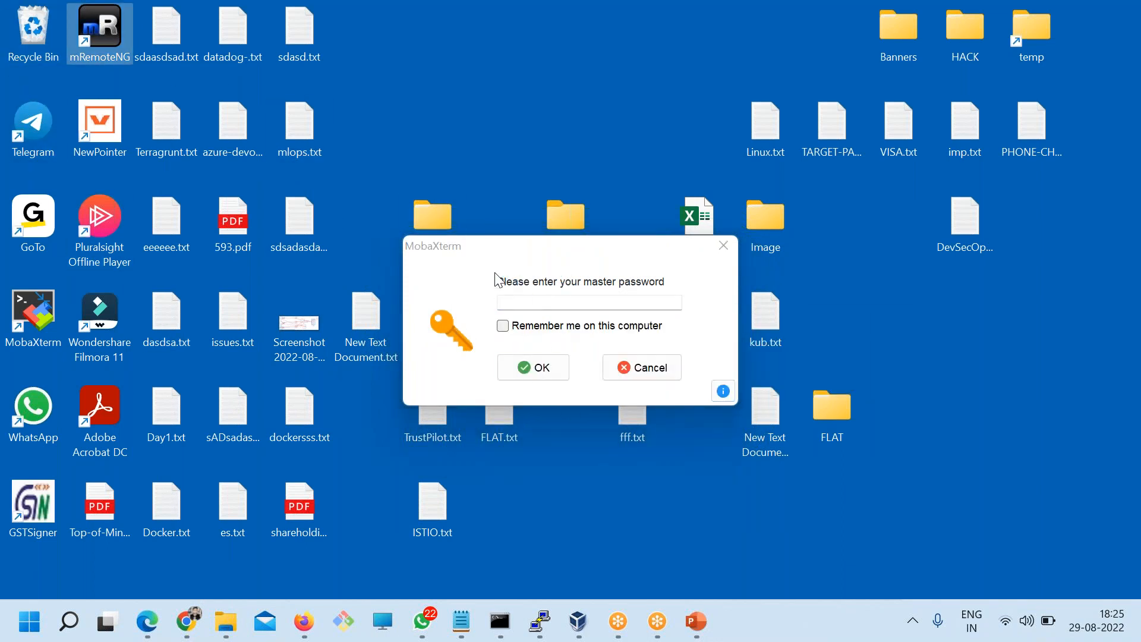
left_click(621, 367)
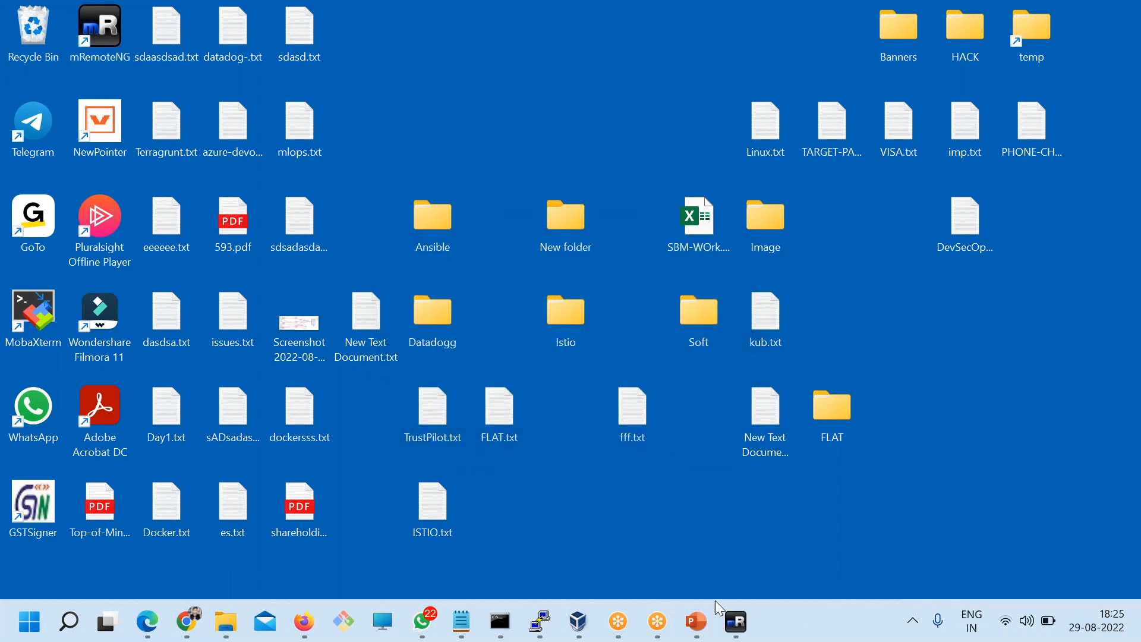
left_click(732, 623)
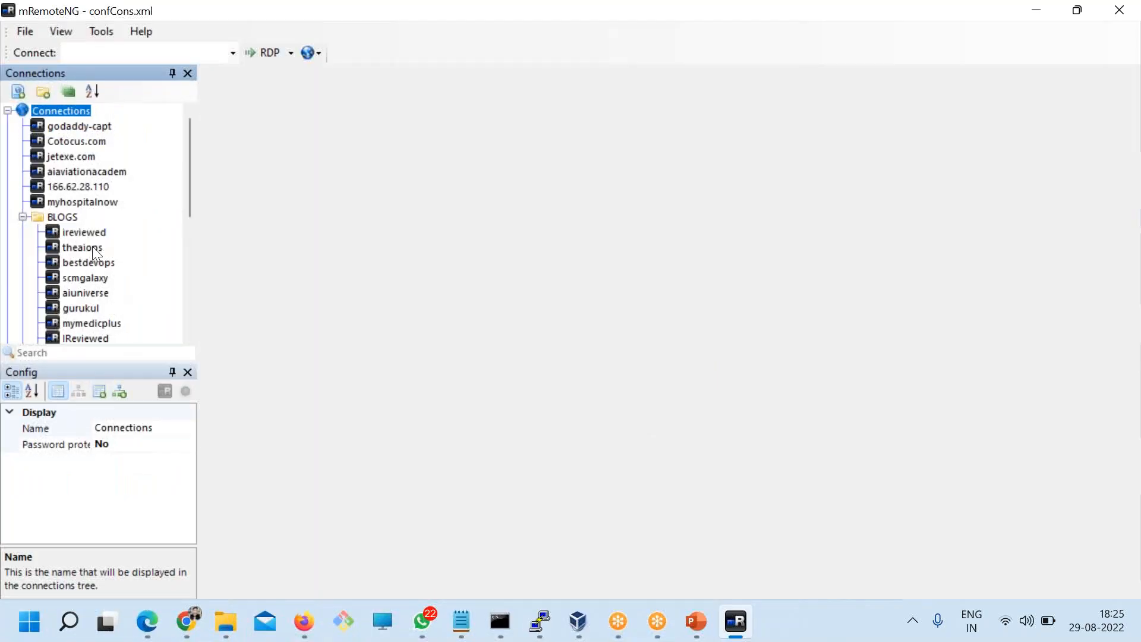
Step: Connect over SSH to the rajeshkumar.xyz server in mRemoteNG
left_click(84, 322)
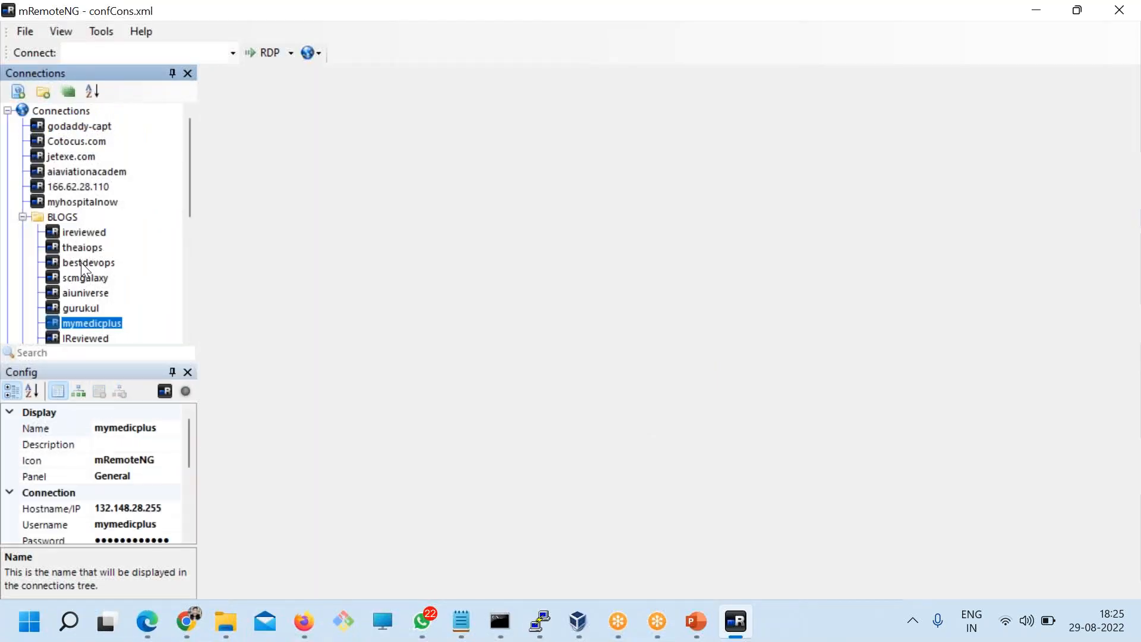
scroll(89, 262, "down", 2)
left_click(78, 248)
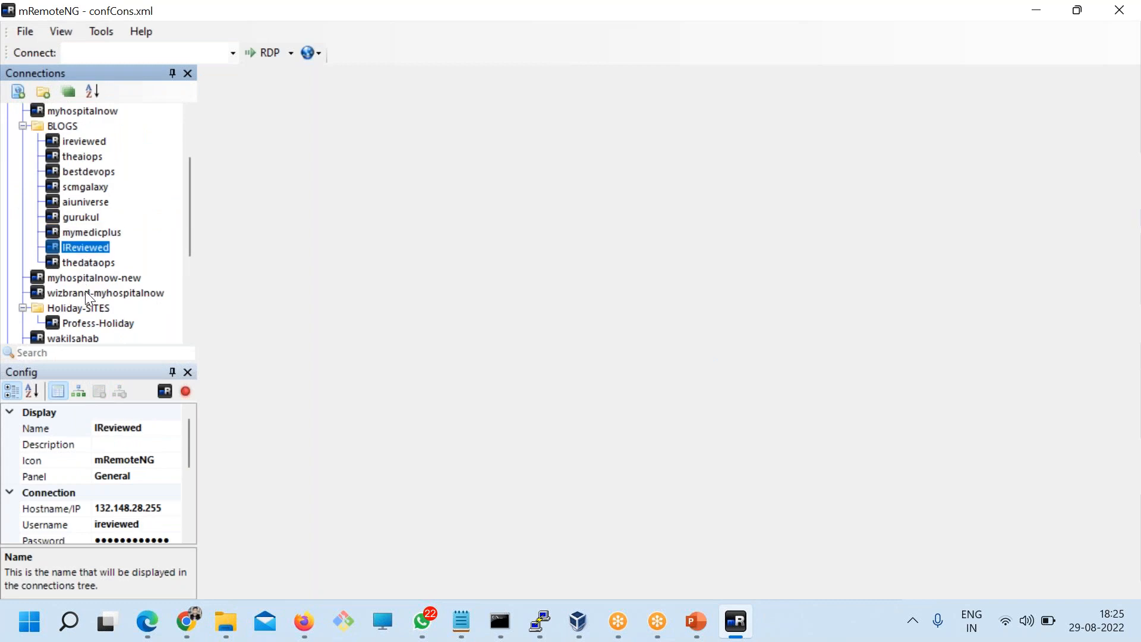
scroll(89, 297, "down", 3)
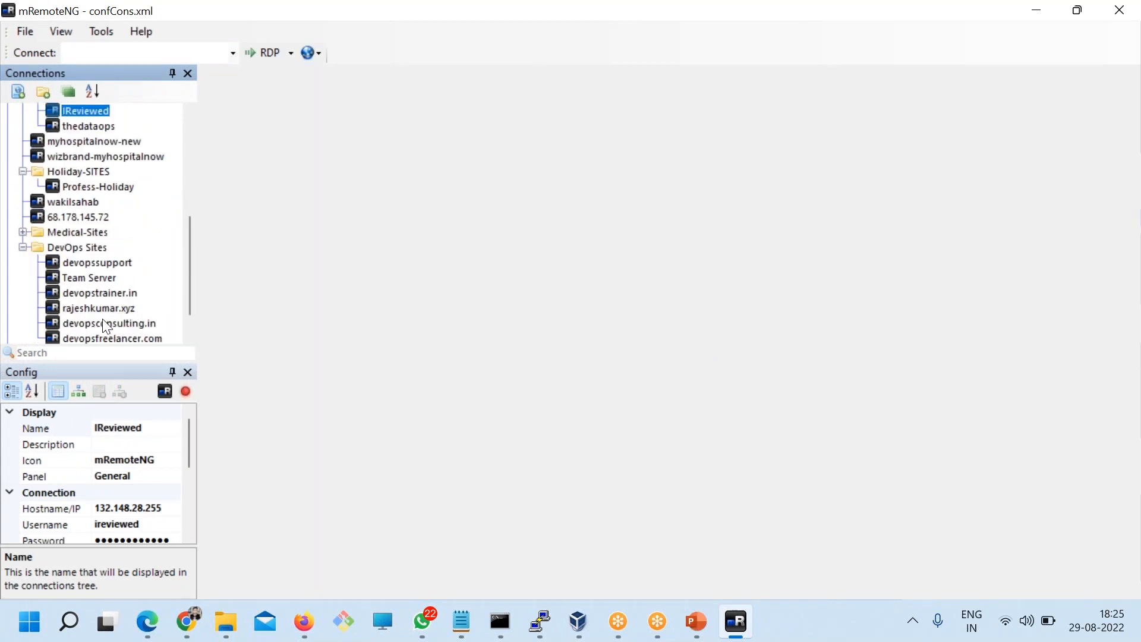
scroll(97, 322, "down", 1)
left_click(98, 262)
left_click(98, 277)
double_click(98, 277)
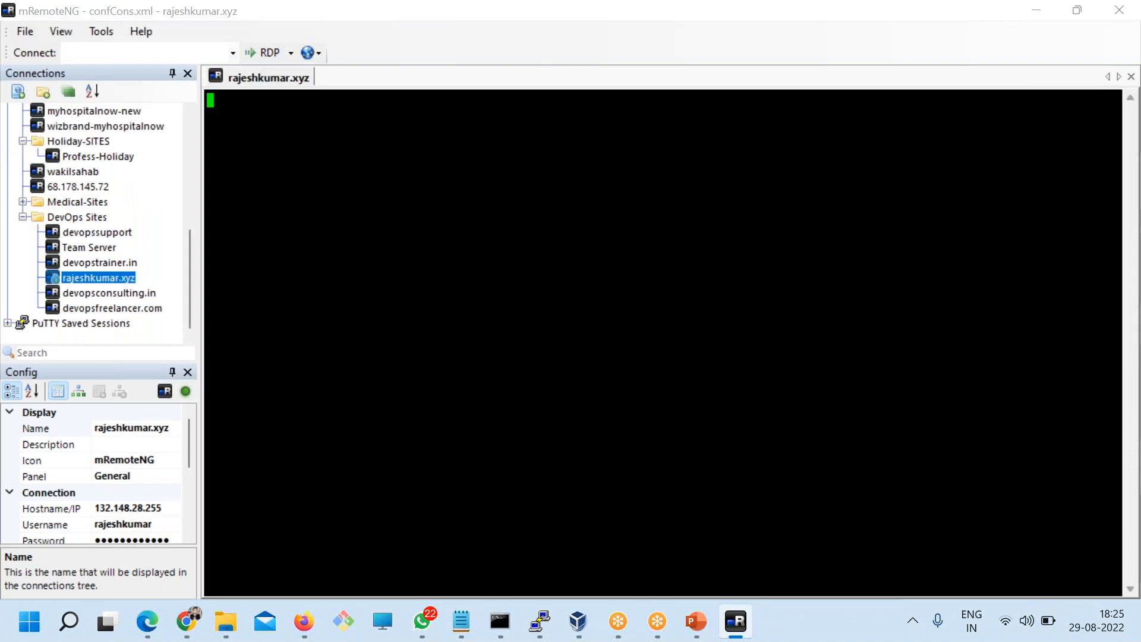
Step: Copy Datadog's CDN Sync snippet to the clipboard and return to the SSH terminal
left_click(316, 618)
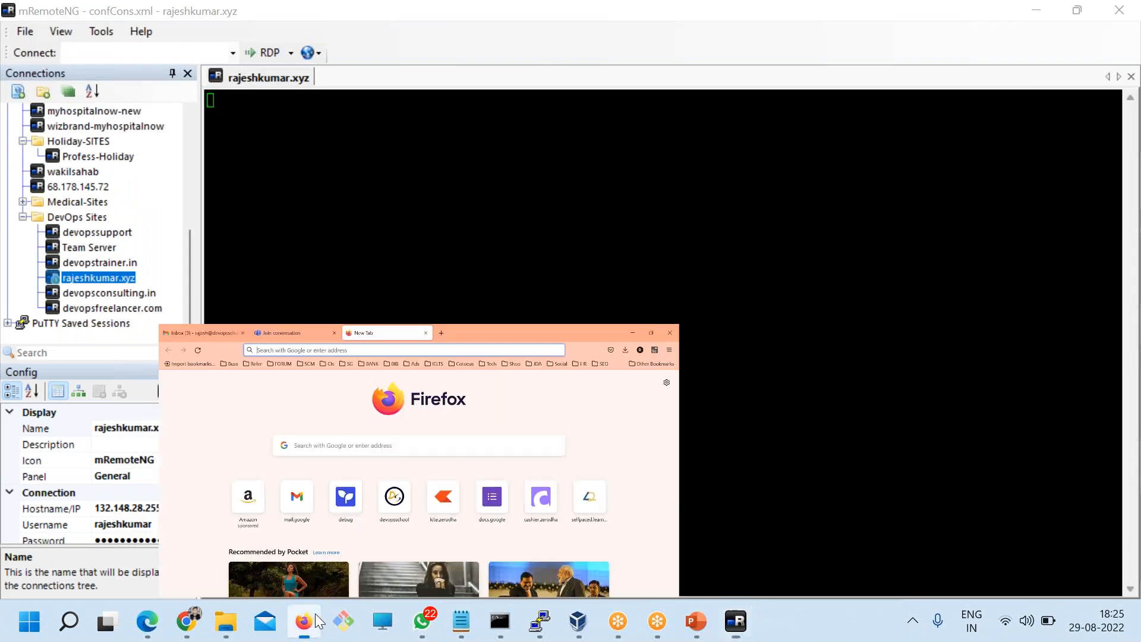
left_click(318, 618)
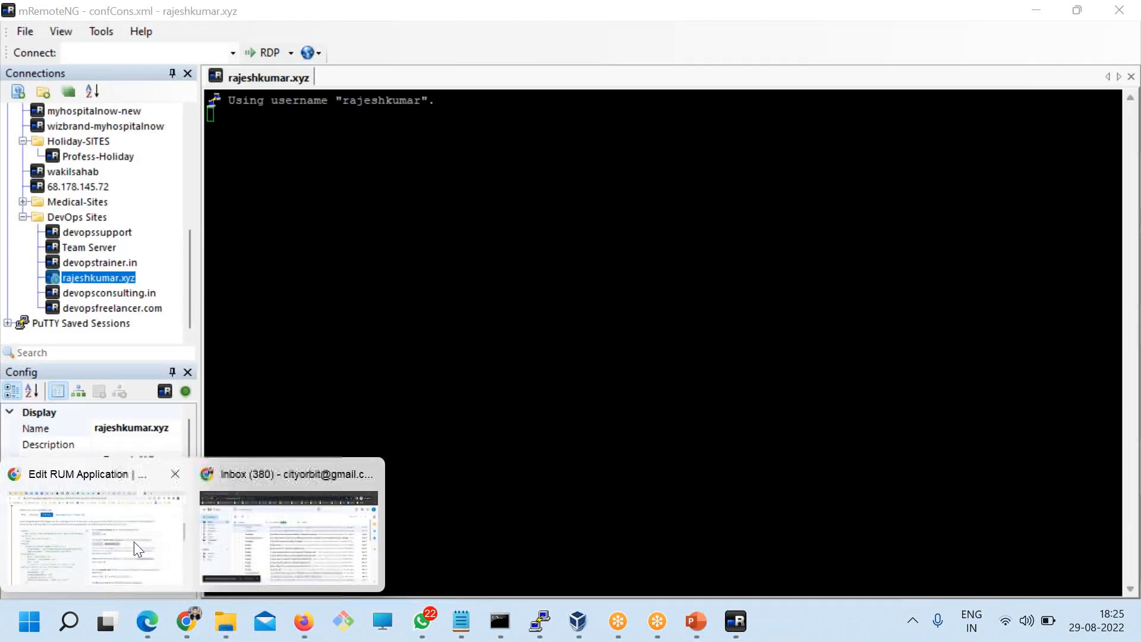
left_click(186, 621)
left_click(510, 254)
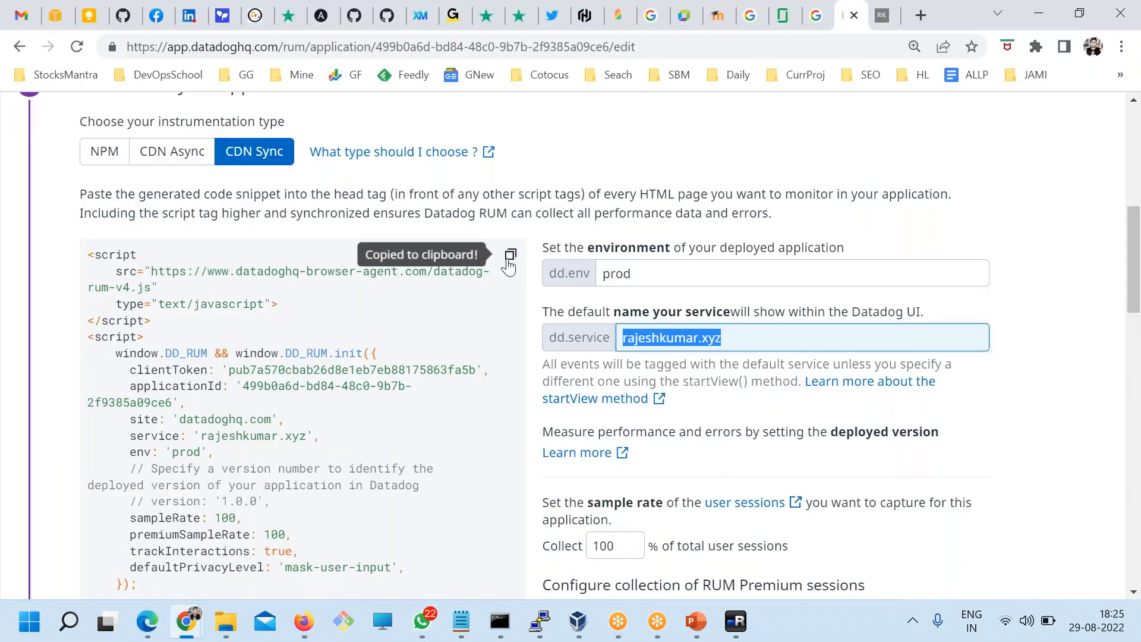
left_click(736, 621)
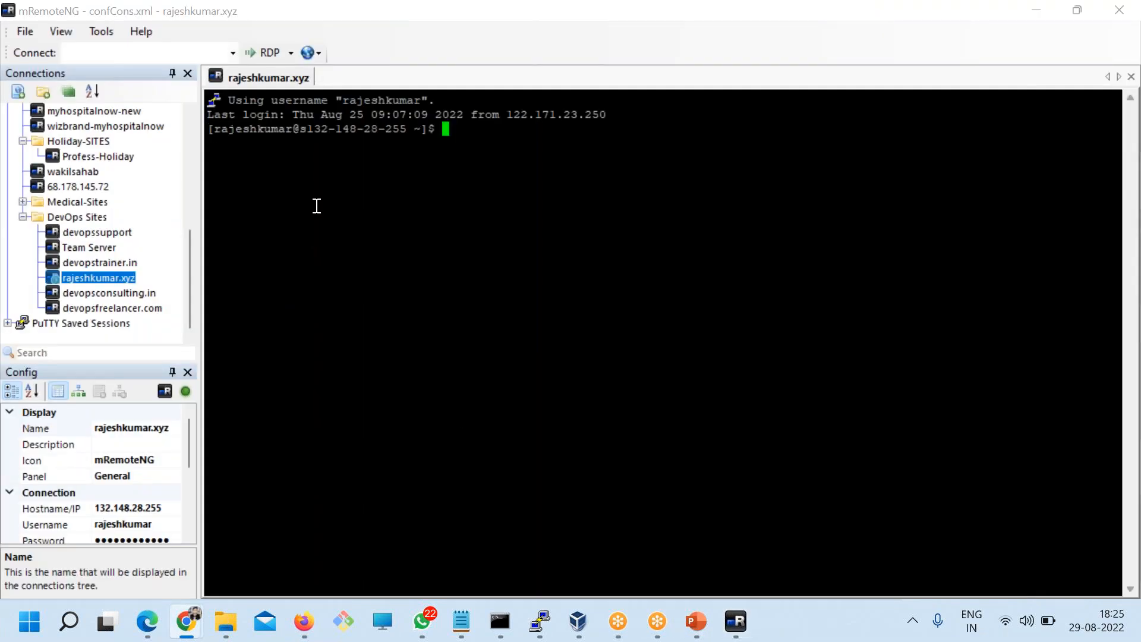
Step: List the home directory contents with ls
type("LS")
key("Return")
type("L")
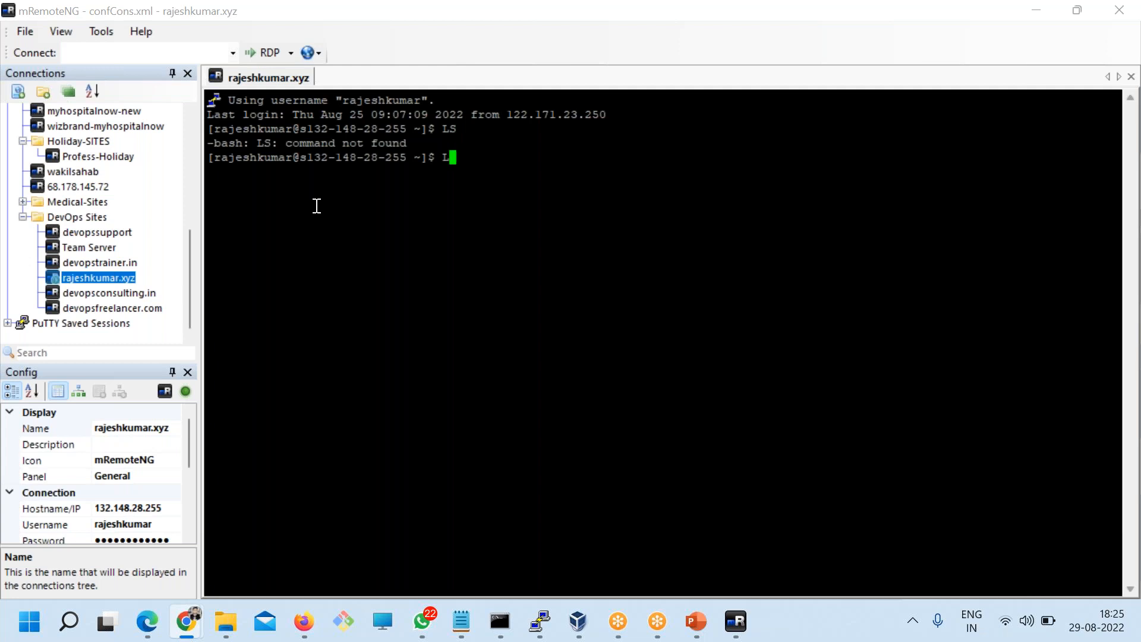
key("Caps_Lock")
type("ls")
key("BackSpace")
key("BackSpace")
key("BackSpace")
type("ls")
key("Return")
Step: Change into the public_html folder
key("Caps_Lock")
type("CD PUB")
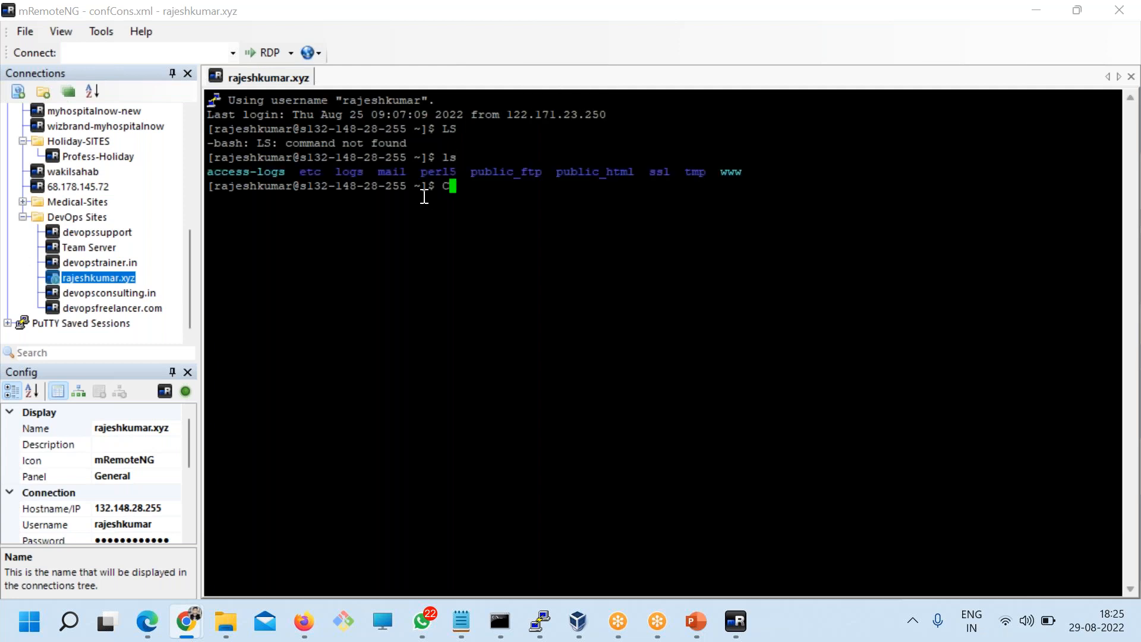
key("BackSpace")
key("BackSpace")
key("BackSpace")
key("BackSpace")
key("BackSpace")
key("BackSpace")
key("Caps_Lock")
type("cd pub")
key("Tab")
type("h")
key("Tab")
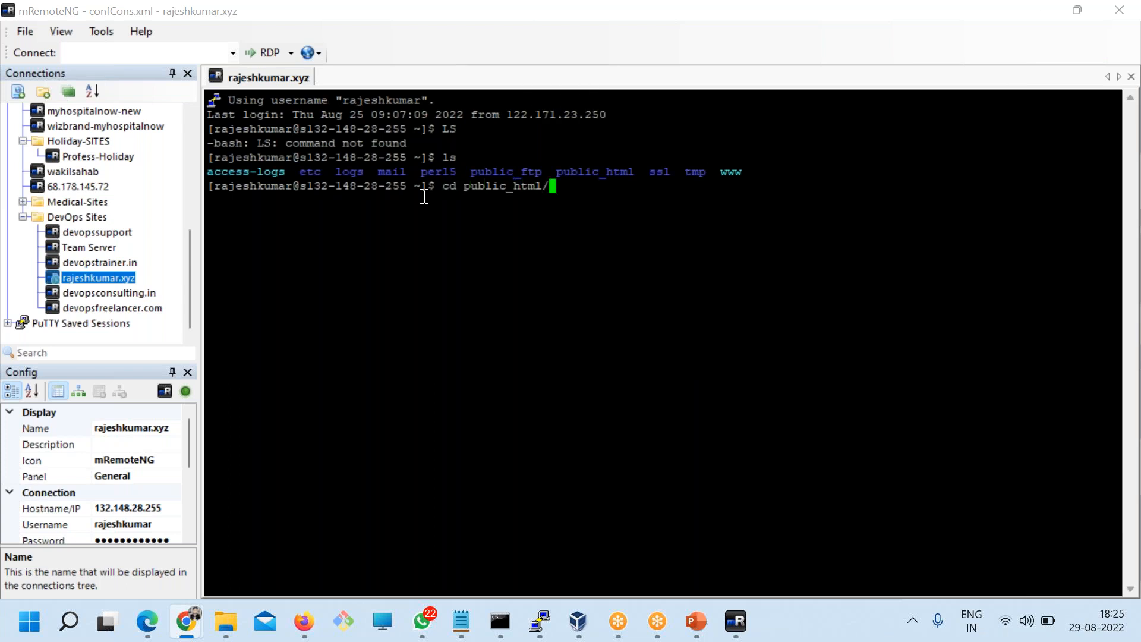
key("Return")
Step: Clear the screen and list the files in public_html
type("ks")
key("Return")
type("c")
key("BackSpace")
type("cear")
key("Return")
type("ls")
key("Return")
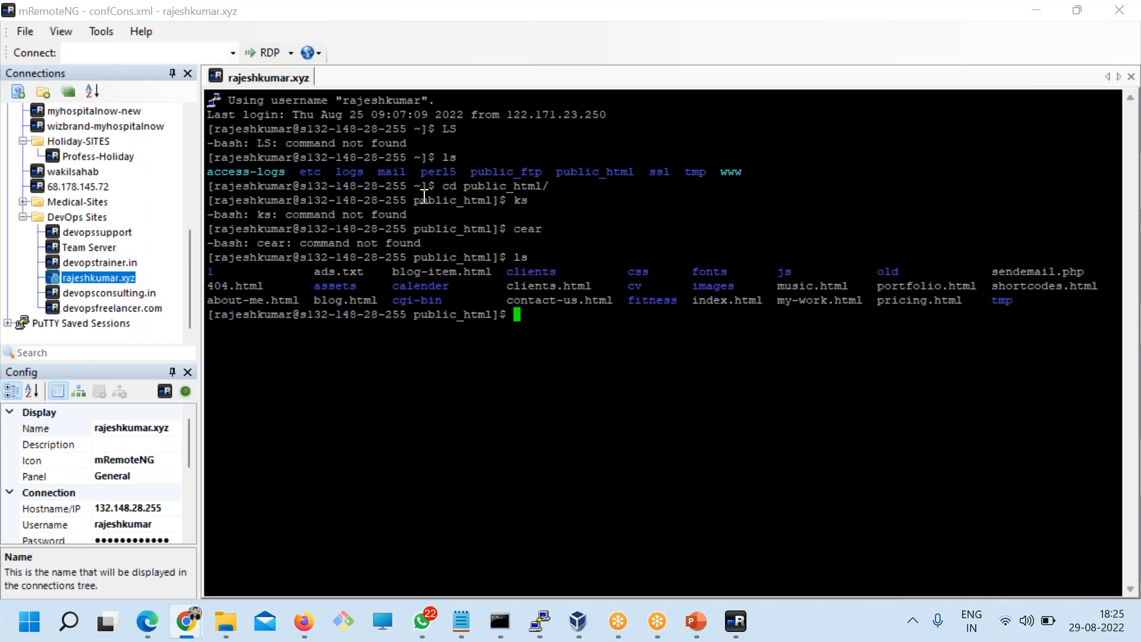
type("clear")
key("Return")
type("ls")
key("Return")
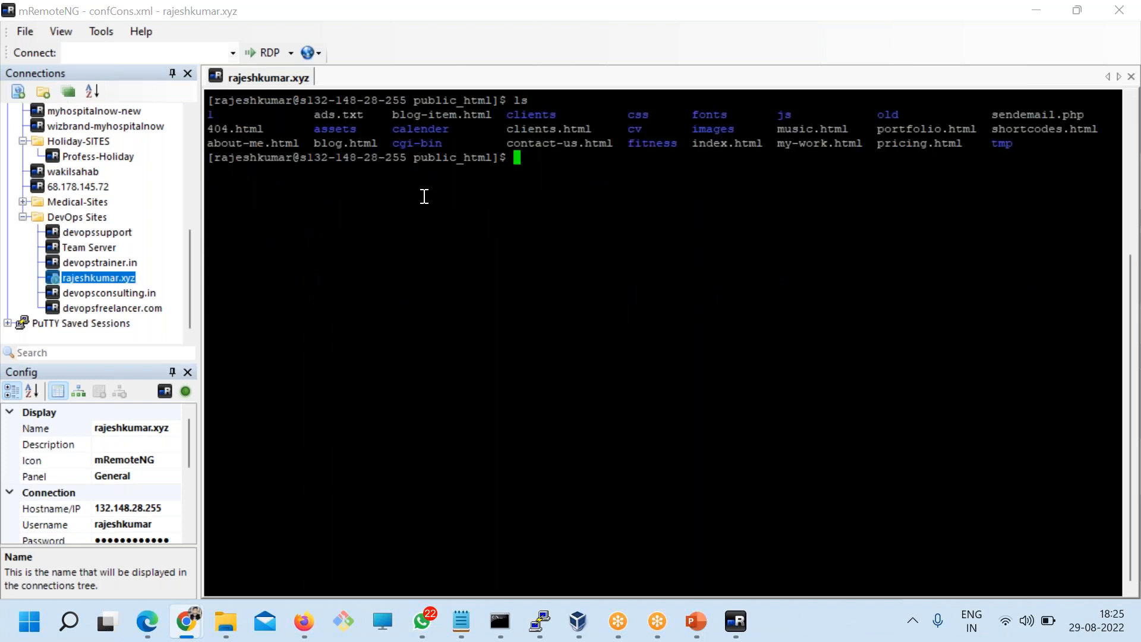
key("Return")
Step: Open index.html in vi
type("cd vi index.html")
key("BackSpace")
key("BackSpace")
key("BackSpace")
key("BackSpace")
key("BackSpace")
key("BackSpace")
key("BackSpace")
key("BackSpace")
key("BackSpace")
key("BackSpace")
key("BackSpace")
key("BackSpace")
key("BackSpace")
key("BackSpace")
key("BackSpace")
key("BackSpace")
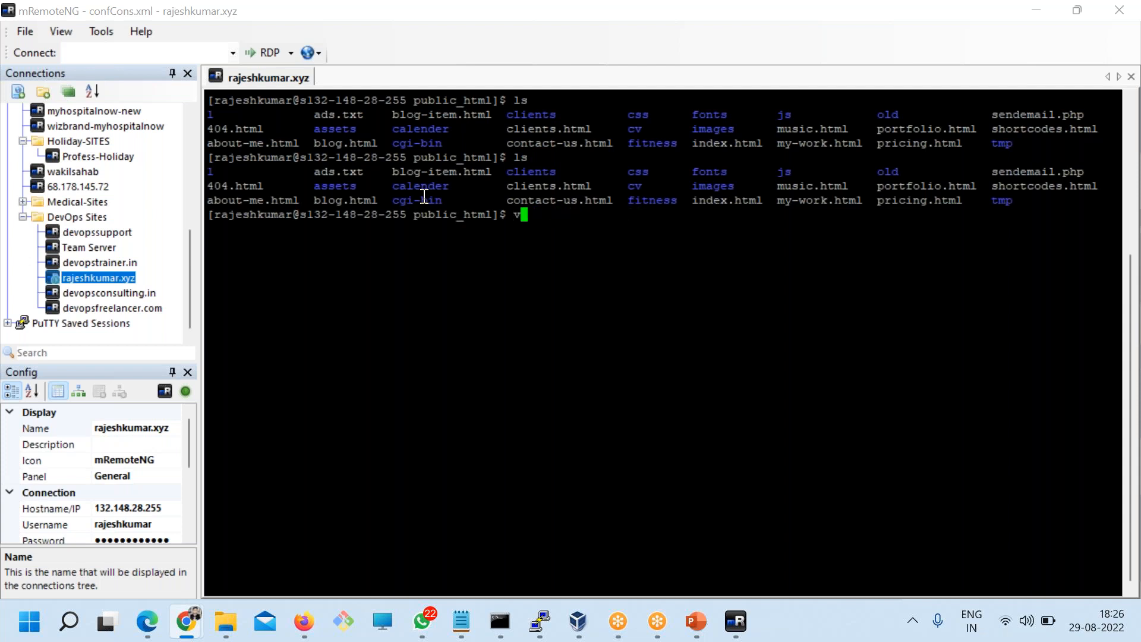
type("vi ind")
key("Tab")
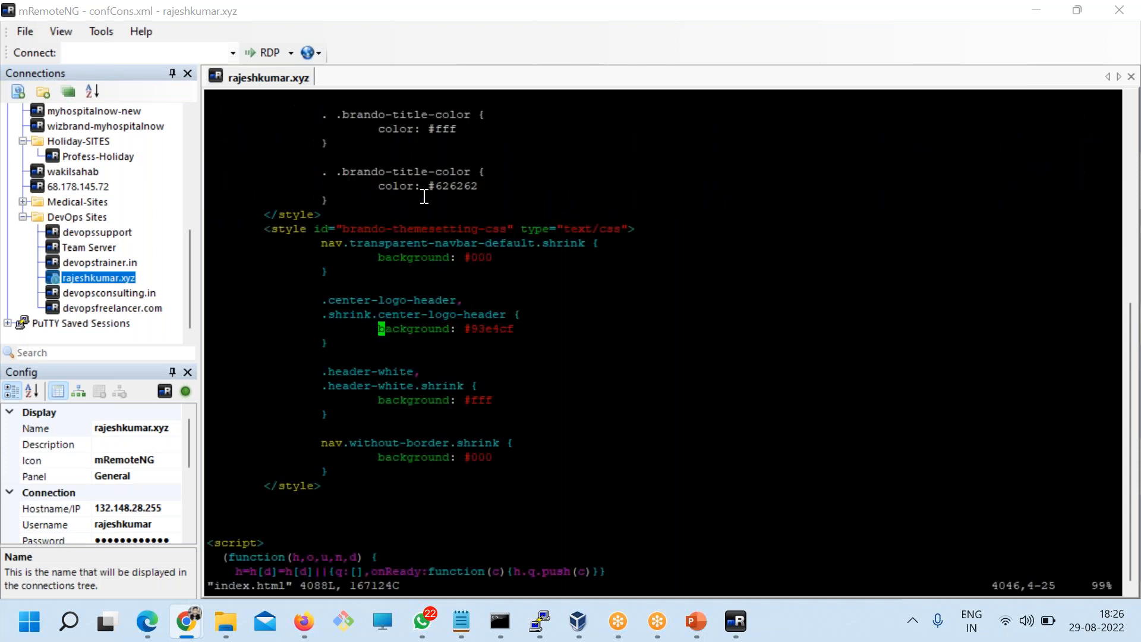
Step: Jump to the end of index.html and delete the old DD_RUM script lines
type(":")
key("Return")
key("Up")
key("Up")
key("Up")
key("Up")
key("Up")
key("Up")
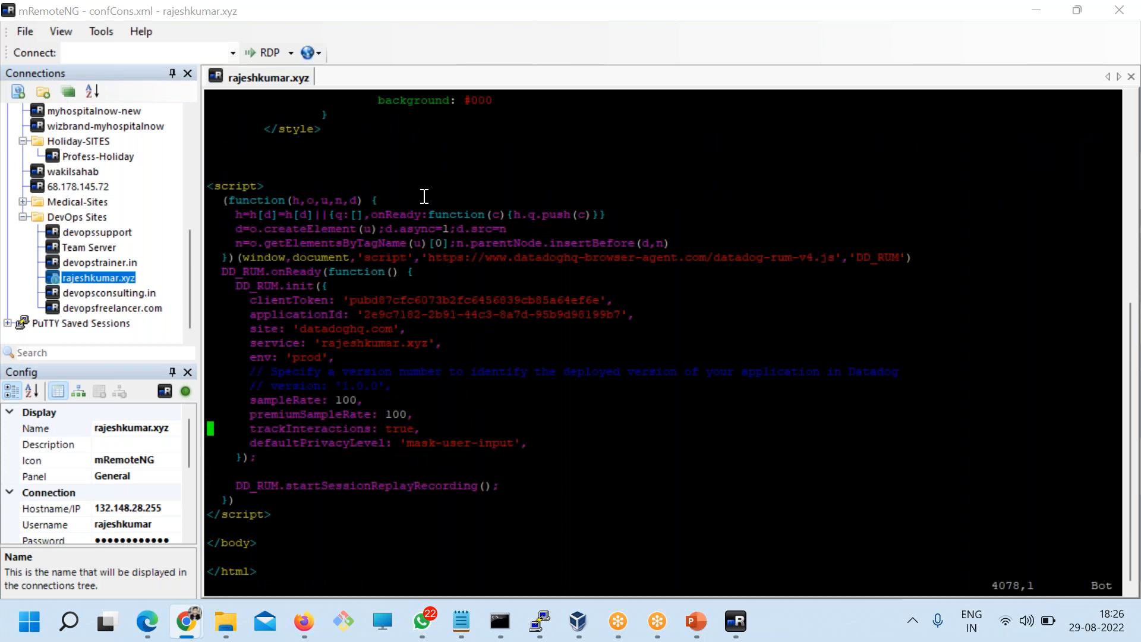
key("Up")
key("Up")
key("Up")
key("Up")
key("Up")
key("Up")
key("Up")
key("Up")
key("Up")
key("Up")
key("Up")
key("Up")
key("d")
key("d")
key("d")
key("d")
key("d")
key("d")
key("d")
key("d")
key("d")
key("d")
key("d")
key("d")
key("d")
key("d")
key("d")
key("d")
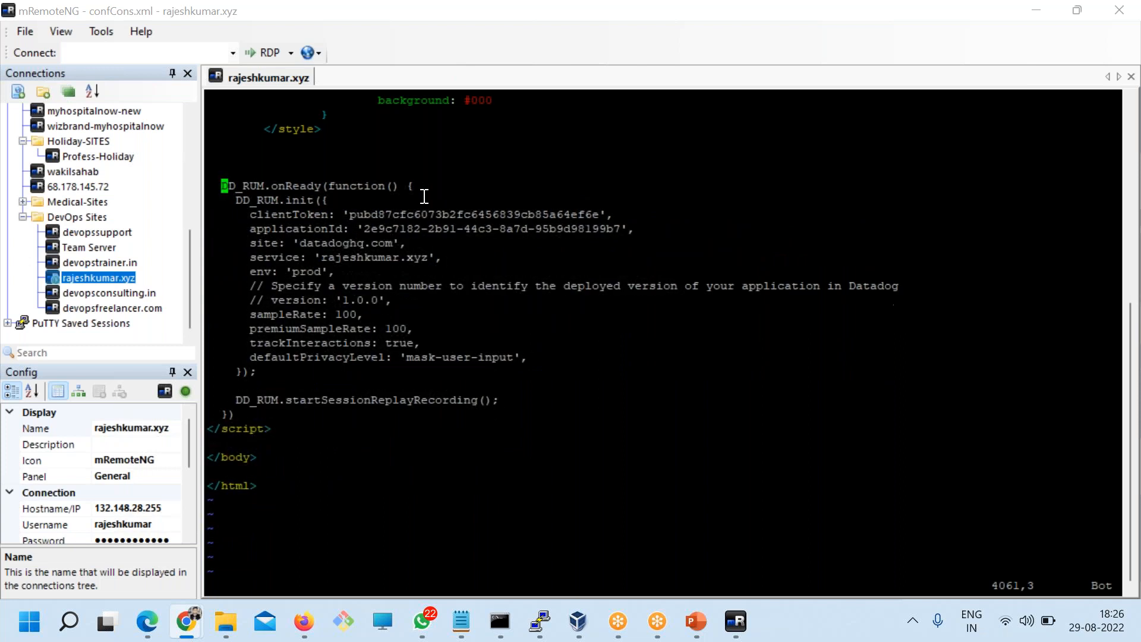
key("d")
key("d")
key("d")
key("d")
key("d")
key("d")
key("d")
key("d")
key("d")
key("d")
key("d")
key("d")
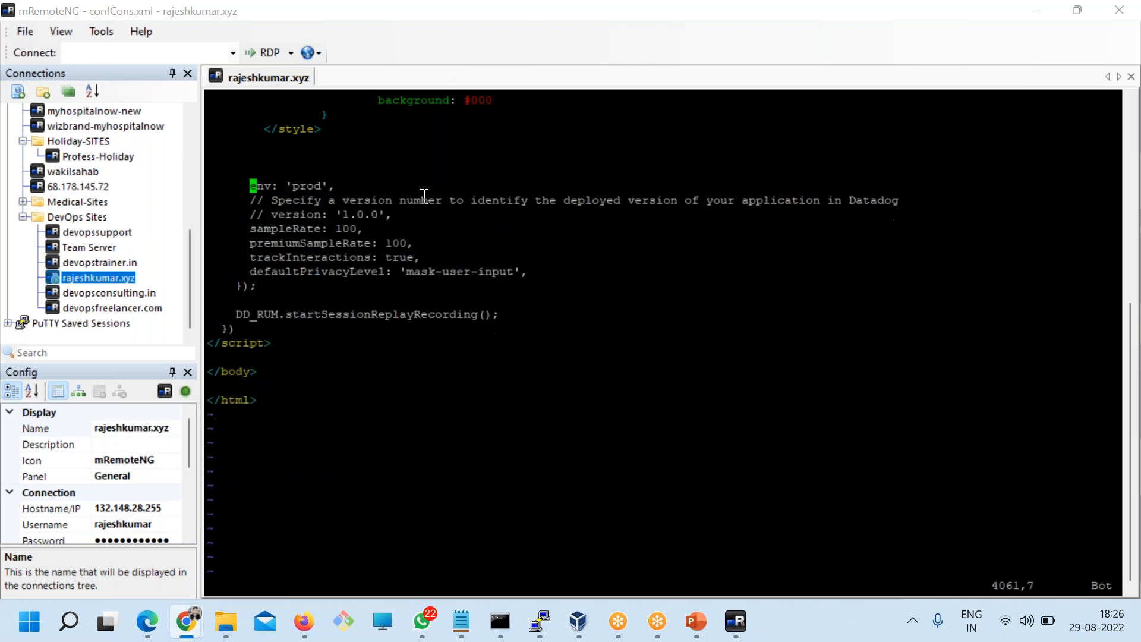
key("d")
key("d")
key("d")
key("d")
key("d")
key("d")
key("d")
key("d")
key("d")
key("d")
key("d")
key("d")
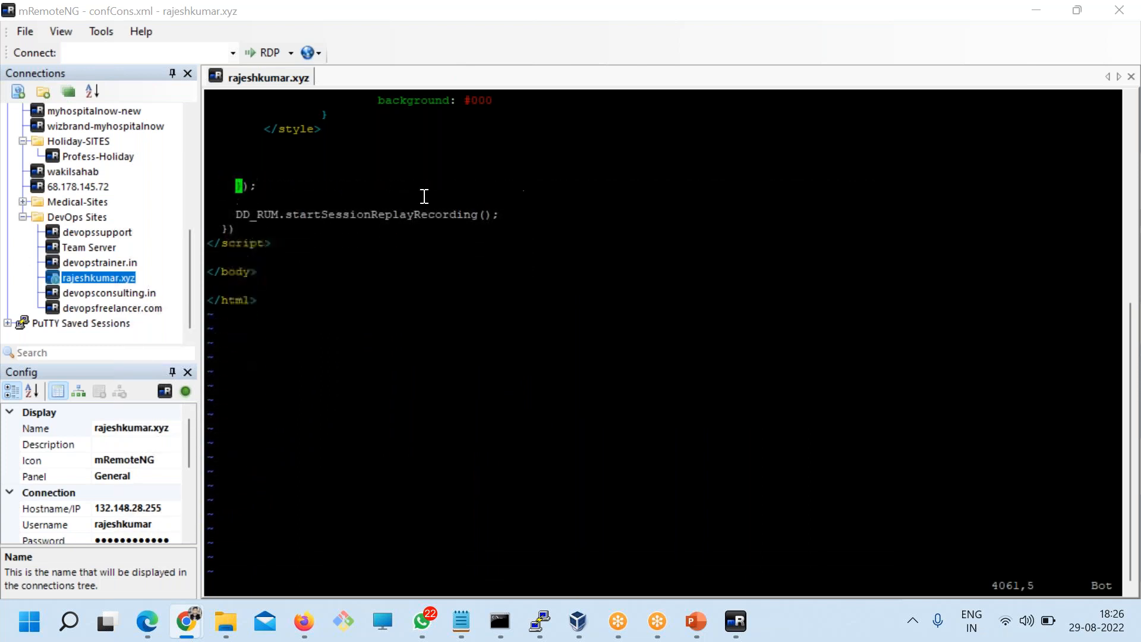
key("d")
key("d")
key("d")
key("d")
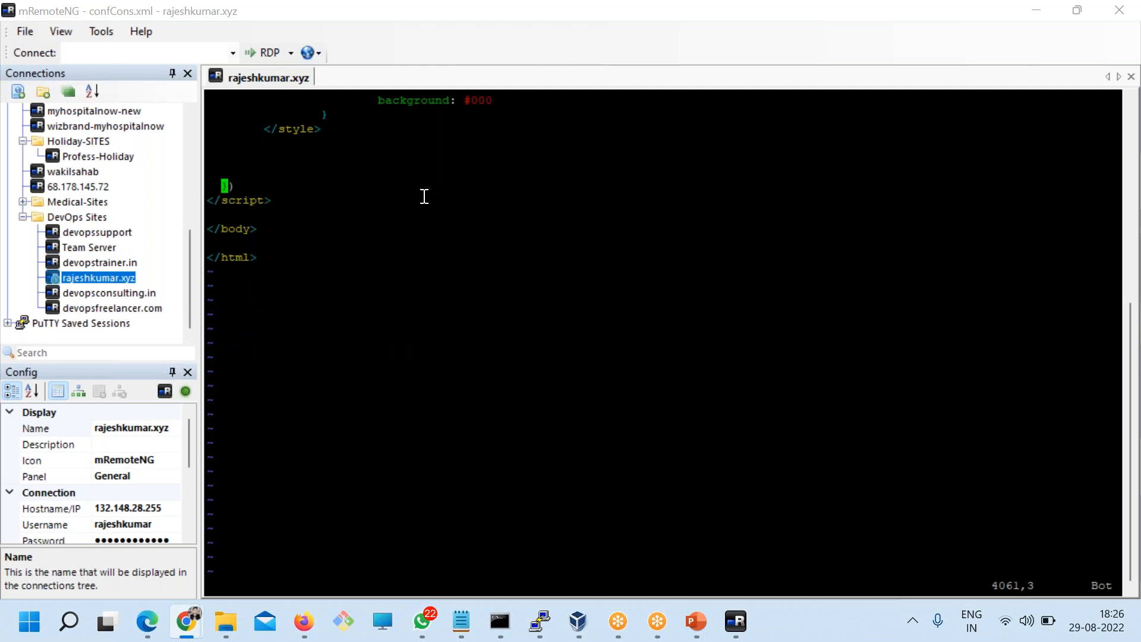
key("d")
key("d")
key("d")
key("d")
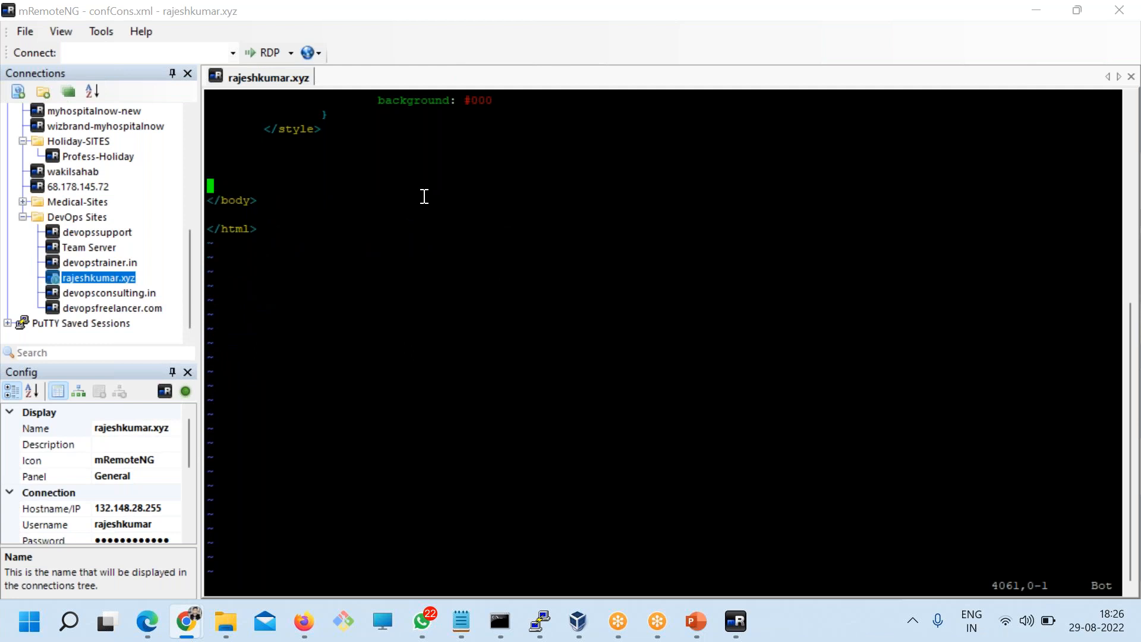
Step: Paste the new RUM snippet in its place and save index.html
key("i")
right_click(484, 292)
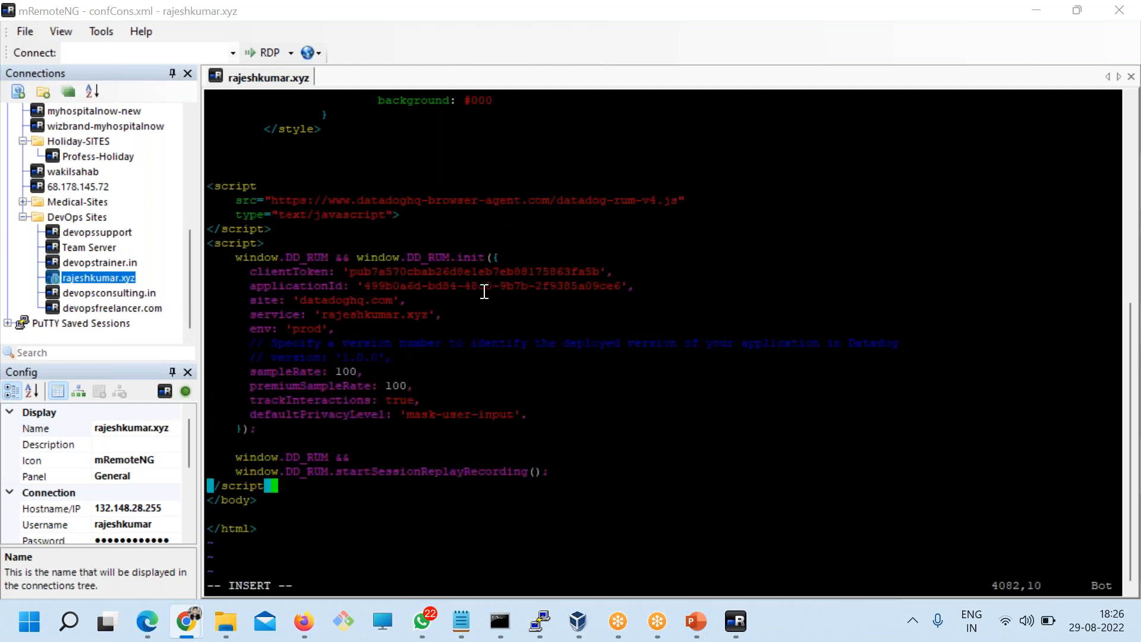
key("Escape")
type("q")
key("Return")
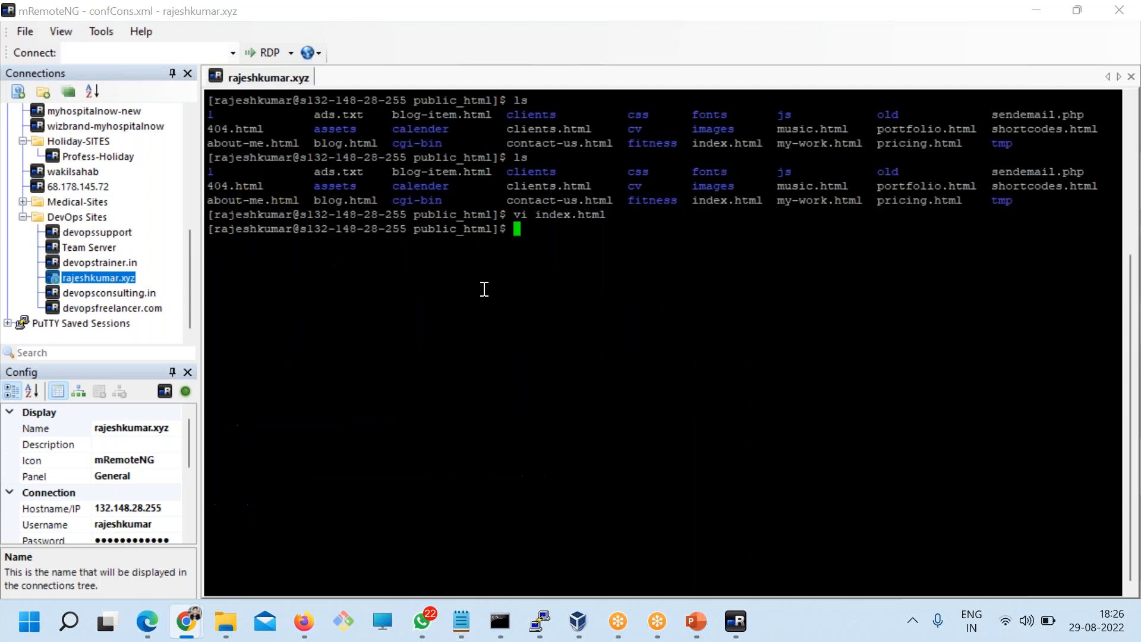
key("alt+Tab")
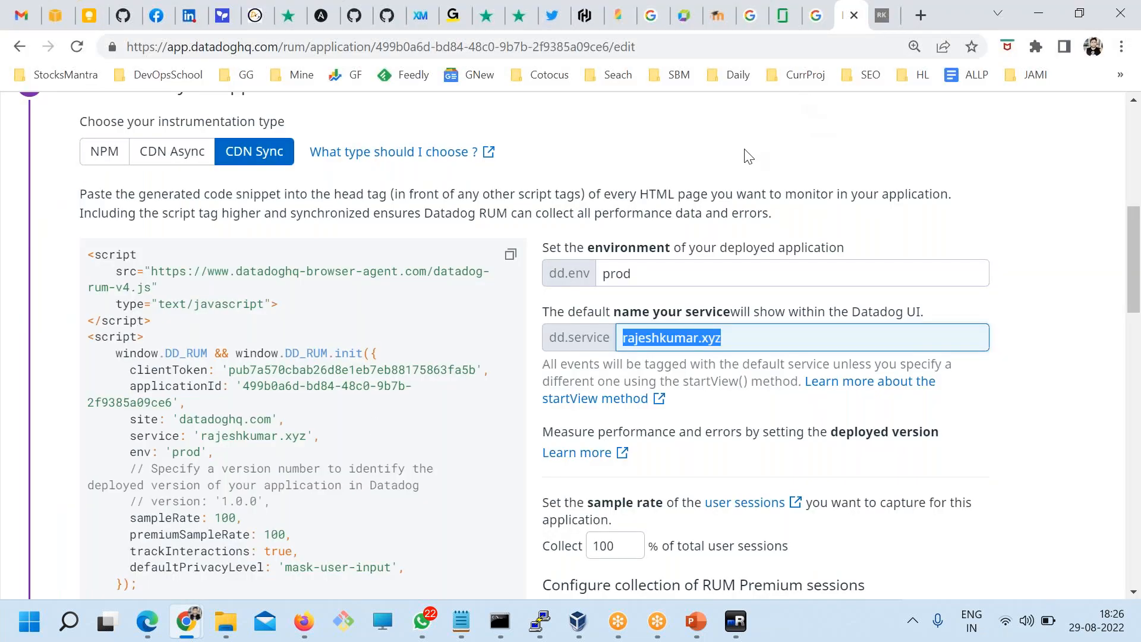
Step: Return to the RUM applications list, where rajeshkumar.xyz shows 0 user sessions
scroll(514, 426, "down", 20)
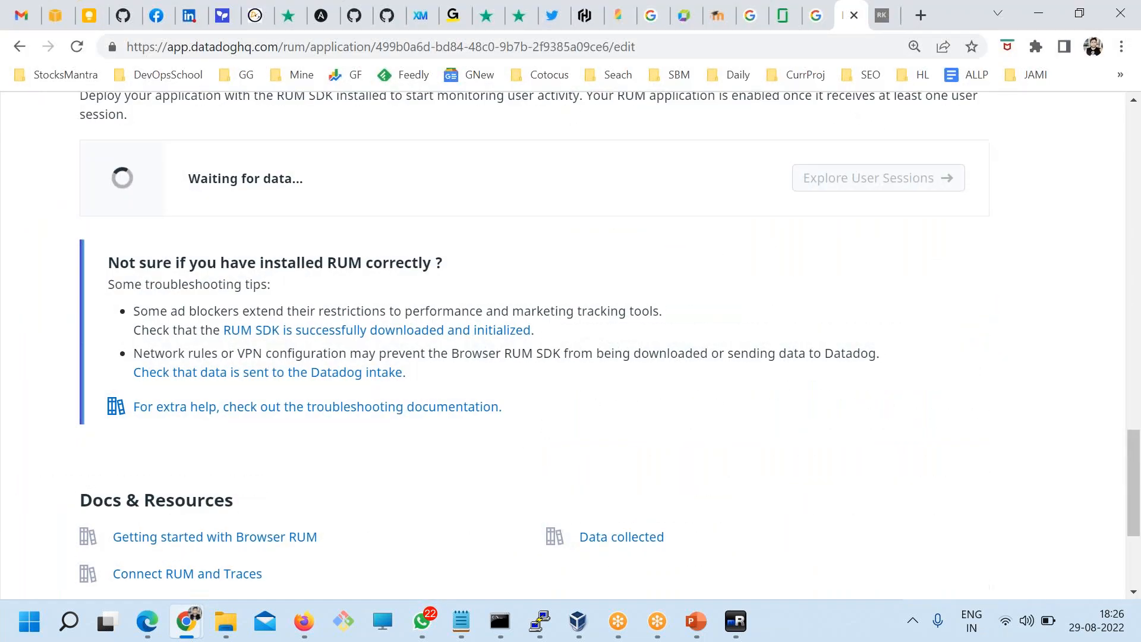
scroll(584, 497, "up", 20)
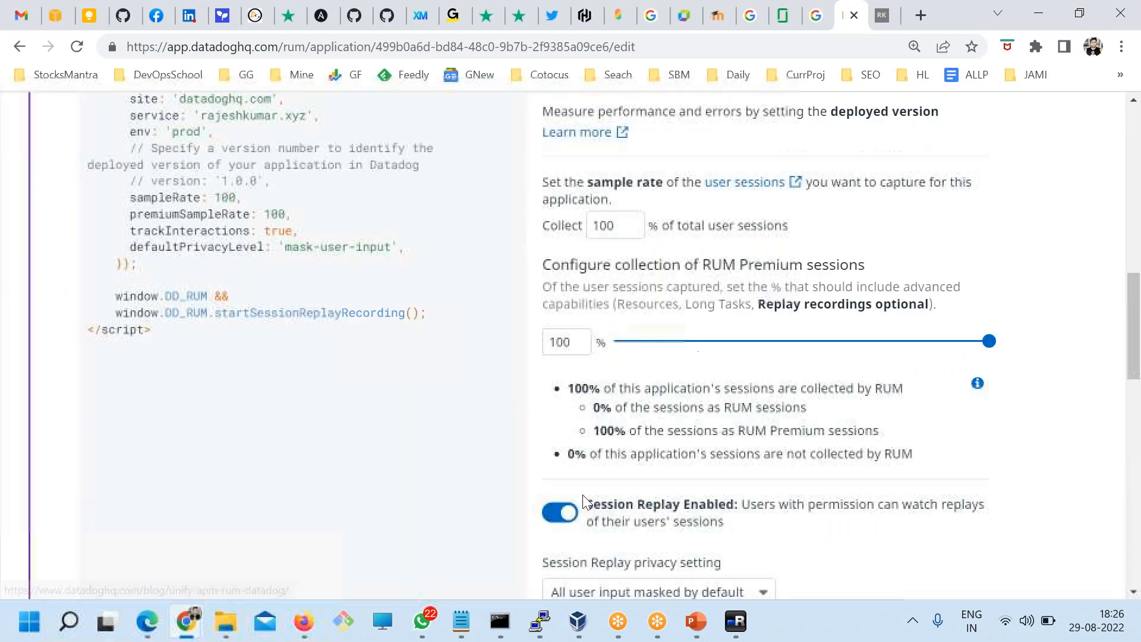
scroll(523, 488, "down", 20)
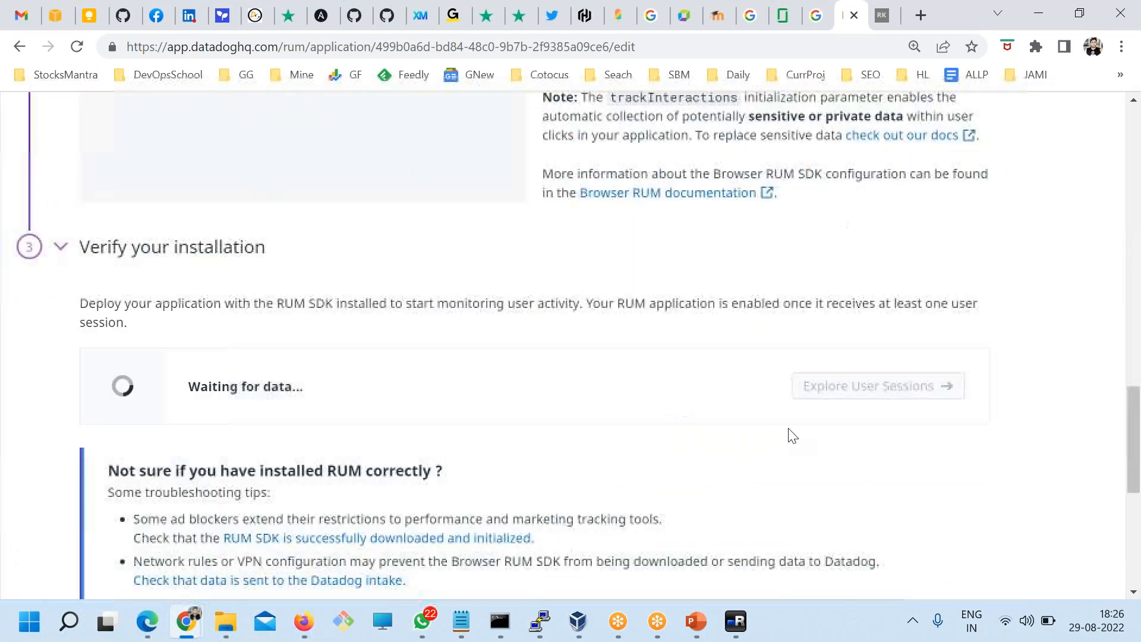
left_click(941, 546)
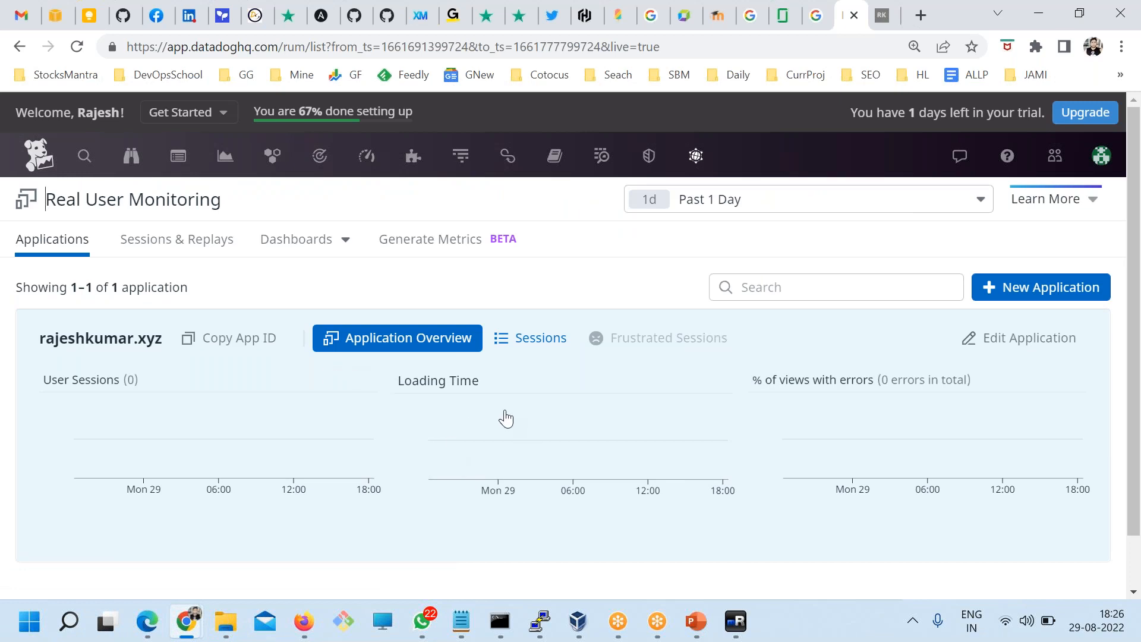
scroll(301, 444, "down", 1)
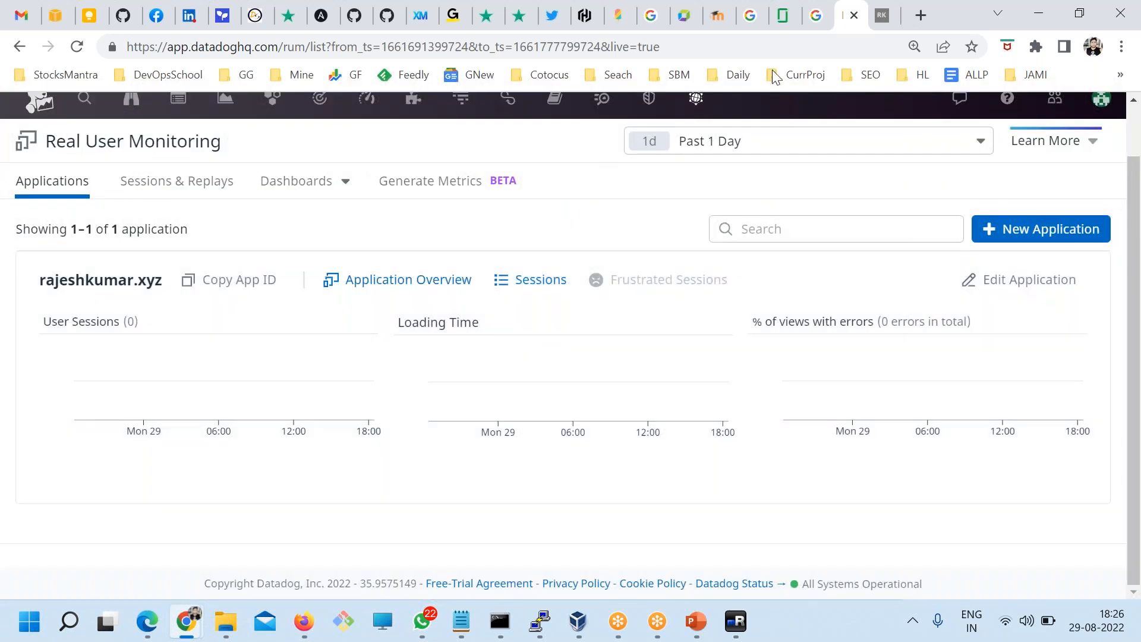
left_click(916, 265)
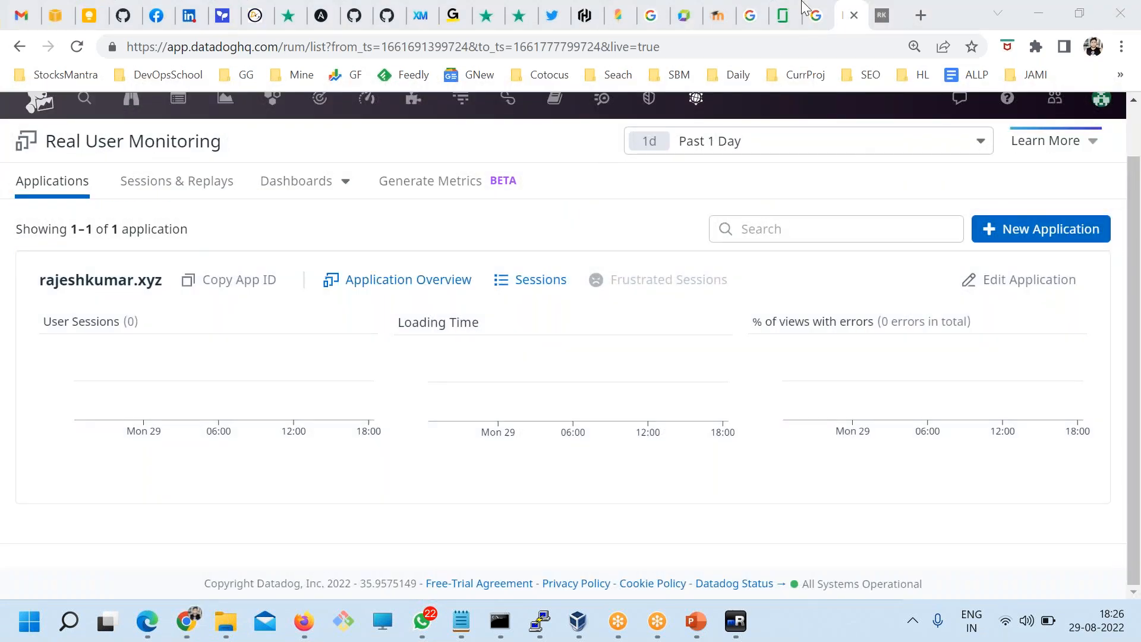
Step: Load the rajeshkumar.xyz home page in a new browser tab
left_click(928, 13)
type("rajeshkumar.xyz/calen")
key("BackSpace")
key("BackSpace")
key("BackSpace")
key("BackSpace")
key("BackSpace")
key("Return")
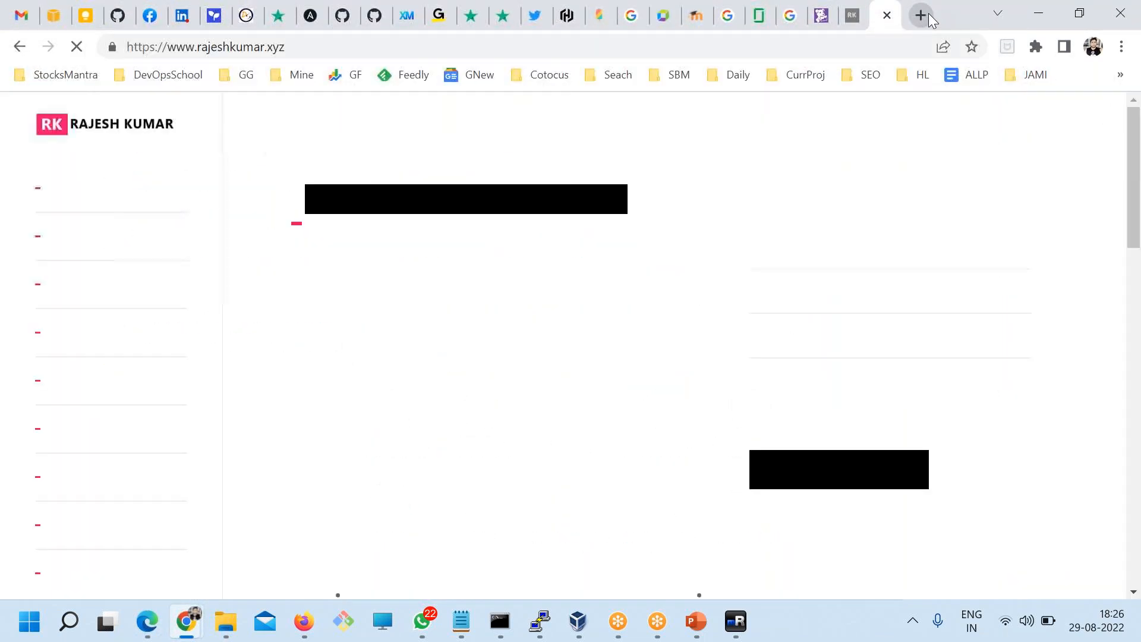
Step: Reload rajeshkumar.xyz four times, then go back to the Datadog RUM tab
scroll(739, 278, "down", 5)
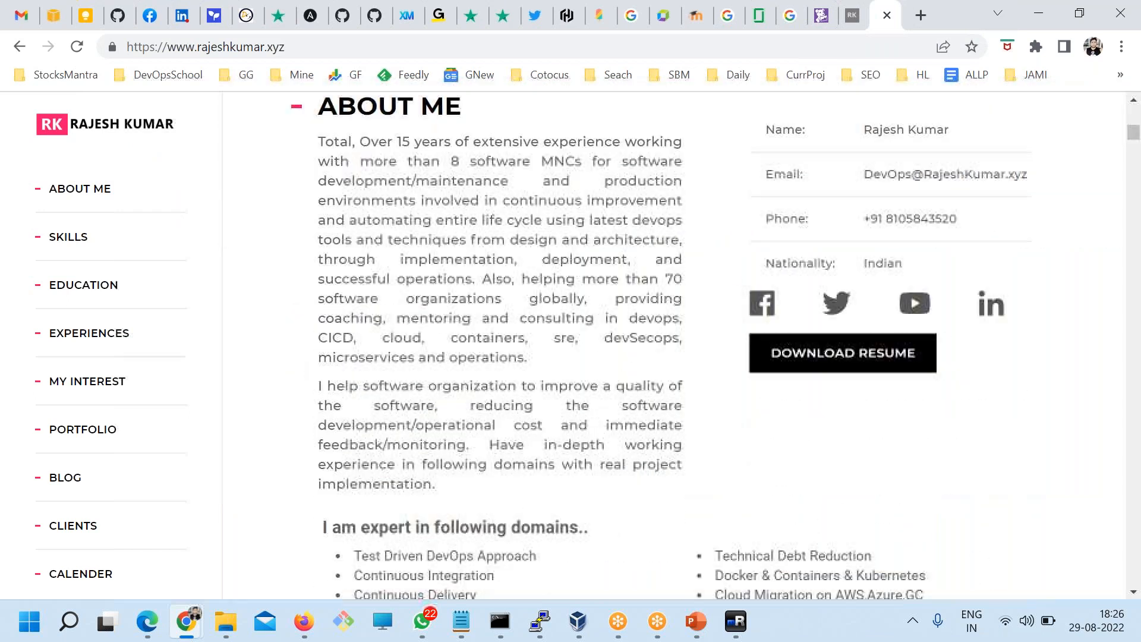
left_click(397, 46)
key("Return")
left_click(406, 49)
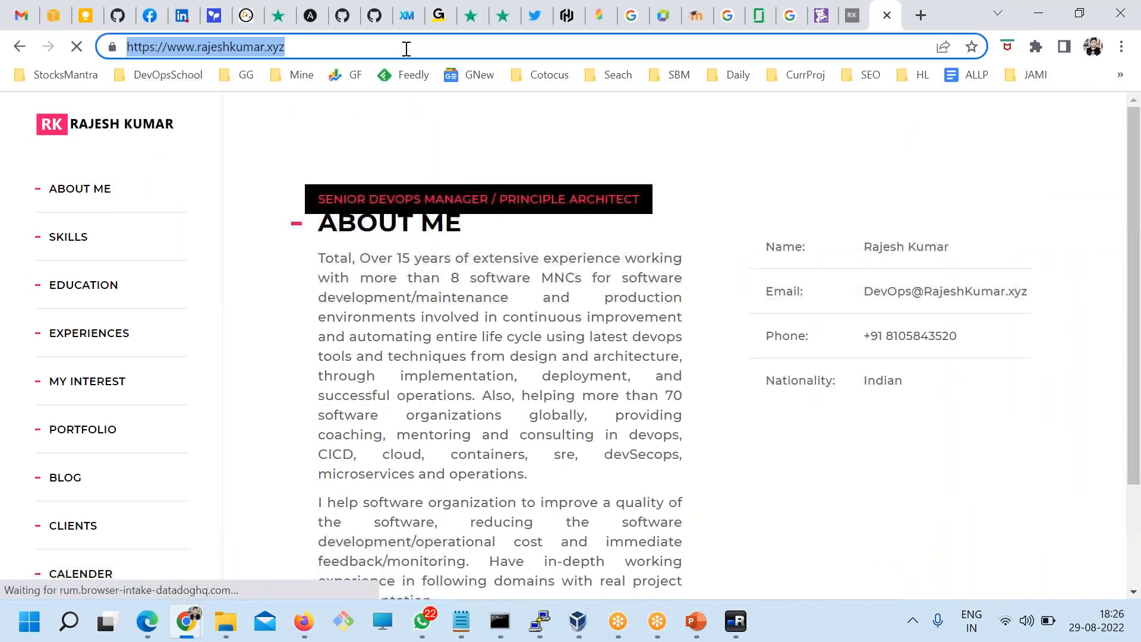
key("Return")
left_click(406, 50)
key("Return")
left_click(406, 50)
key("Return")
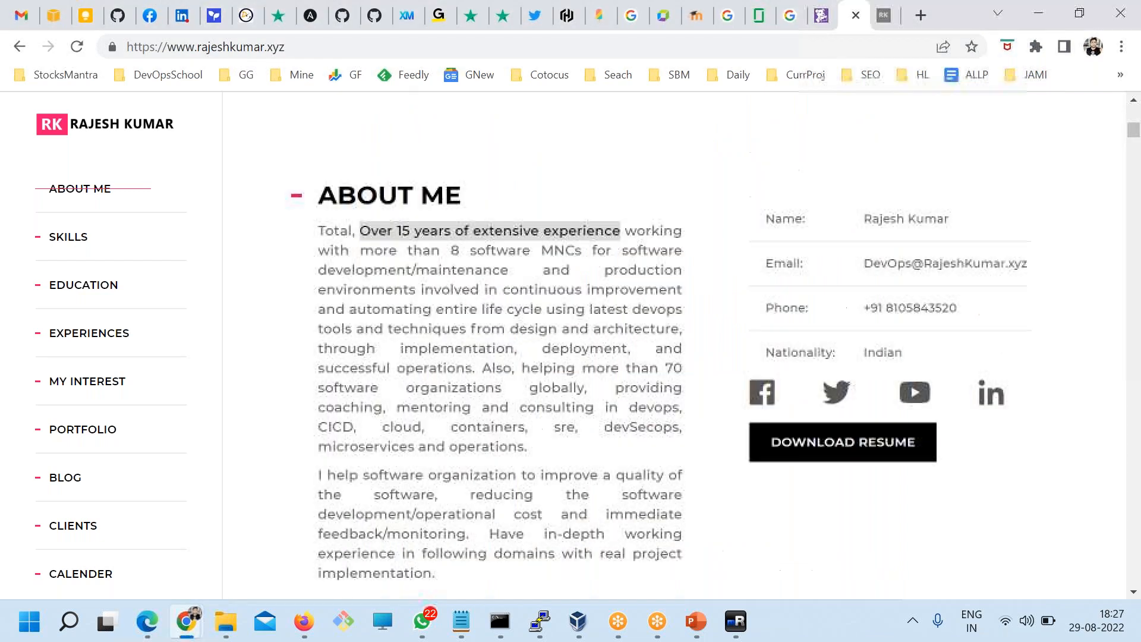
left_click(812, 15)
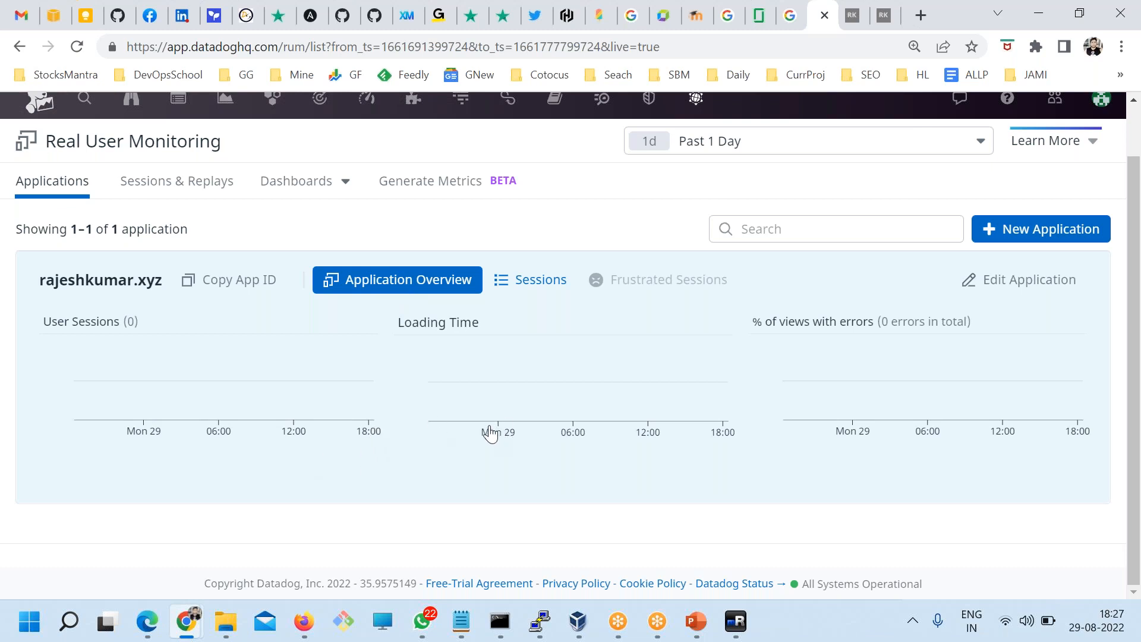
scroll(588, 348, "up", 1)
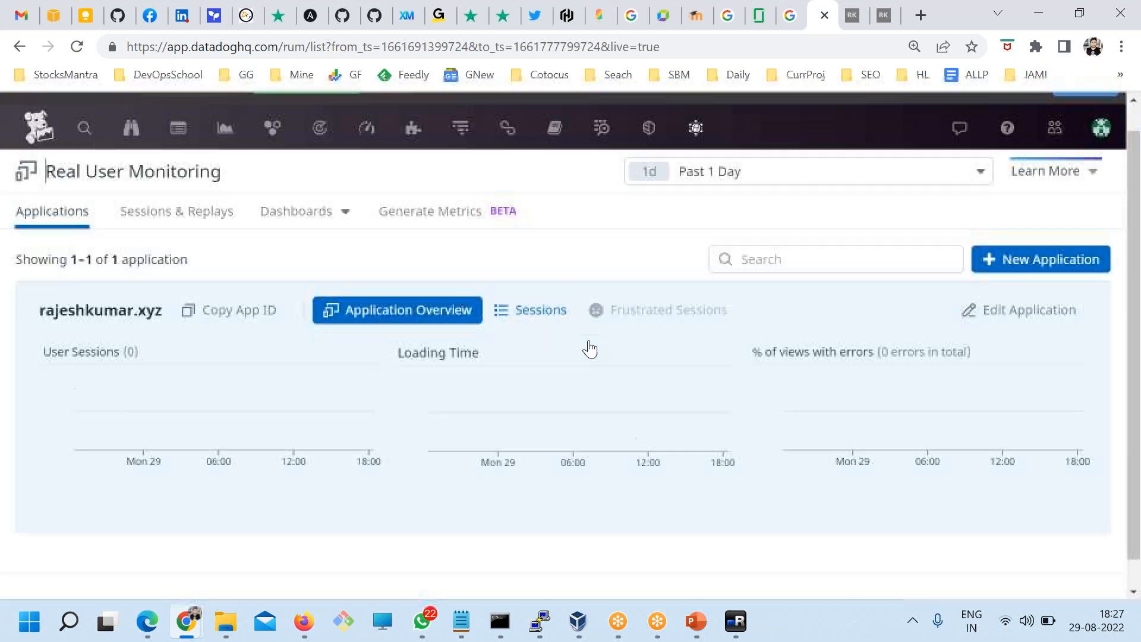
scroll(590, 349, "up", 1)
mouse_move(696, 156)
left_click(702, 237)
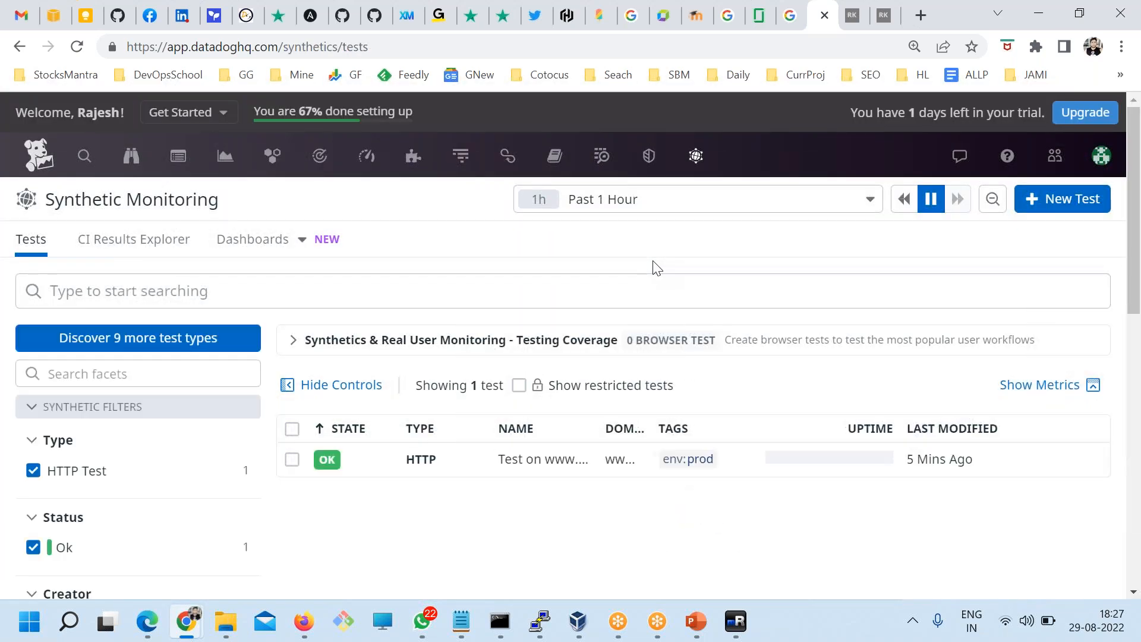
scroll(570, 416, "down", 3)
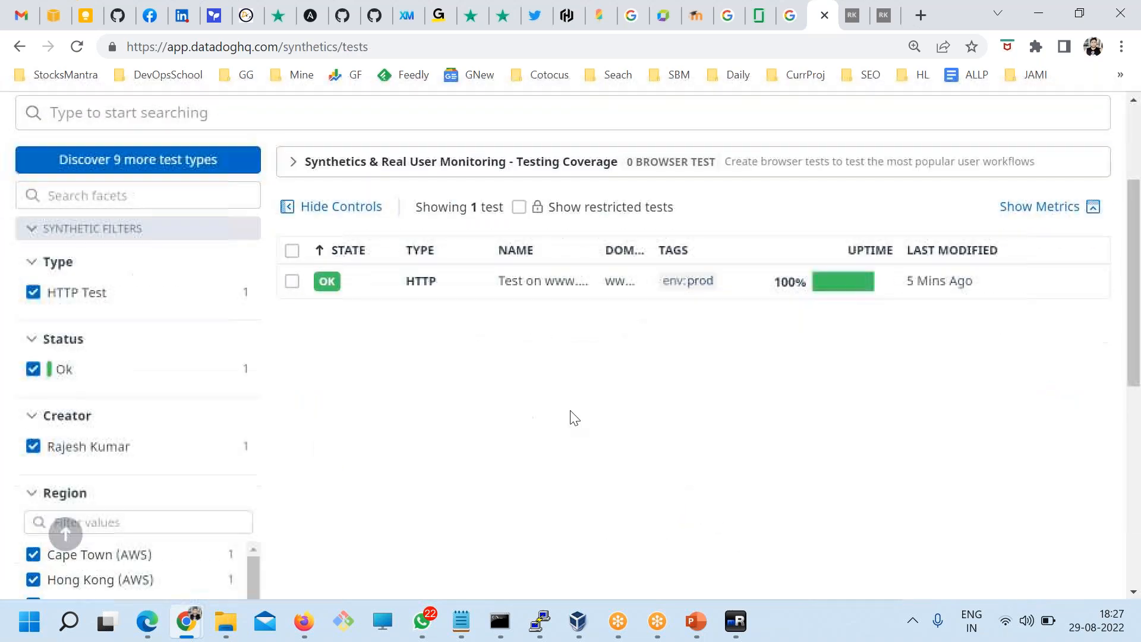
left_click(420, 288)
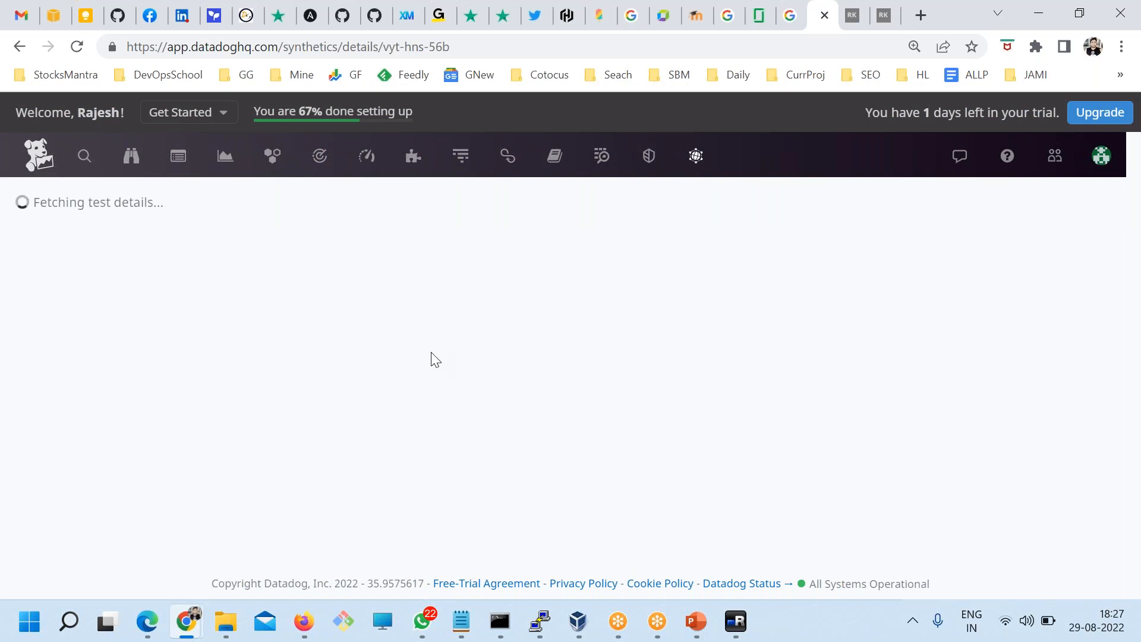
scroll(433, 356, "down", 12)
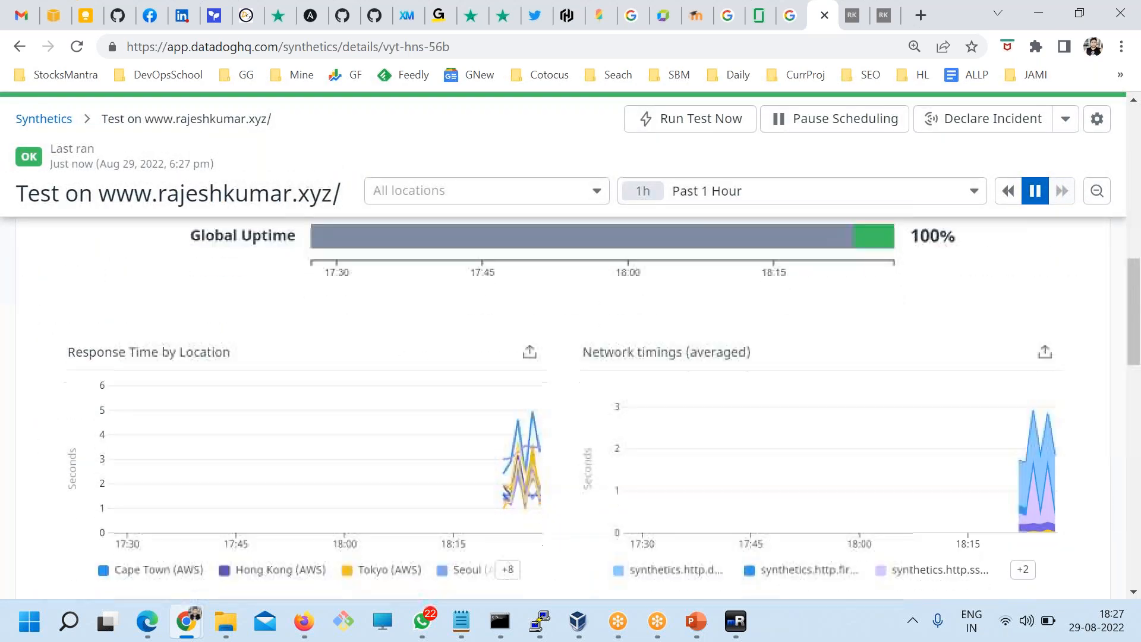
scroll(509, 331, "down", 3)
scroll(503, 326, "up", 5)
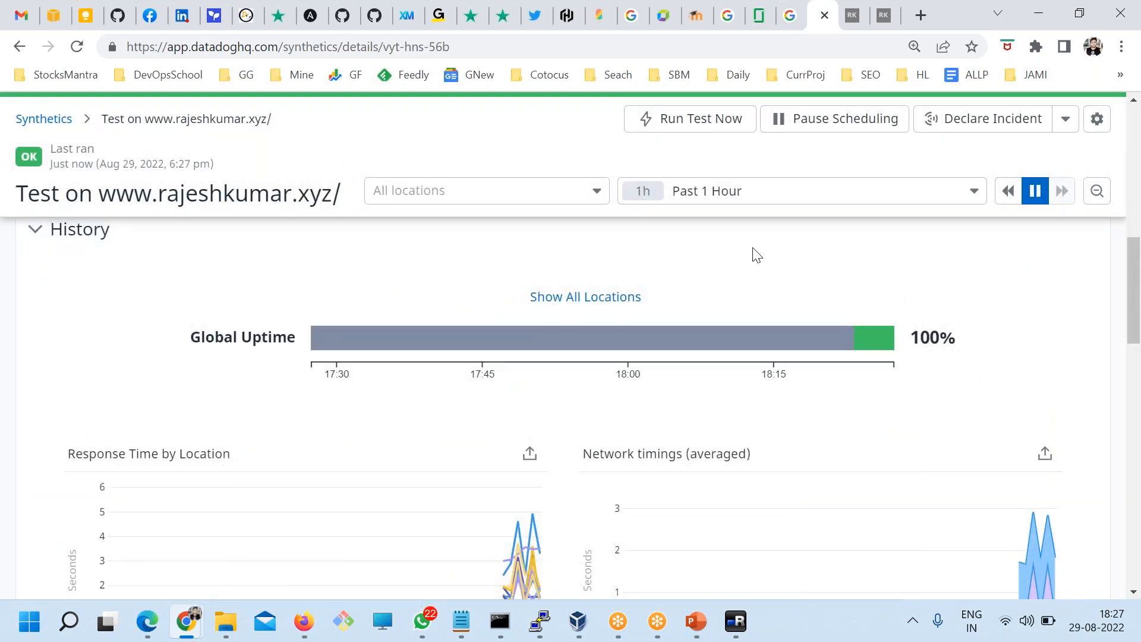
Step: Limit the test's results to the Past 15 Minutes
left_click(700, 197)
left_click(704, 227)
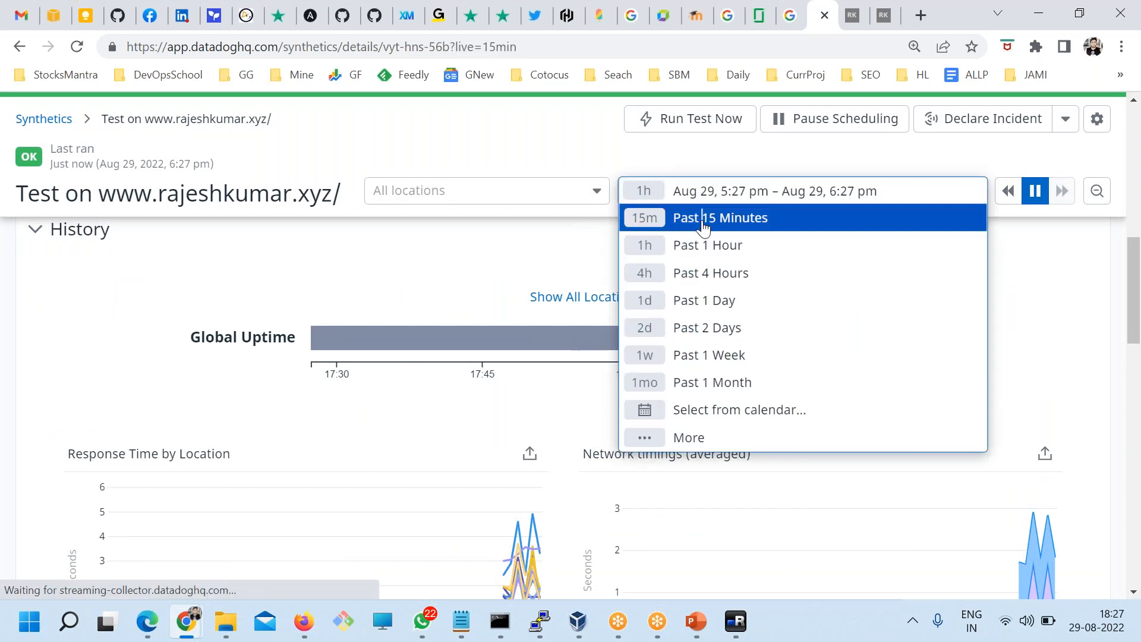
scroll(422, 372, "down", 3)
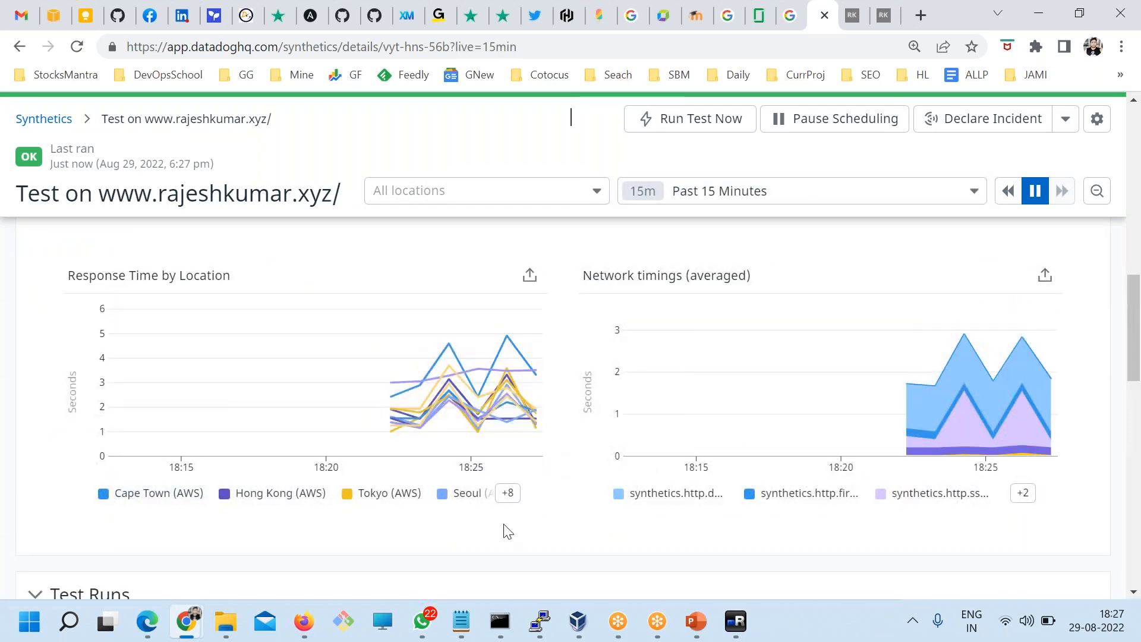
mouse_move(130, 499)
Step: Filter Test Runs to Passed, confirm Failed is empty, then show the 72 passed runs again
left_click_drag(586, 277, 642, 277)
scroll(558, 408, "down", 5)
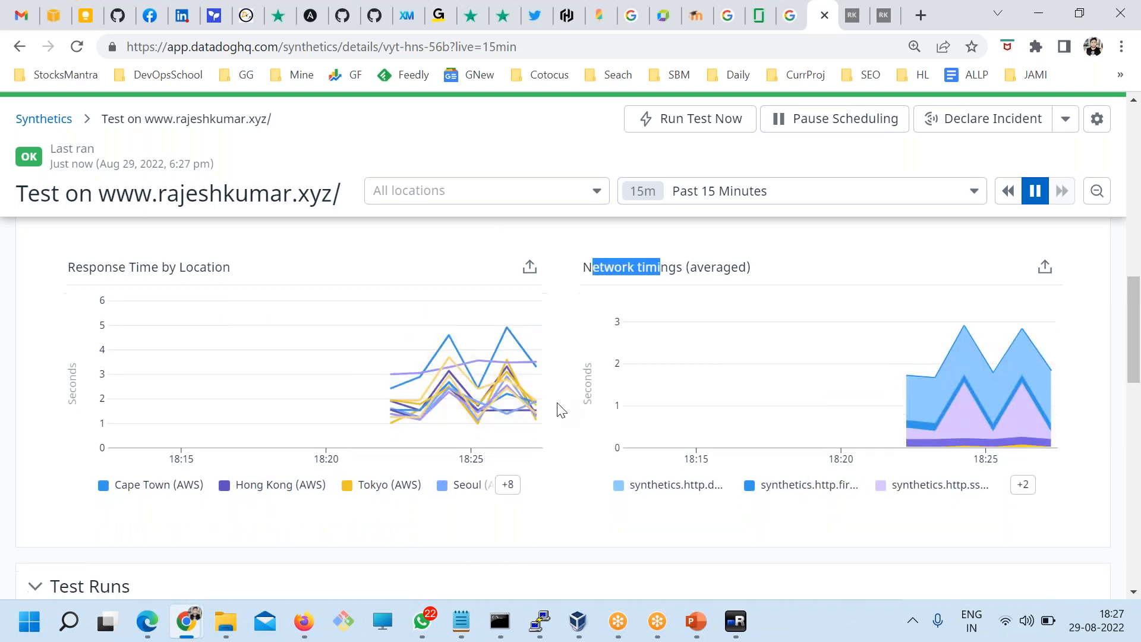
scroll(249, 454, "down", 4)
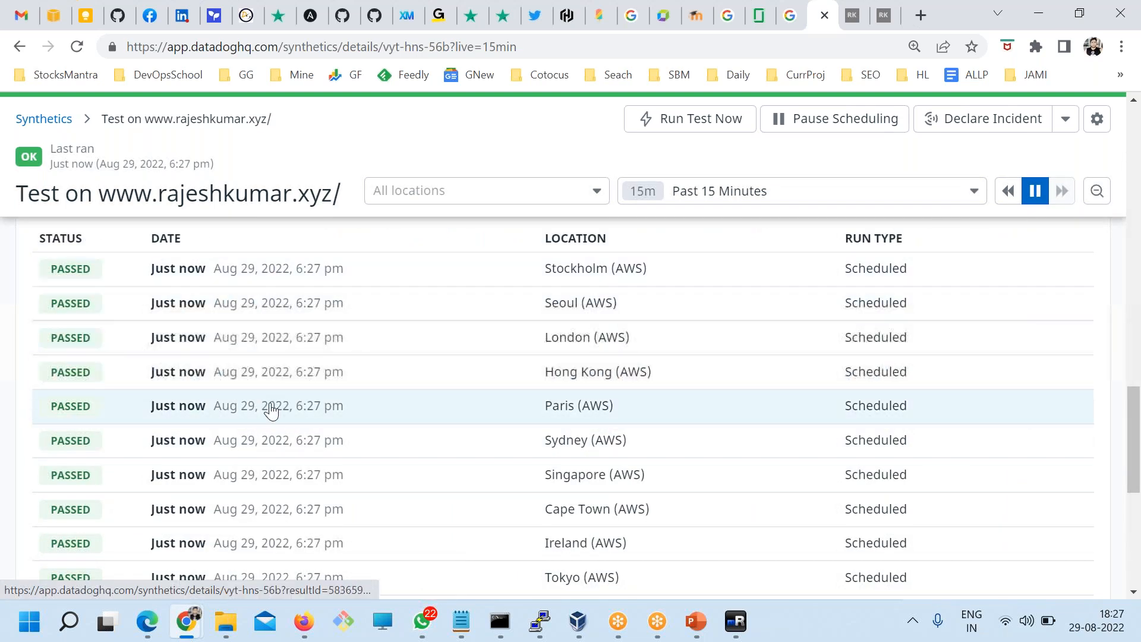
scroll(272, 408, "up", 6)
scroll(242, 530, "down", 3)
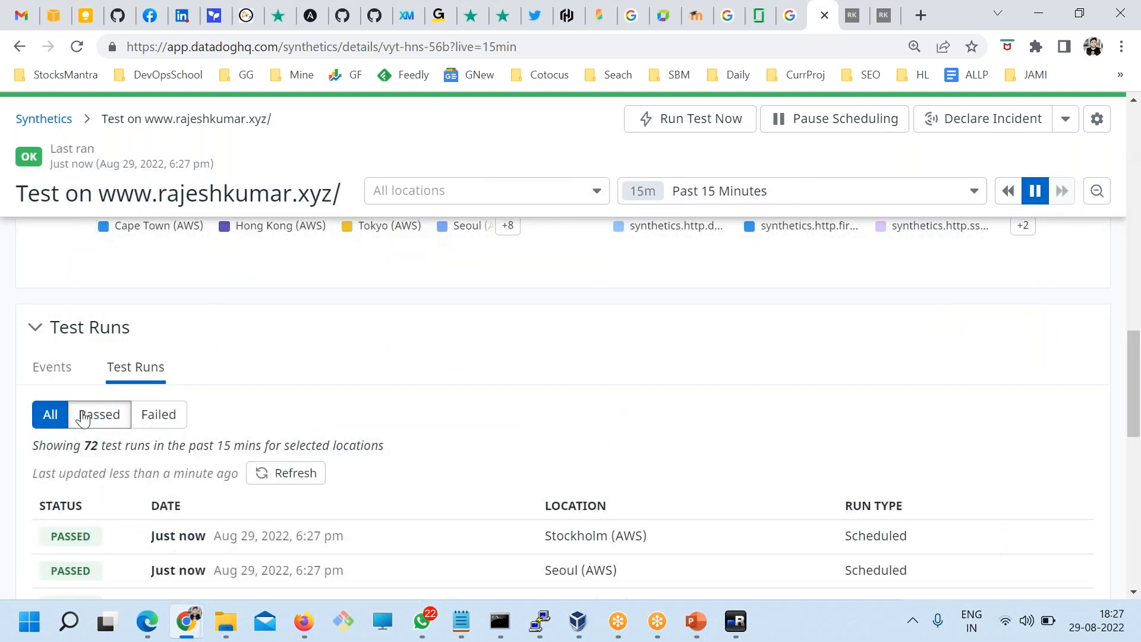
left_click(89, 415)
left_click(161, 417)
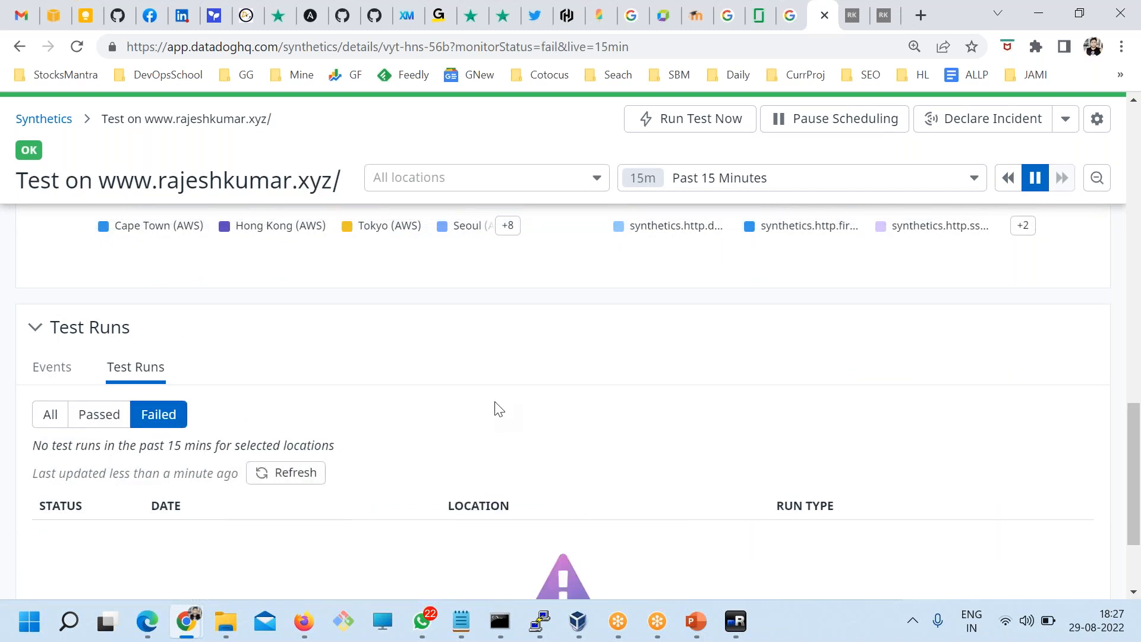
scroll(496, 409, "down", 3)
scroll(472, 398, "up", 3)
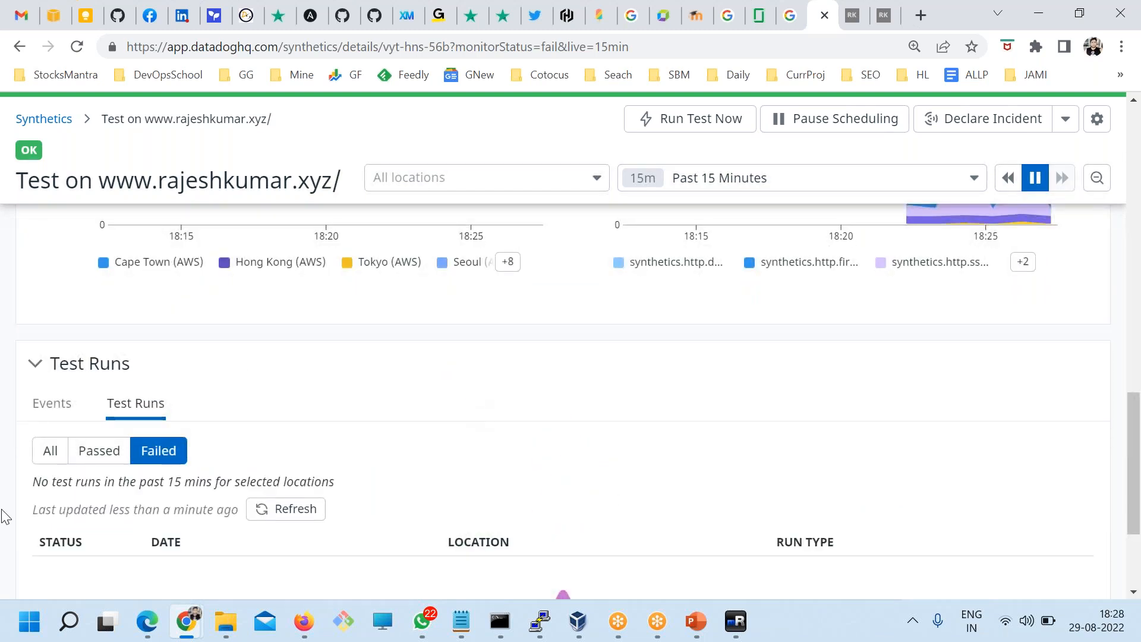
left_click(103, 452)
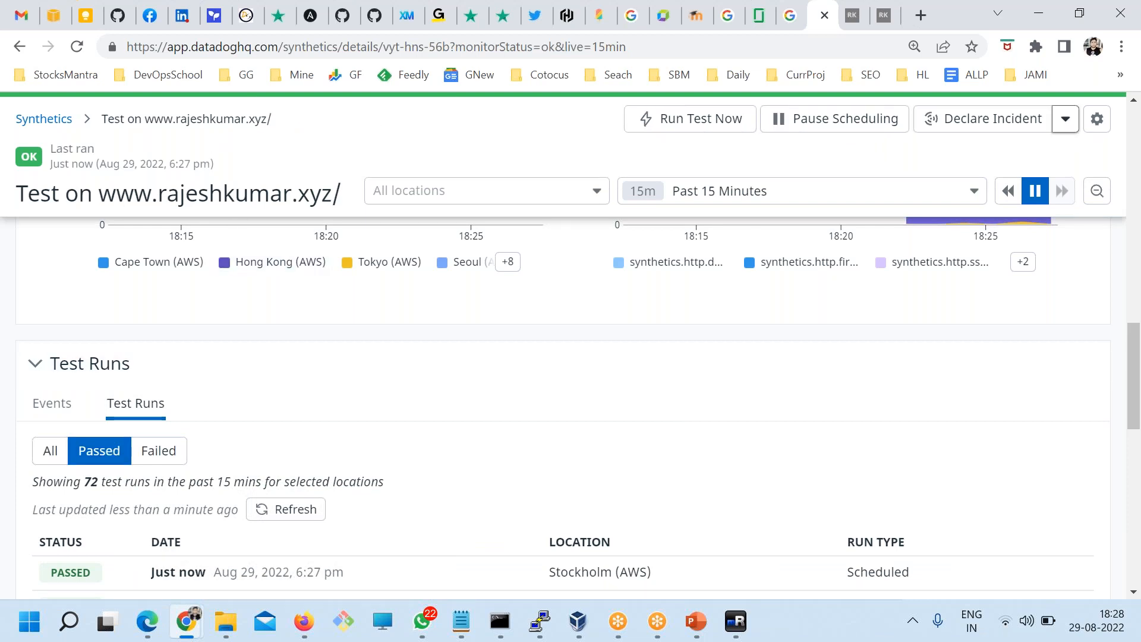
left_click(1096, 119)
Step: Edit the body assertion from 'Over 15 years' to 'Over 16 years of extensive experience' and save
left_click(1008, 156)
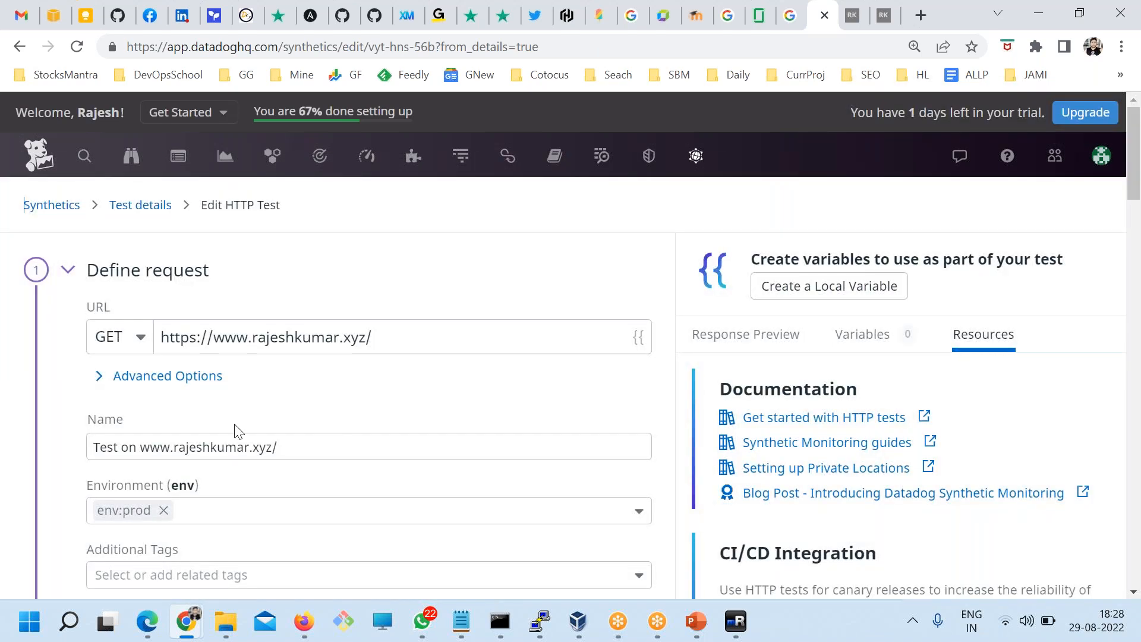
scroll(231, 432, "down", 6)
scroll(217, 427, "down", 3)
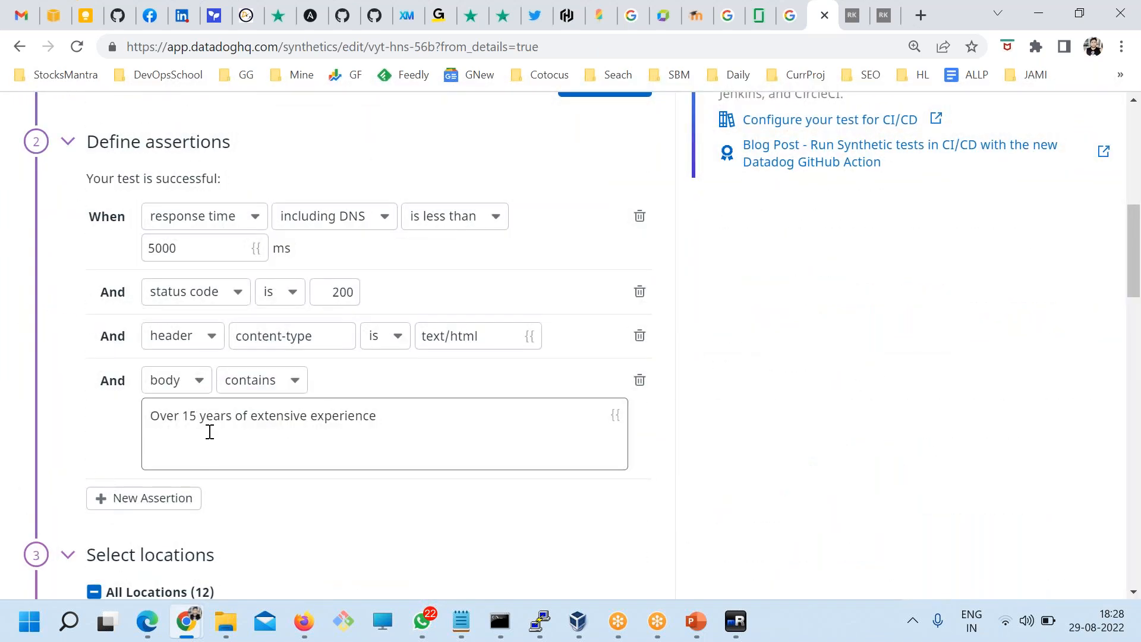
double_click(163, 415)
left_click(196, 415)
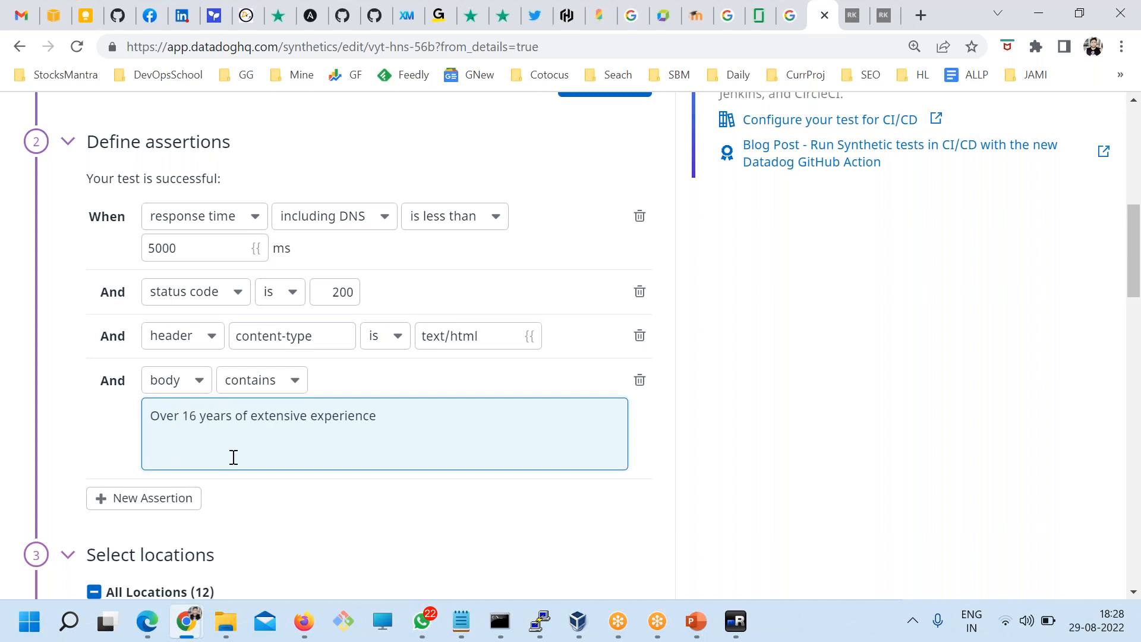
scroll(233, 457, "down", 20)
left_click(612, 527)
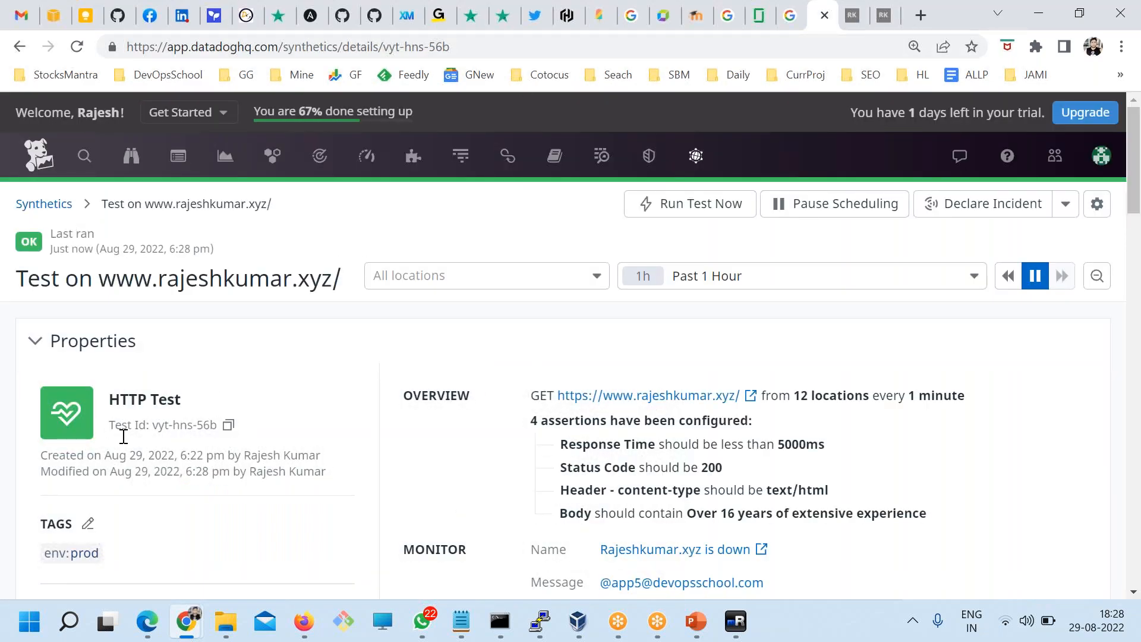
Step: Go to the RUM Applications list and set its time range to Past 5 Minutes
left_click(53, 205)
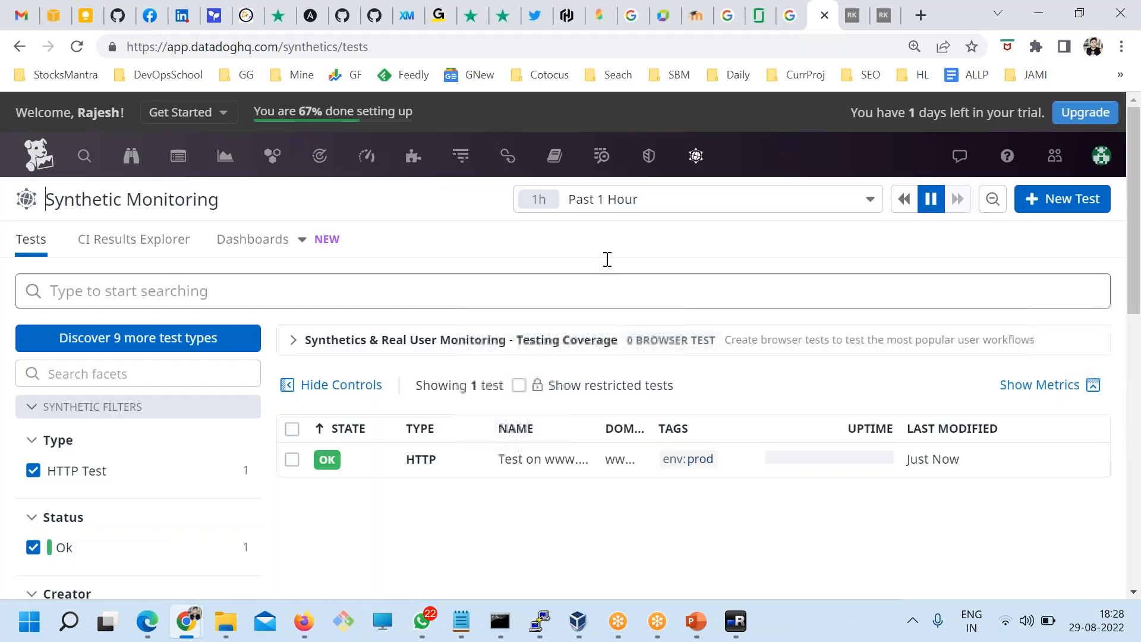
mouse_move(684, 169)
left_click(705, 382)
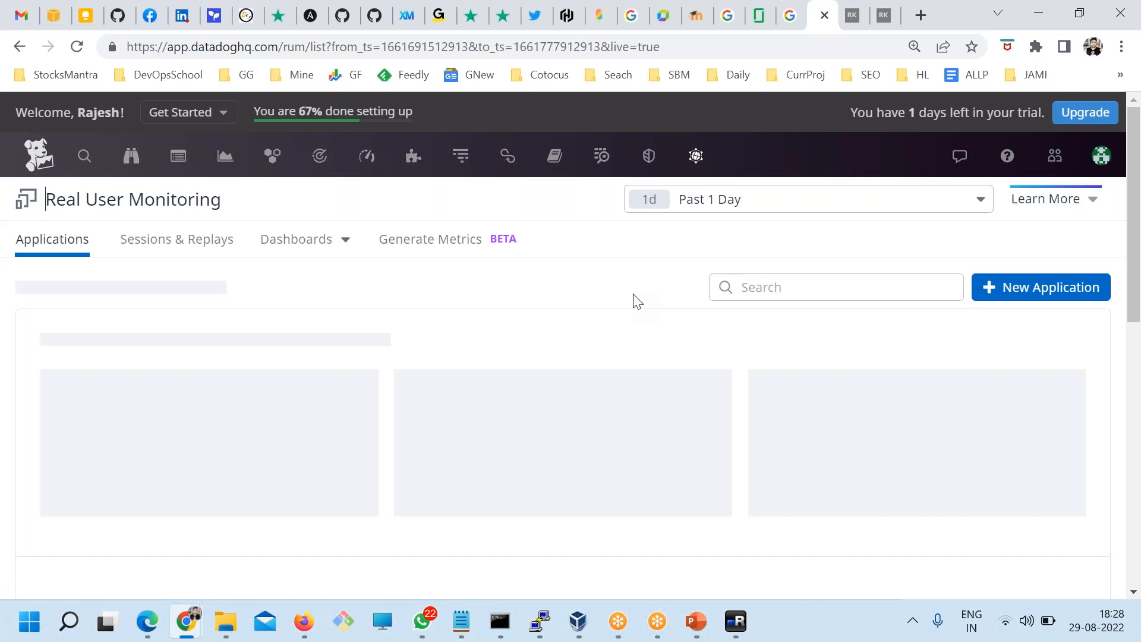
scroll(660, 275, "down", 1)
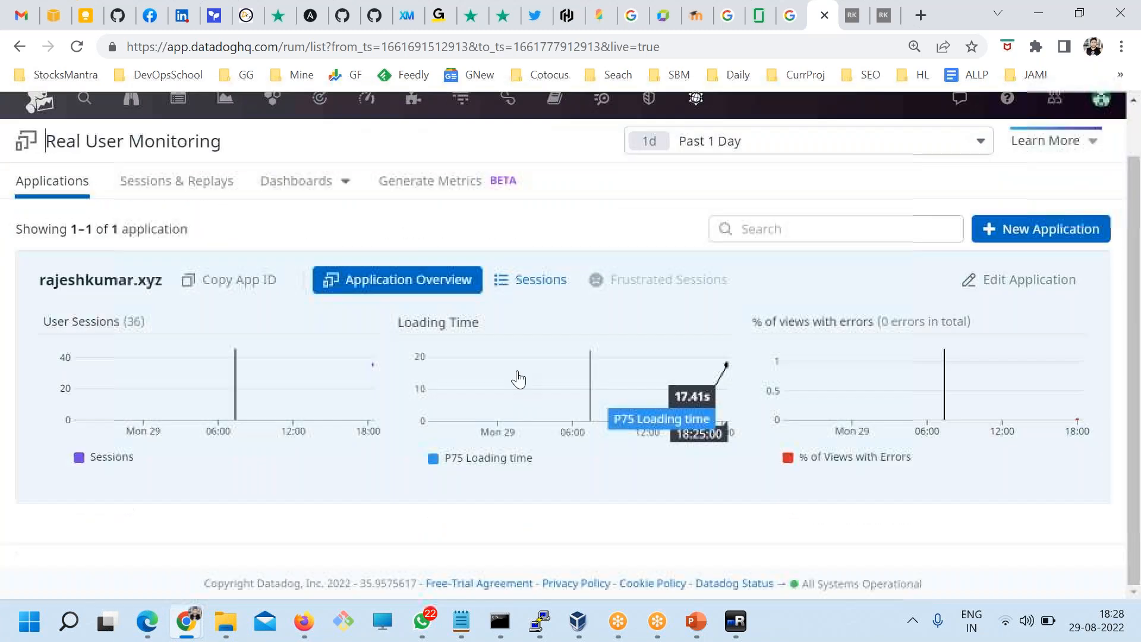
left_click(743, 141)
left_click(722, 166)
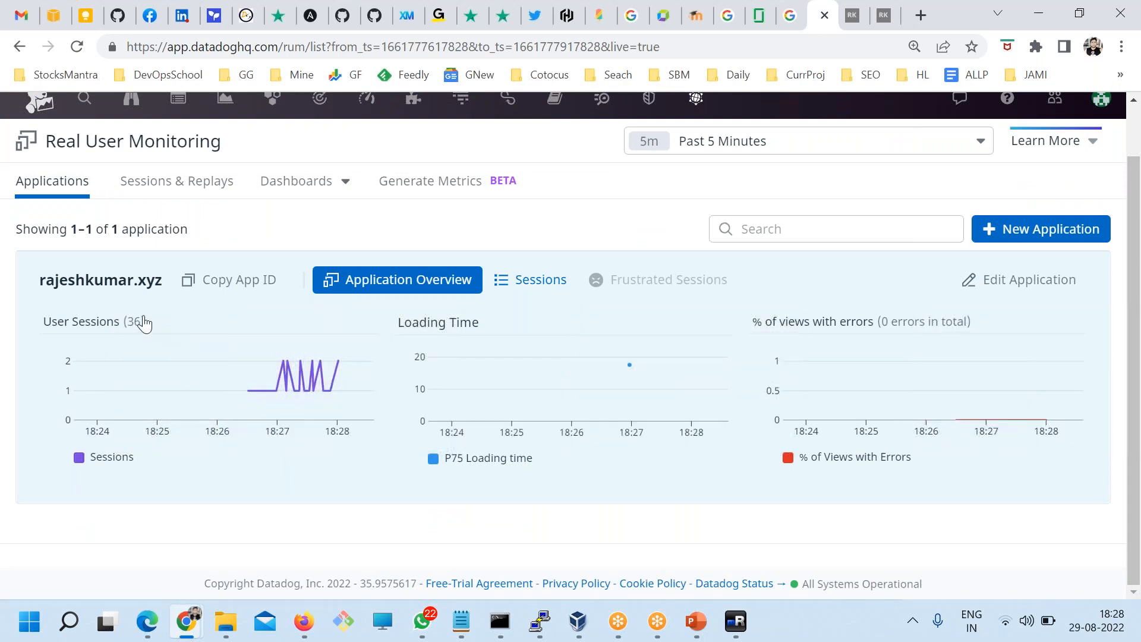
Step: Review the User Sessions (36), Loading Time and views-with-errors charts for rajeshkumar.xyz
left_click_drag(135, 325, 120, 326)
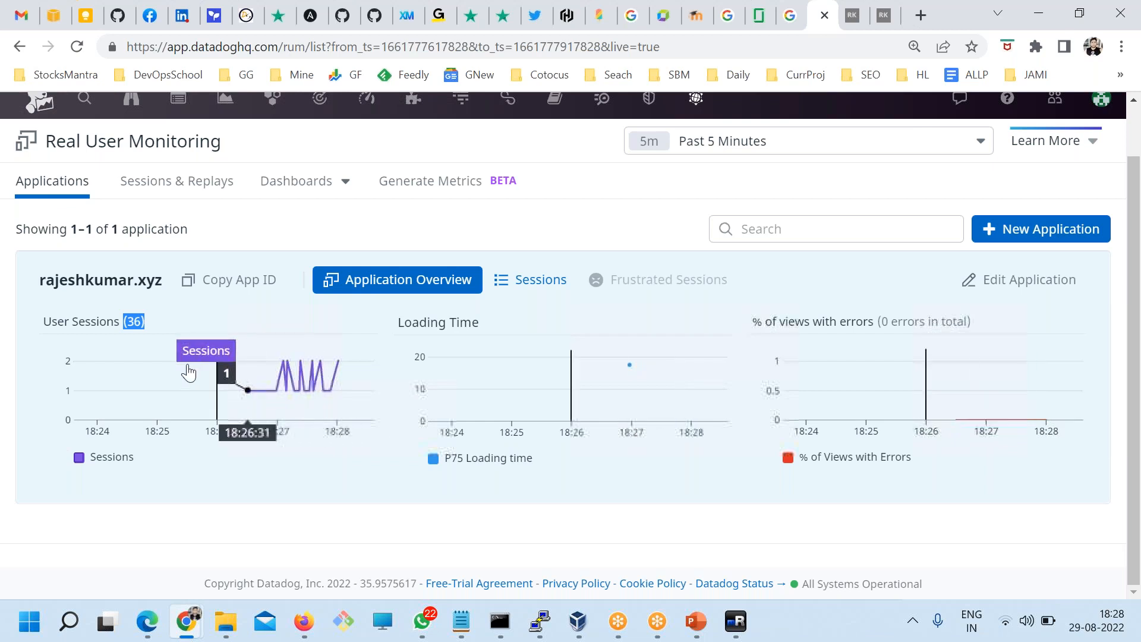
left_click_drag(52, 320, 152, 326)
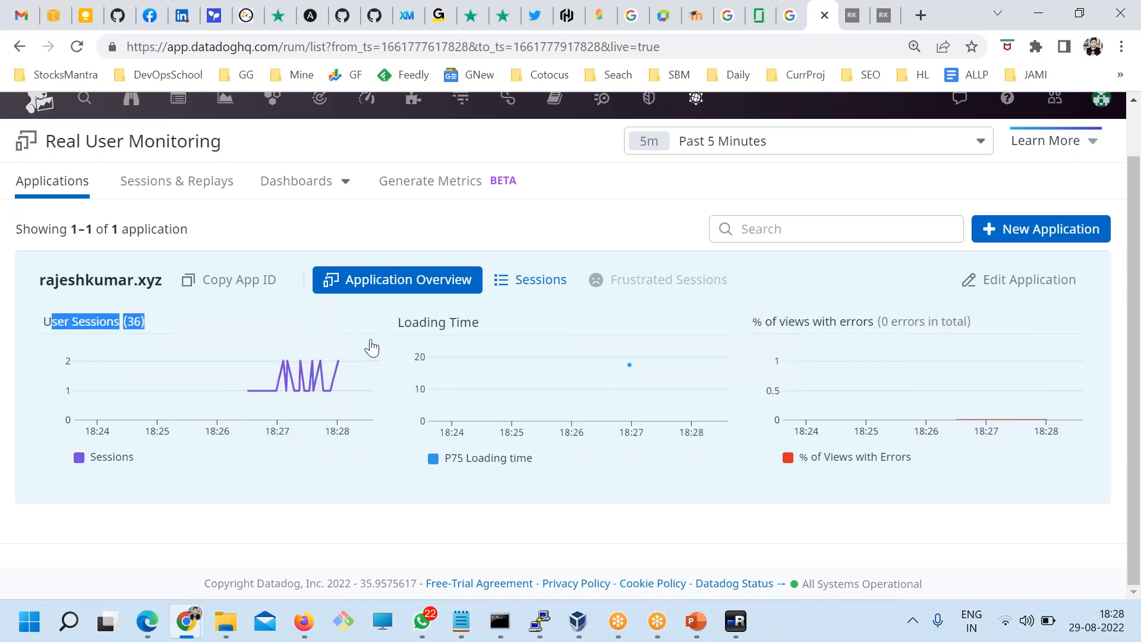
left_click_drag(483, 334, 396, 336)
left_click_drag(759, 331, 885, 330)
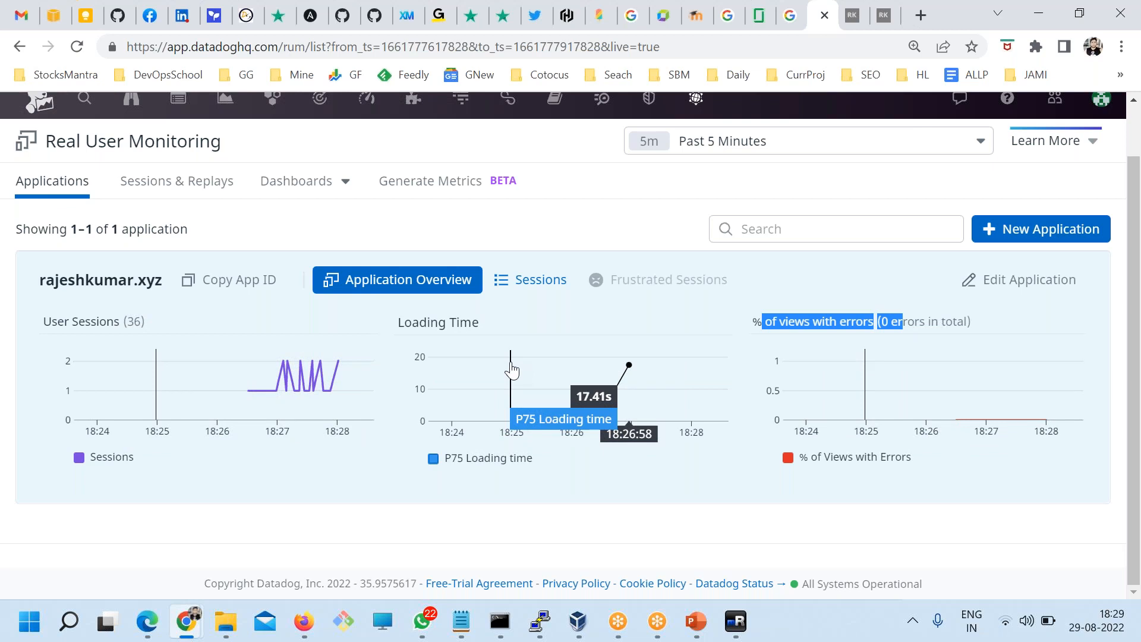
scroll(708, 400, "up", 1)
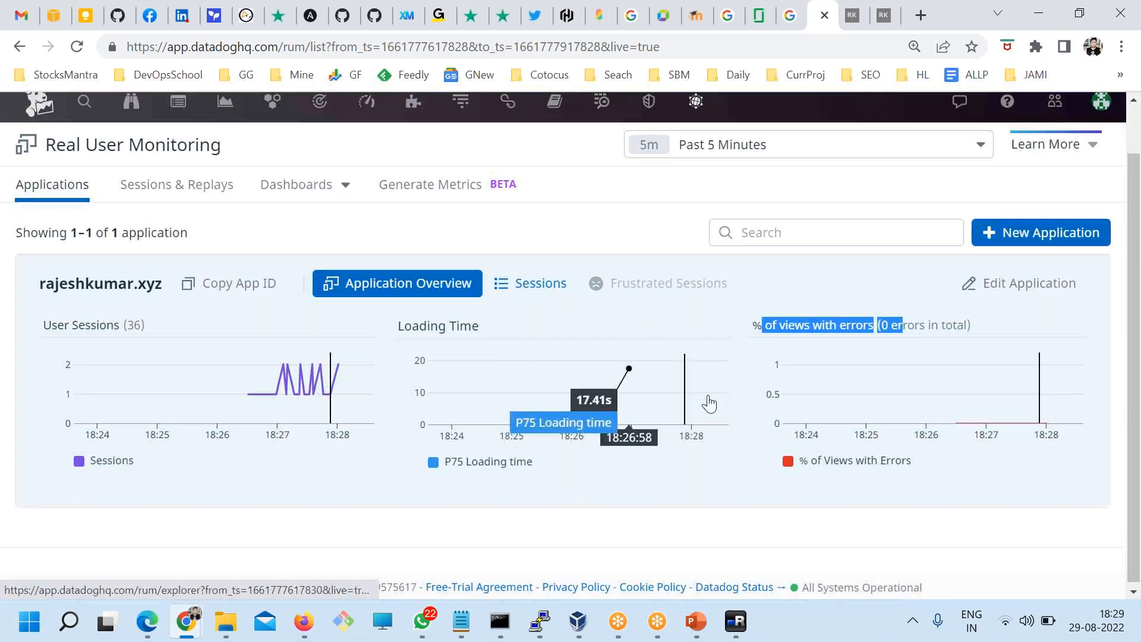
mouse_move(696, 155)
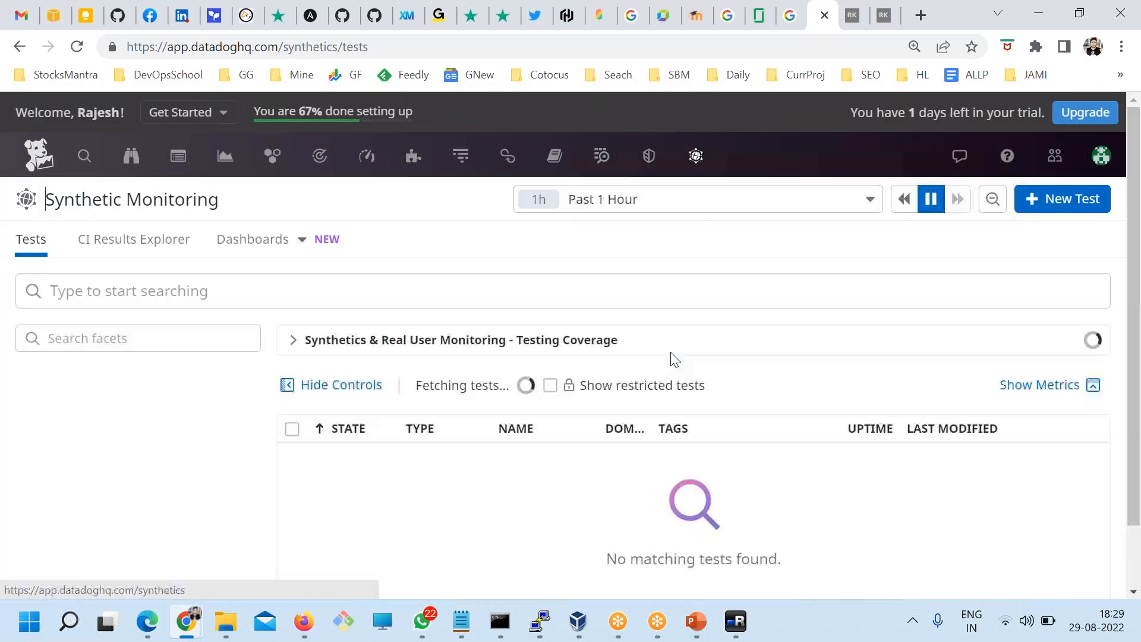
Step: Open the rajeshkumar.xyz HTTP test's details page
scroll(528, 389, "down", 4)
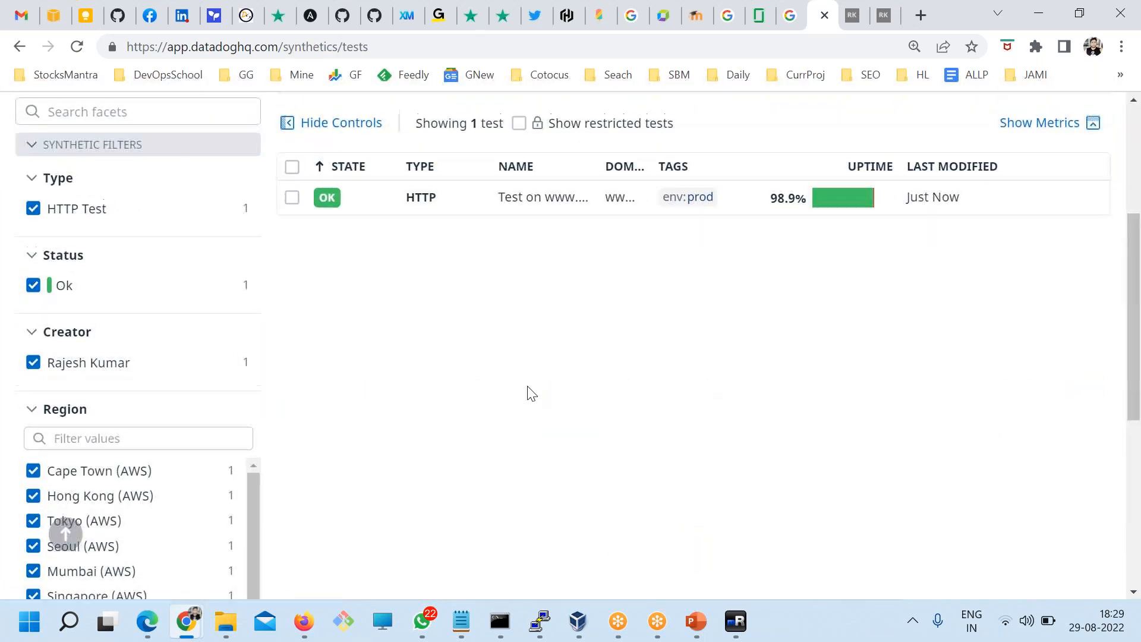
scroll(400, 382, "up", 3)
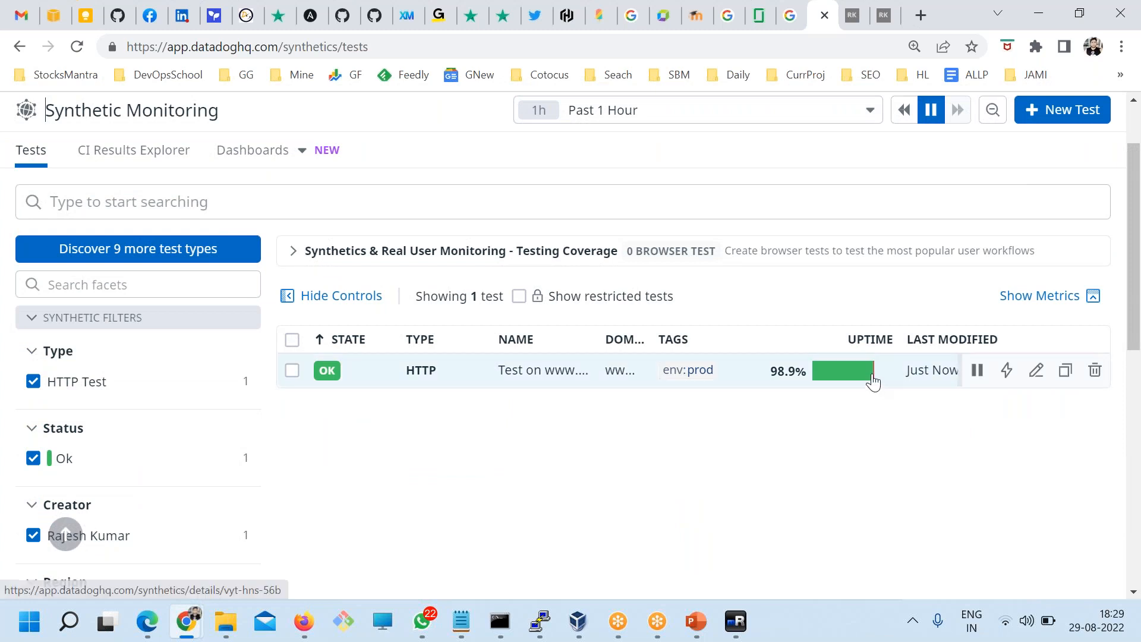
left_click(427, 379)
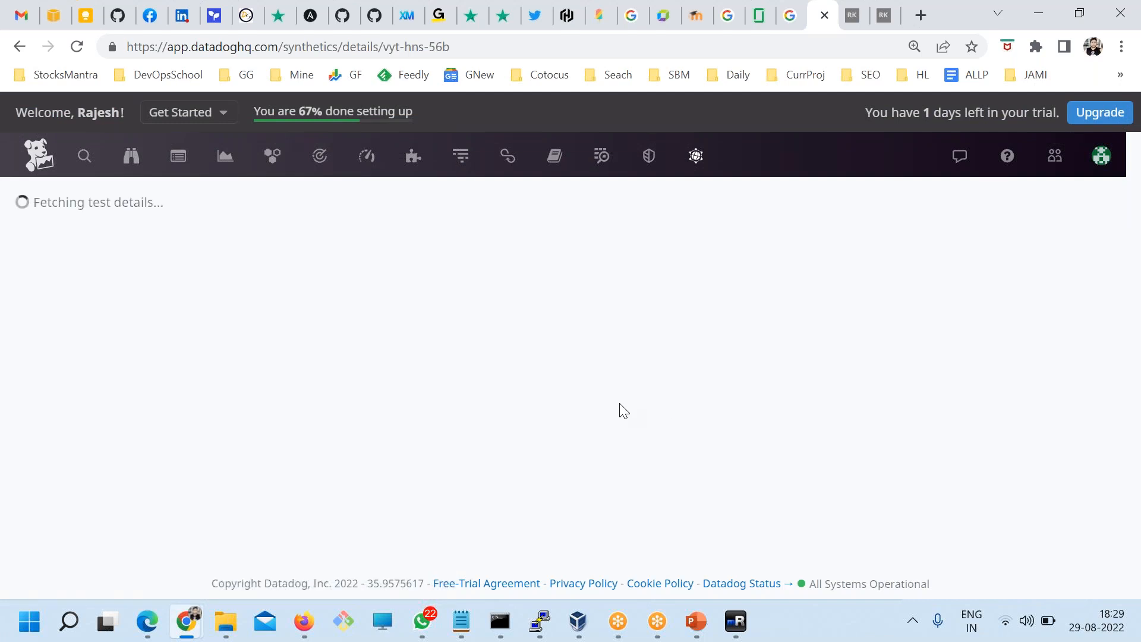
scroll(564, 385, "down", 8)
scroll(528, 387, "up", 5)
left_click_drag(120, 301, 297, 347)
scroll(308, 352, "down", 10)
scroll(476, 413, "up", 1)
scroll(939, 326, "down", 3)
scroll(938, 309, "up", 2)
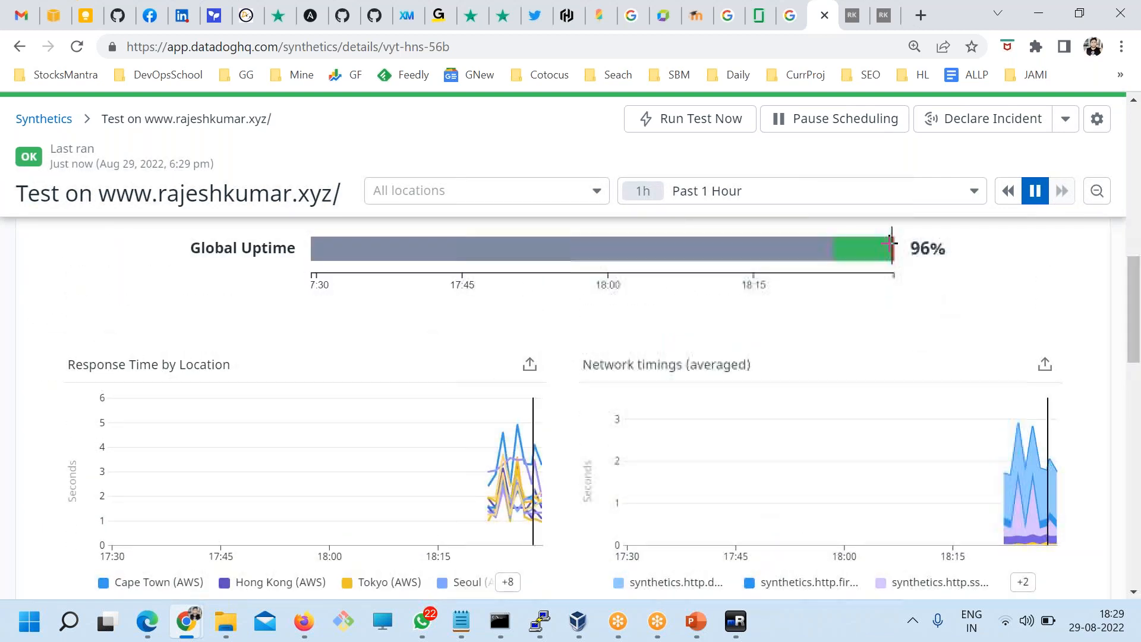
scroll(874, 247, "down", 1)
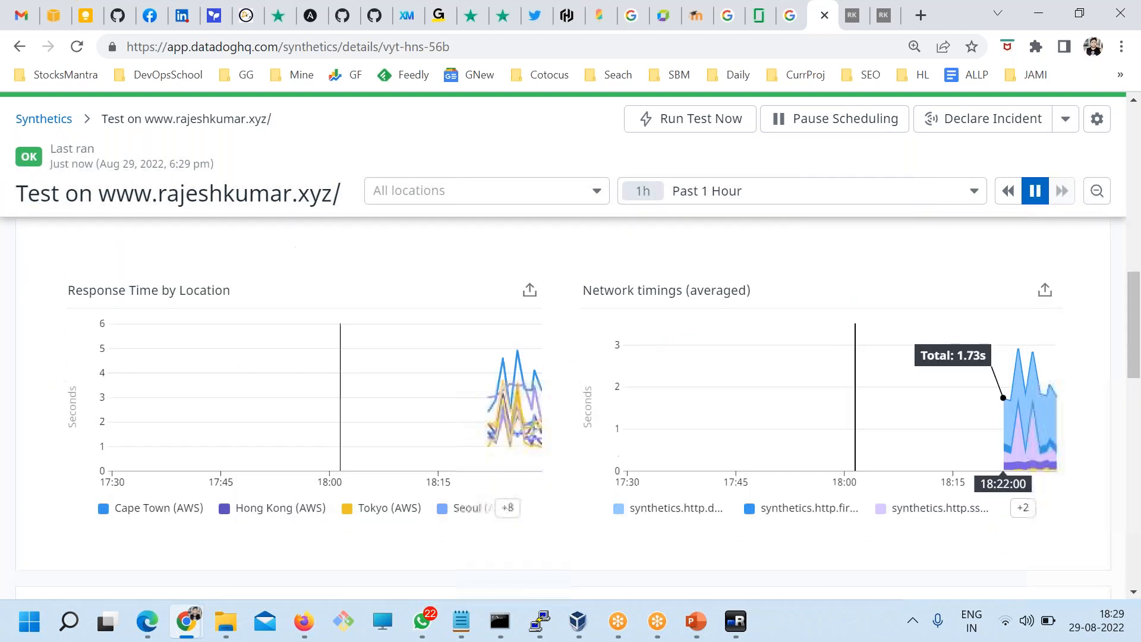
scroll(570, 392, "down", 6)
scroll(71, 291, "down", 2)
scroll(466, 441, "up", 6)
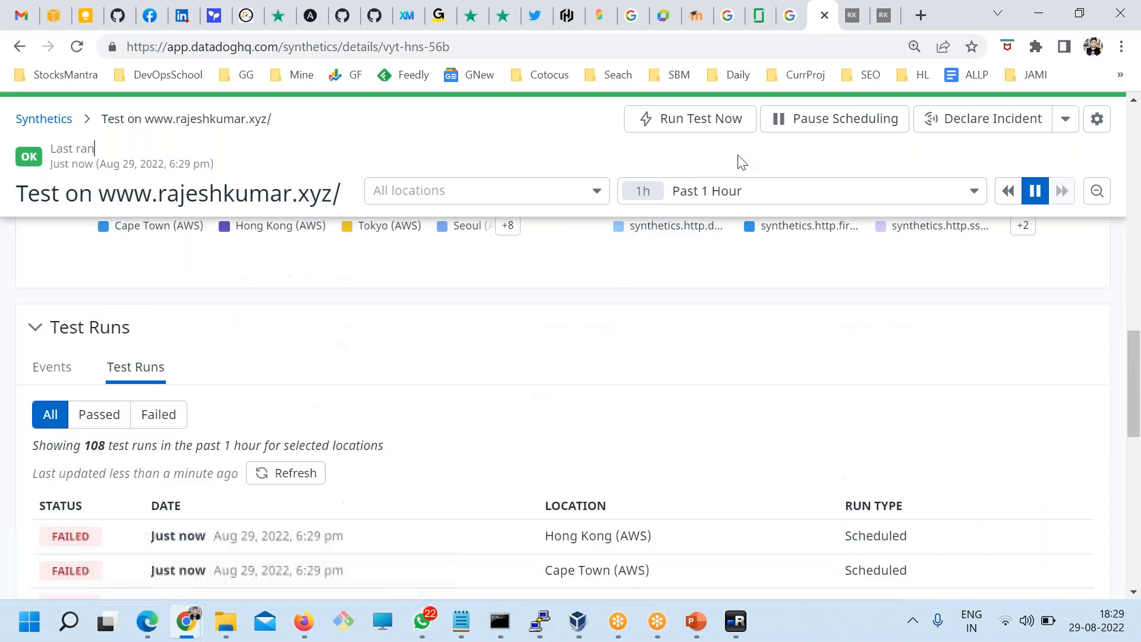
Step: Set the test's time range to Past 15 Minutes
left_click(738, 185)
left_click(722, 216)
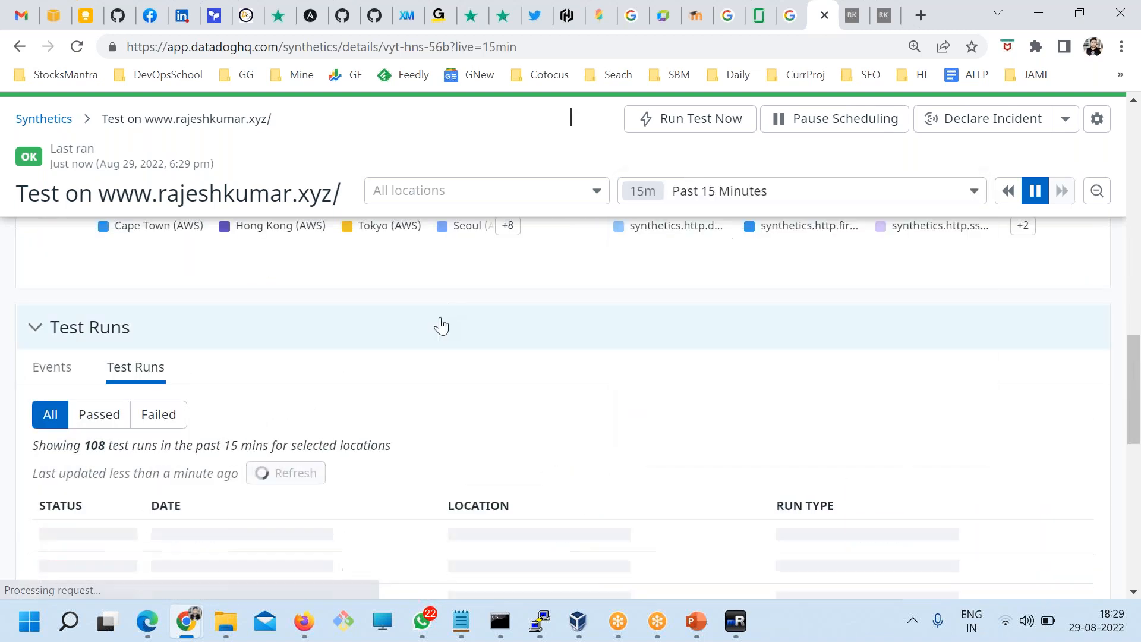
scroll(437, 325, "down", 8)
scroll(300, 390, "down", 3)
scroll(300, 394, "down", 3)
scroll(300, 395, "up", 10)
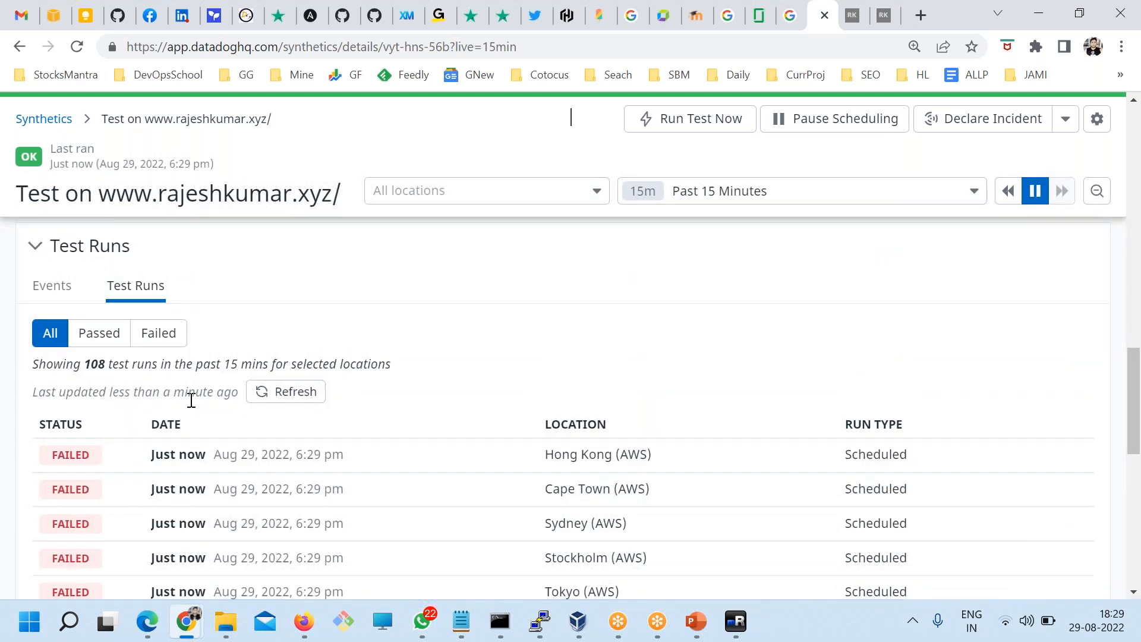
scroll(223, 425, "up", 15)
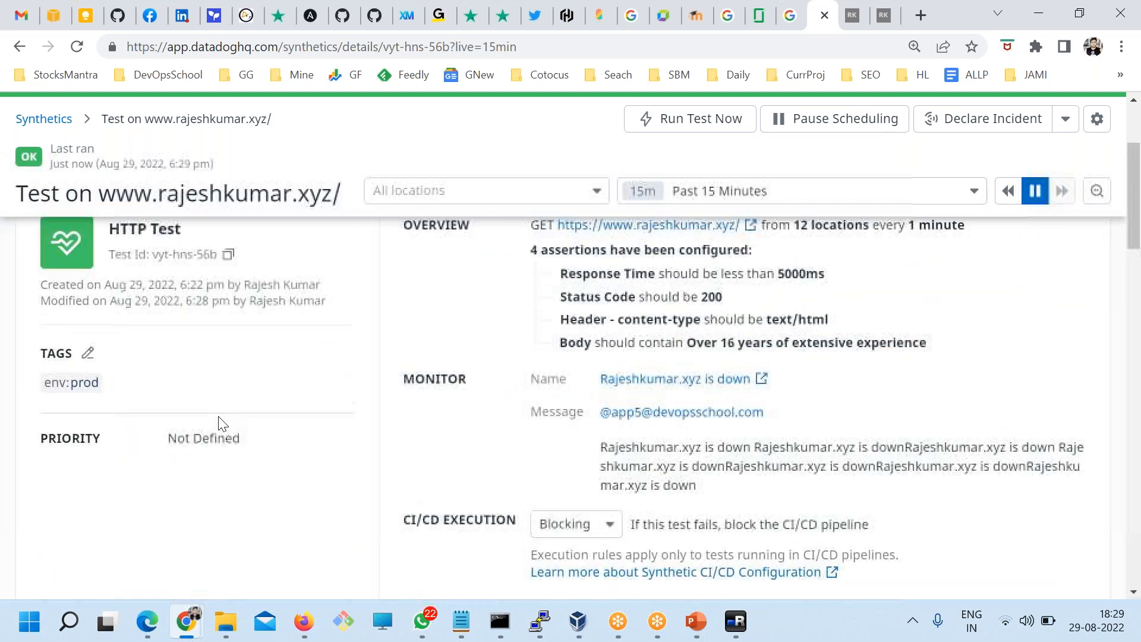
scroll(223, 425, "up", 3)
Step: Filter Test Runs to show only the 24 failed runs
left_click_drag(291, 278, 179, 278)
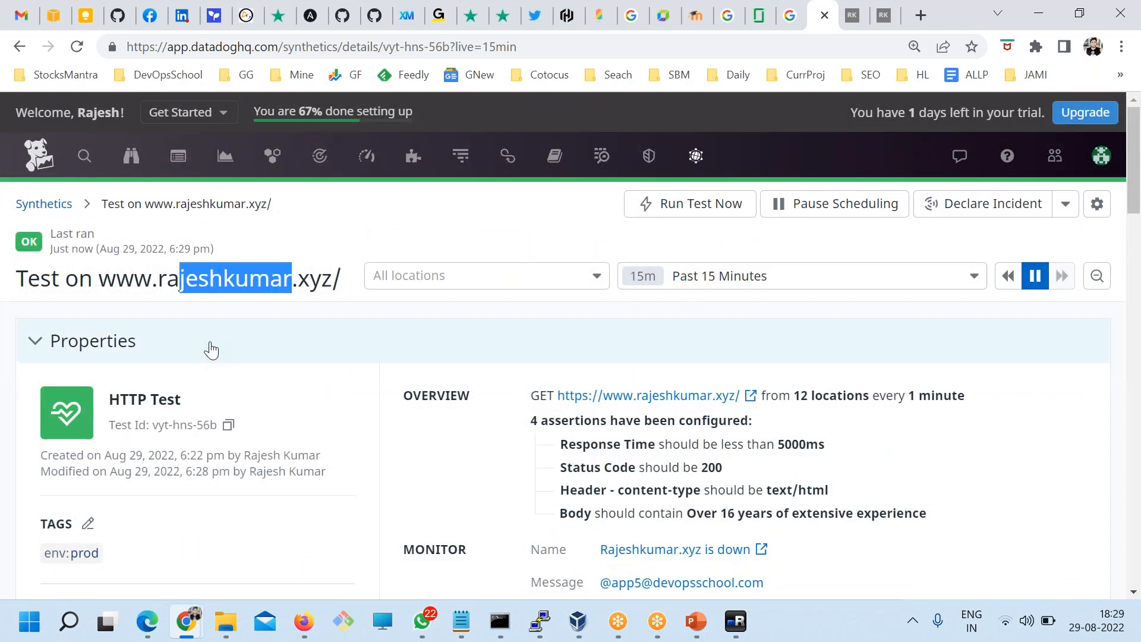
scroll(226, 427, "down", 5)
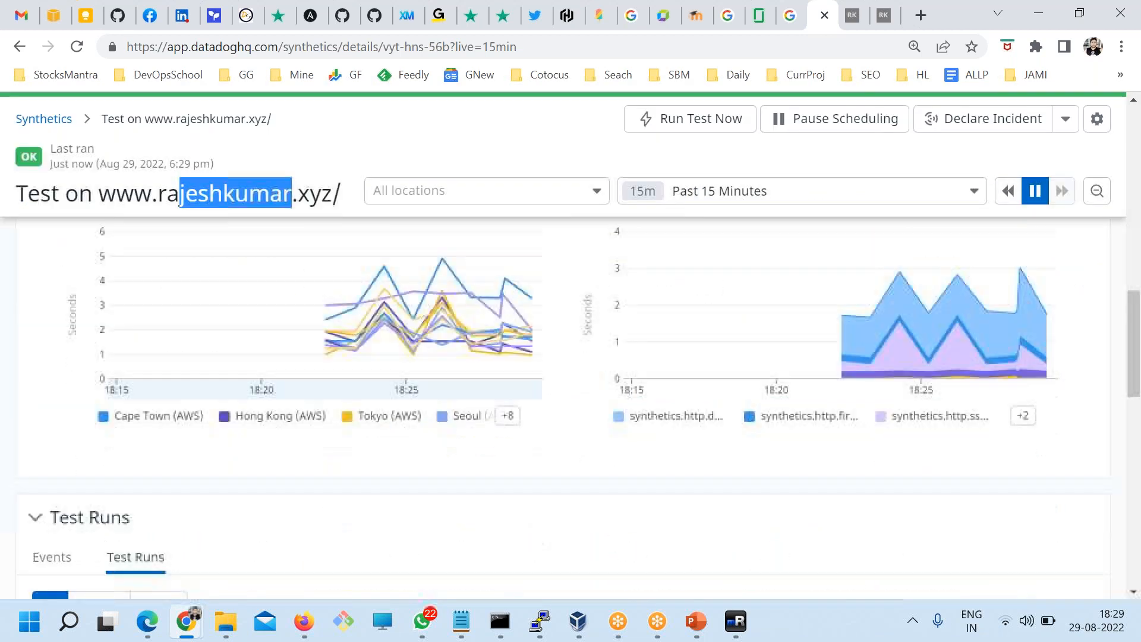
scroll(211, 441, "down", 6)
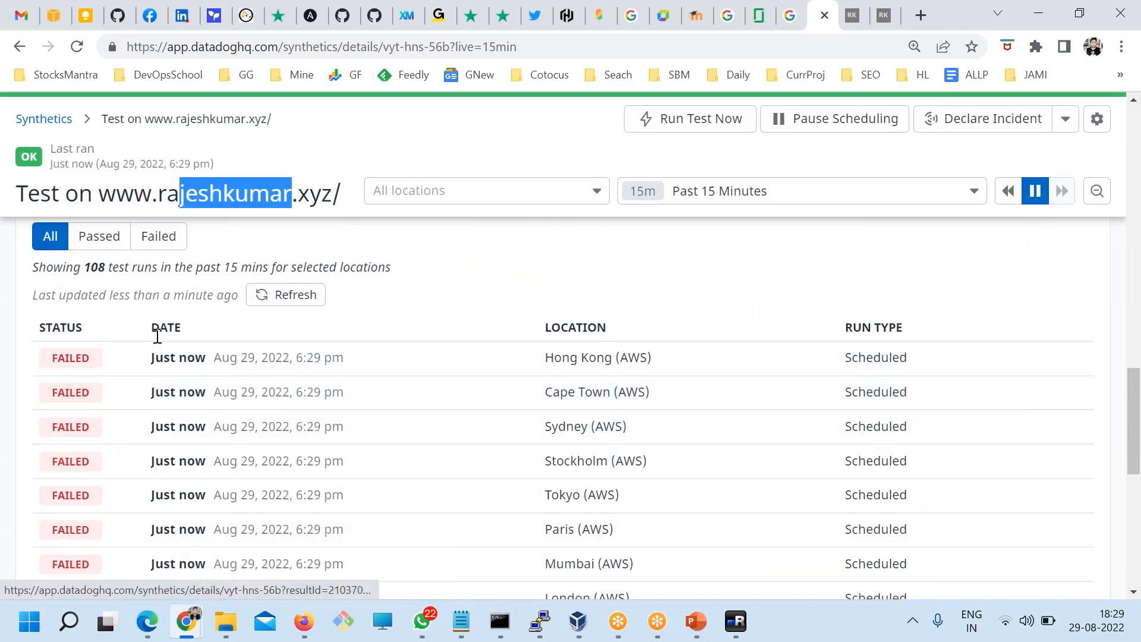
left_click(158, 236)
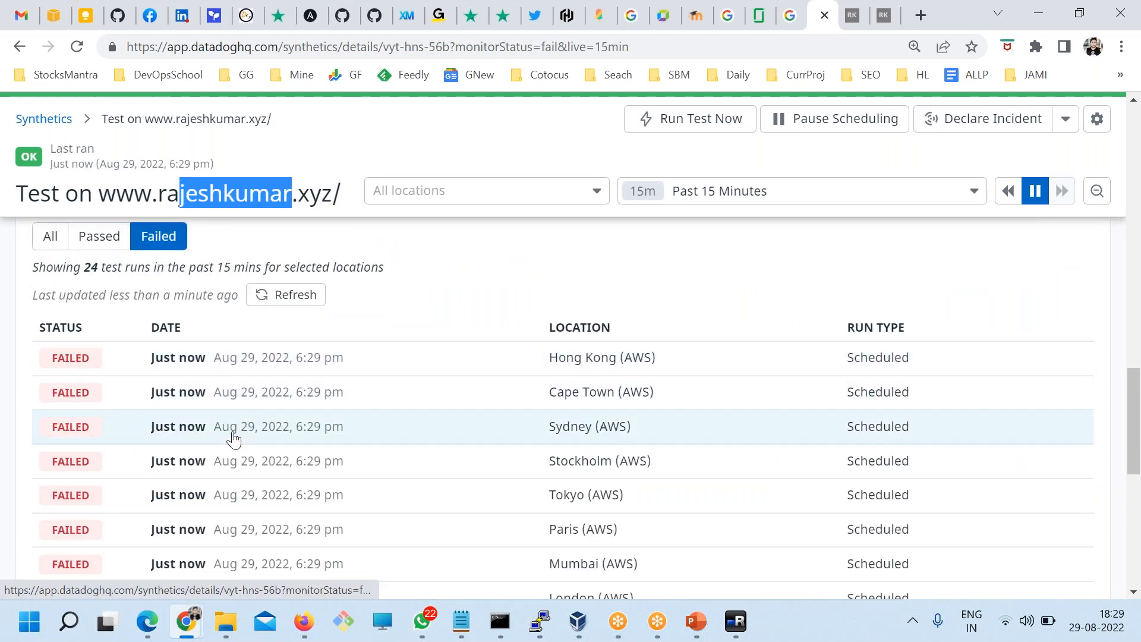
scroll(233, 443, "down", 6)
scroll(236, 457, "up", 7)
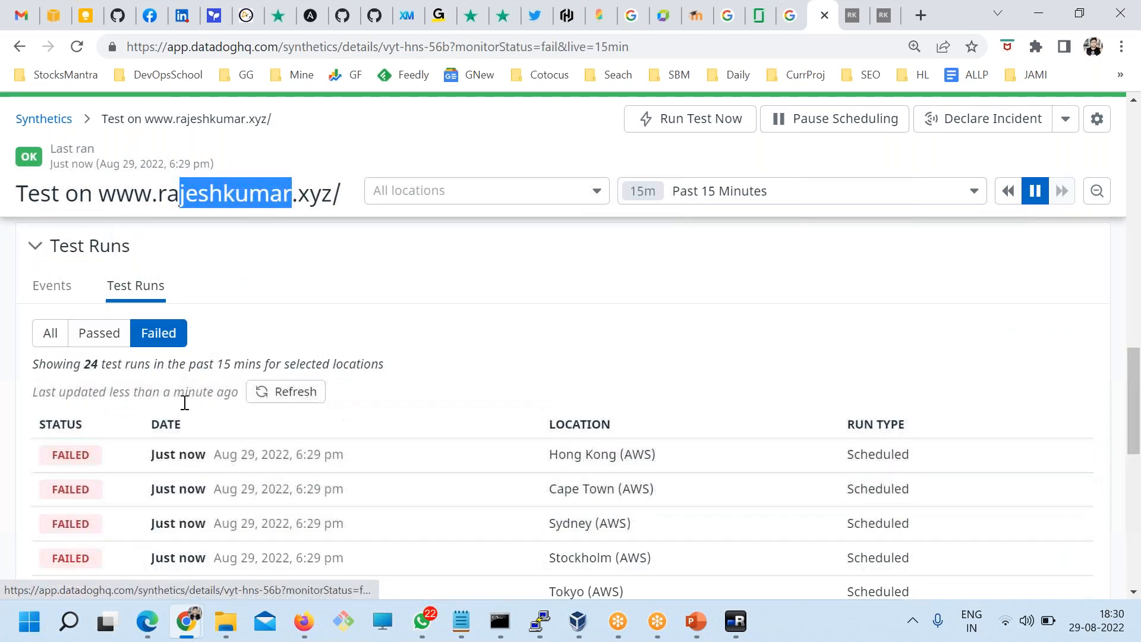
Step: Inspect the failed Hong Kong run's timings and assertions, then go back to the Synthetic tests list
left_click(287, 392)
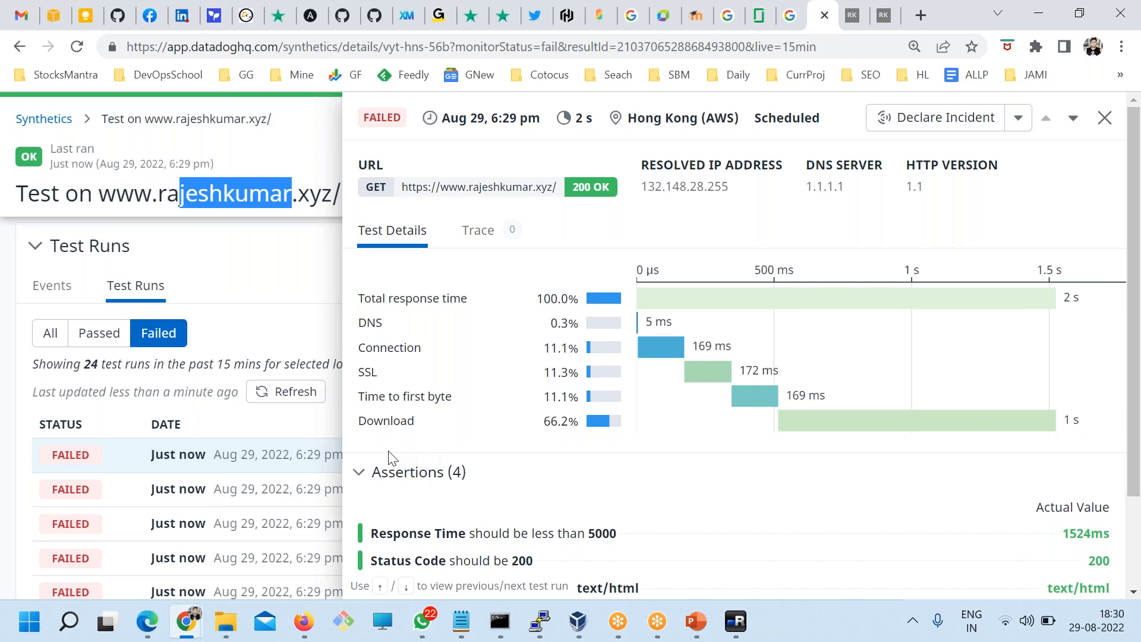
left_click(314, 276)
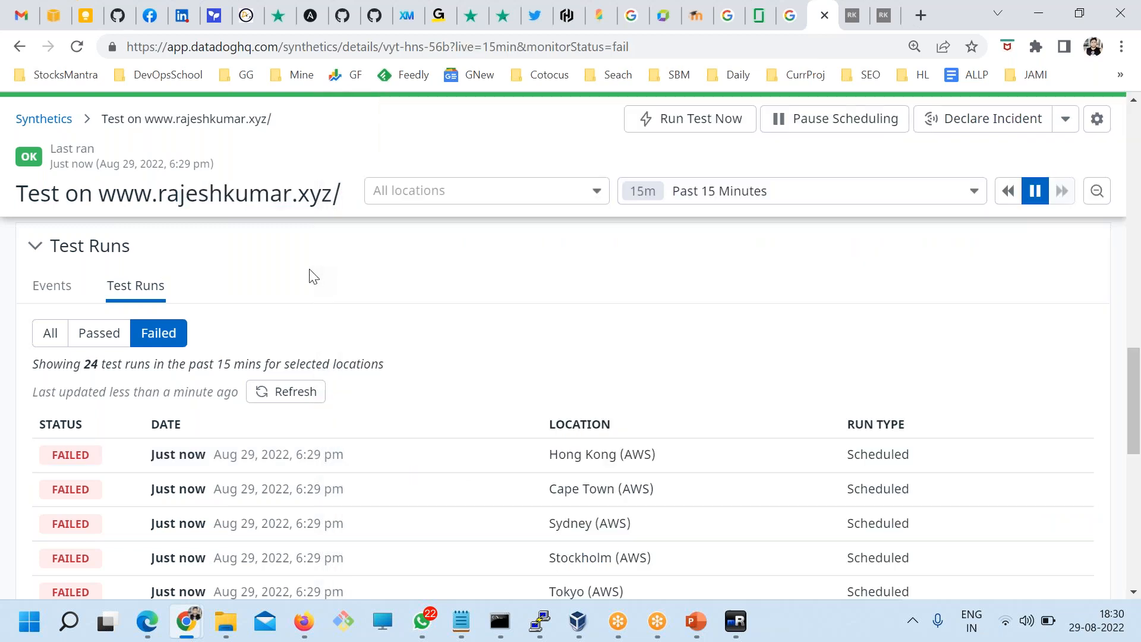
scroll(148, 371, "down", 3)
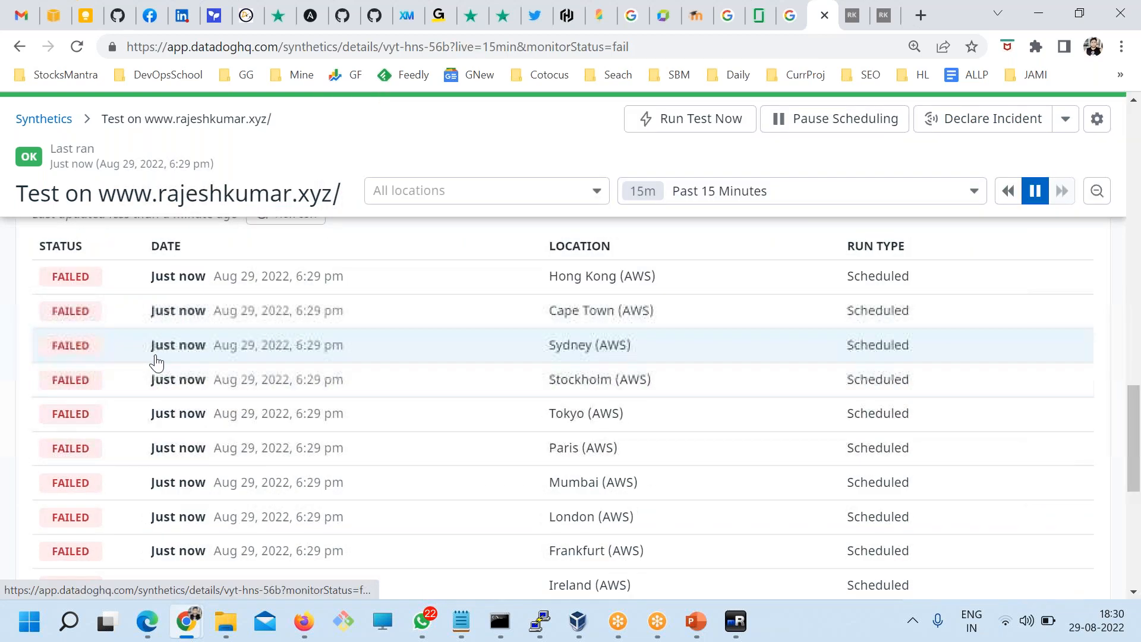
scroll(178, 365, "up", 5)
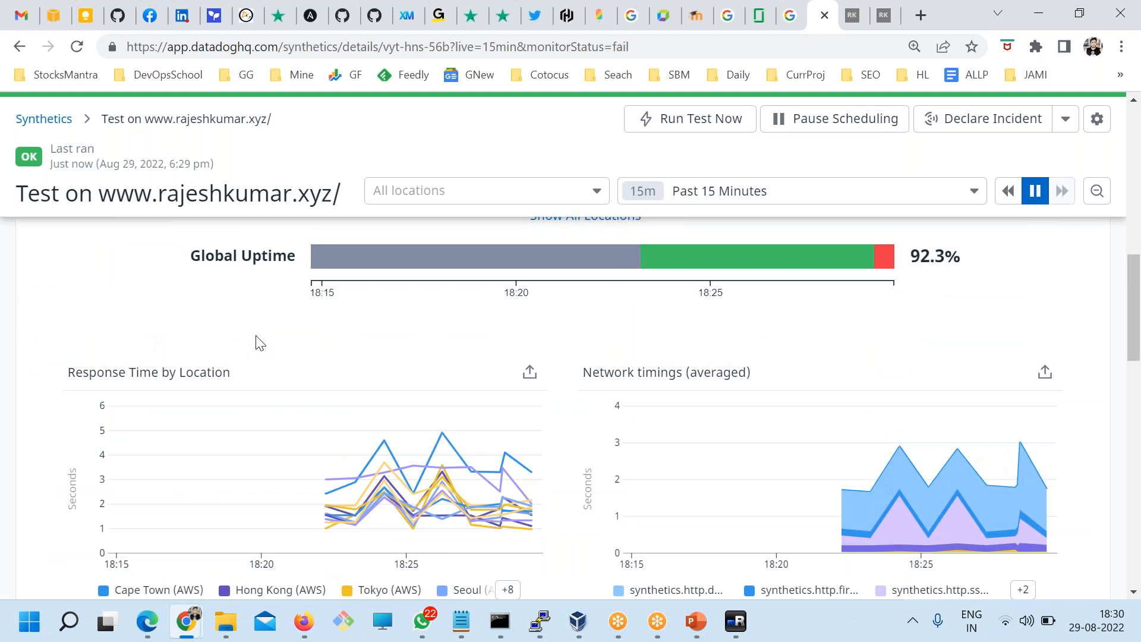
scroll(257, 341, "down", 3)
scroll(164, 505, "up", 5)
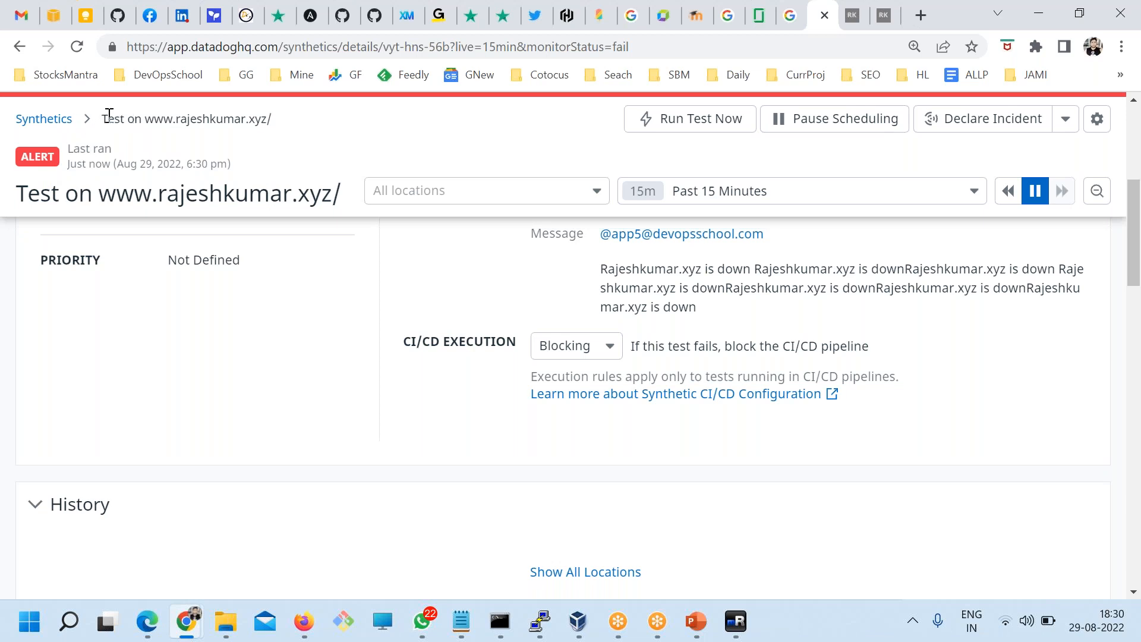
left_click(63, 121)
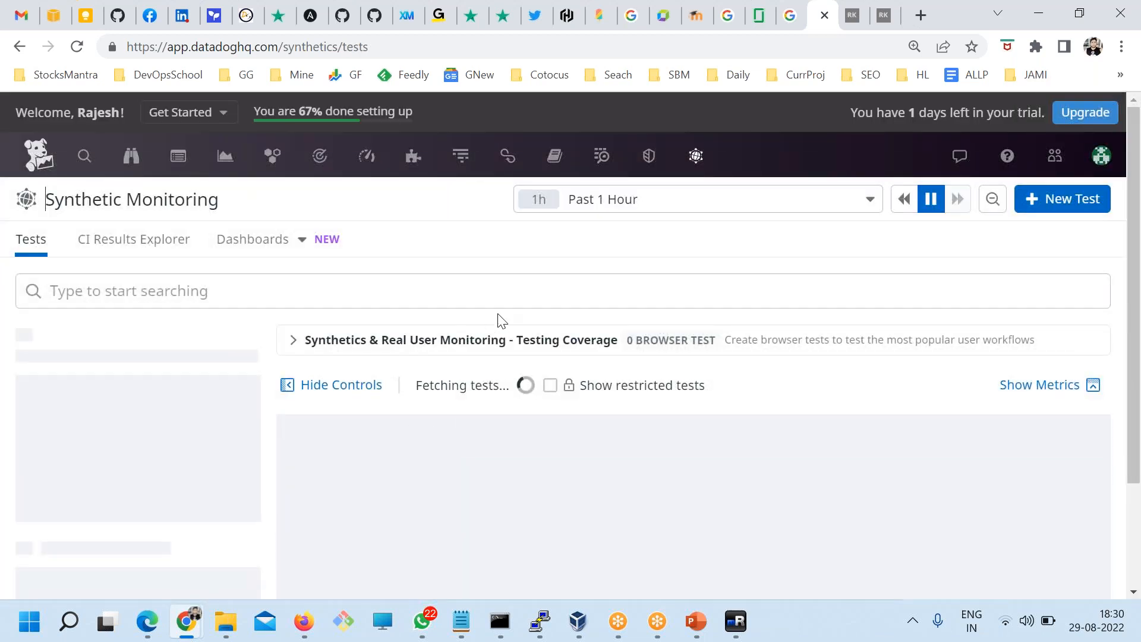
Step: Open the rajeshkumar.xyz HTTP test's details page
scroll(575, 451, "down", 1)
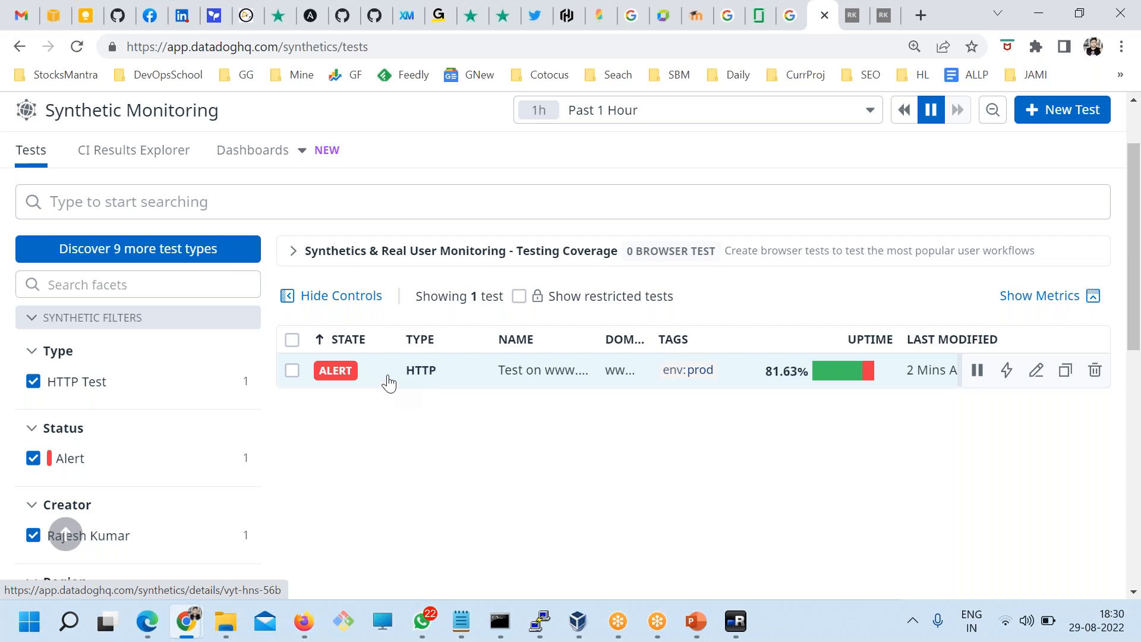
left_click(483, 409)
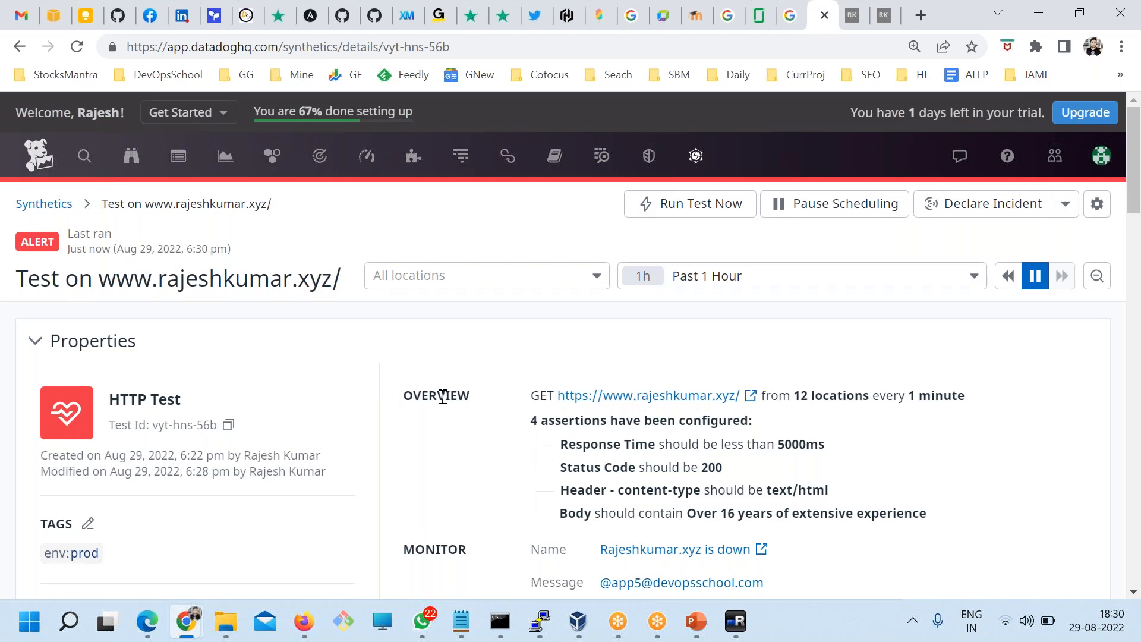
scroll(622, 410, "down", 5)
scroll(622, 410, "up", 3)
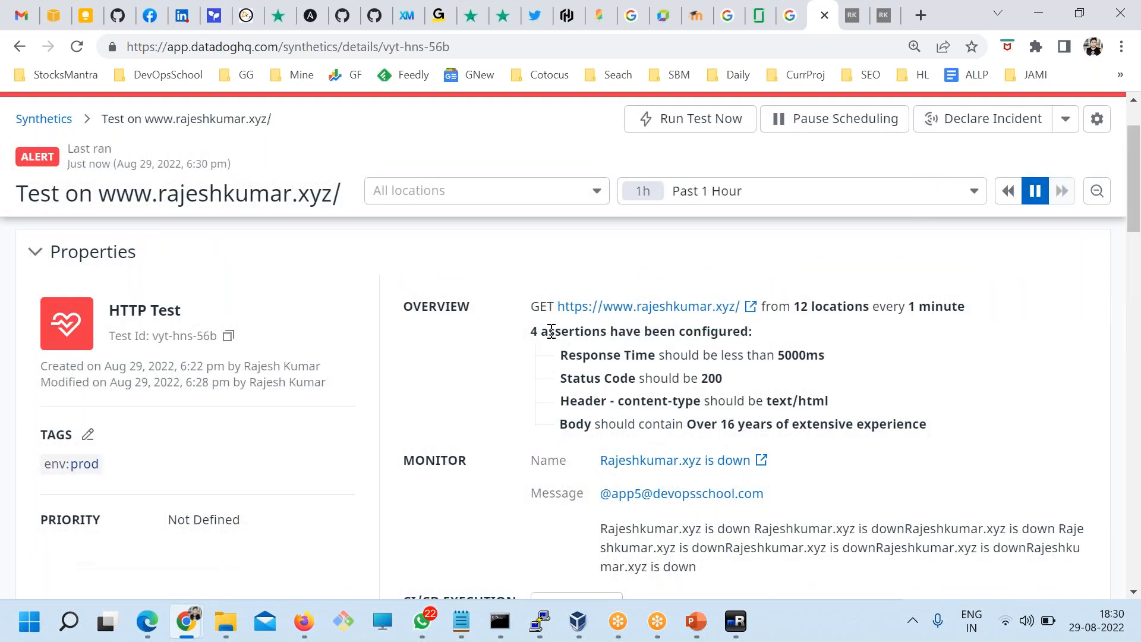
left_click_drag(547, 331, 739, 331)
left_click_drag(802, 421, 638, 355)
scroll(521, 421, "down", 5)
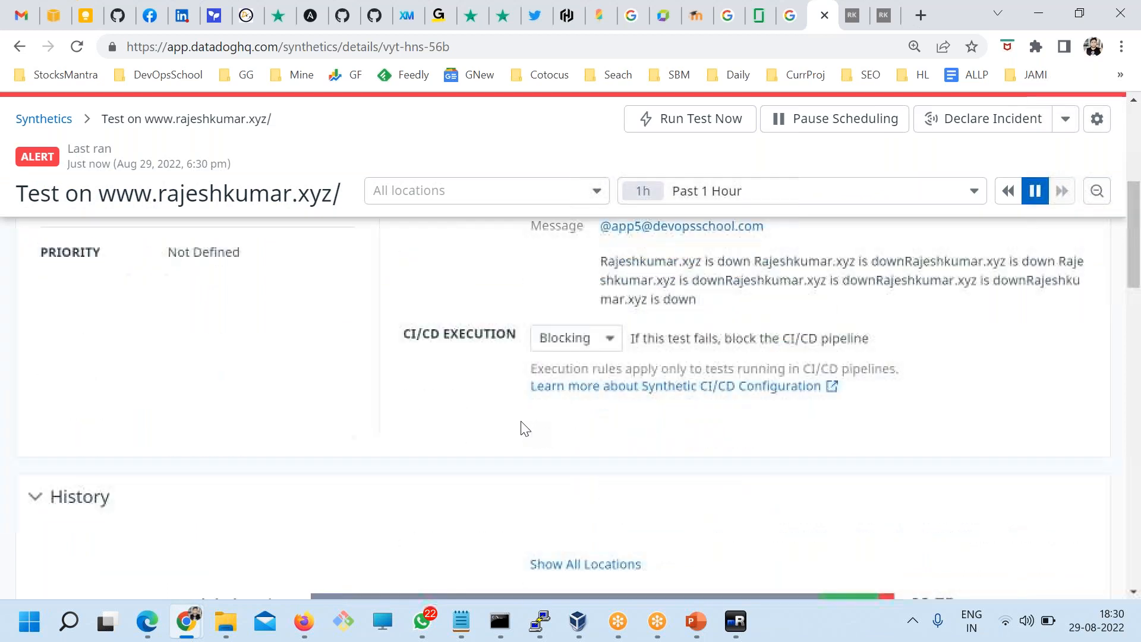
scroll(525, 428, "up", 2)
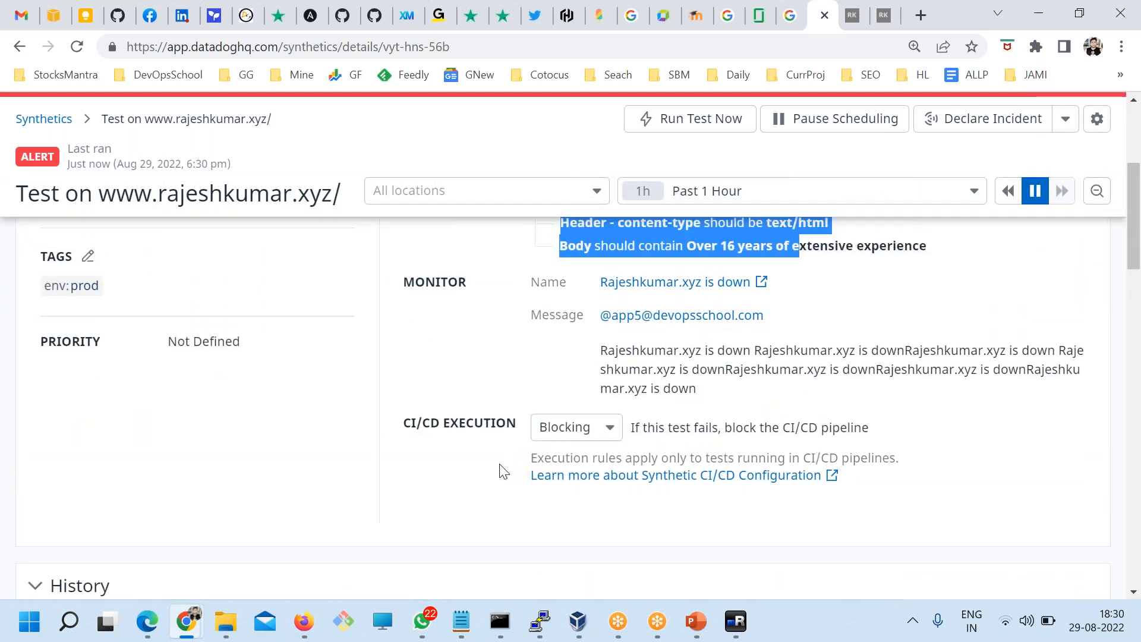
scroll(504, 472, "down", 8)
scroll(247, 461, "down", 2)
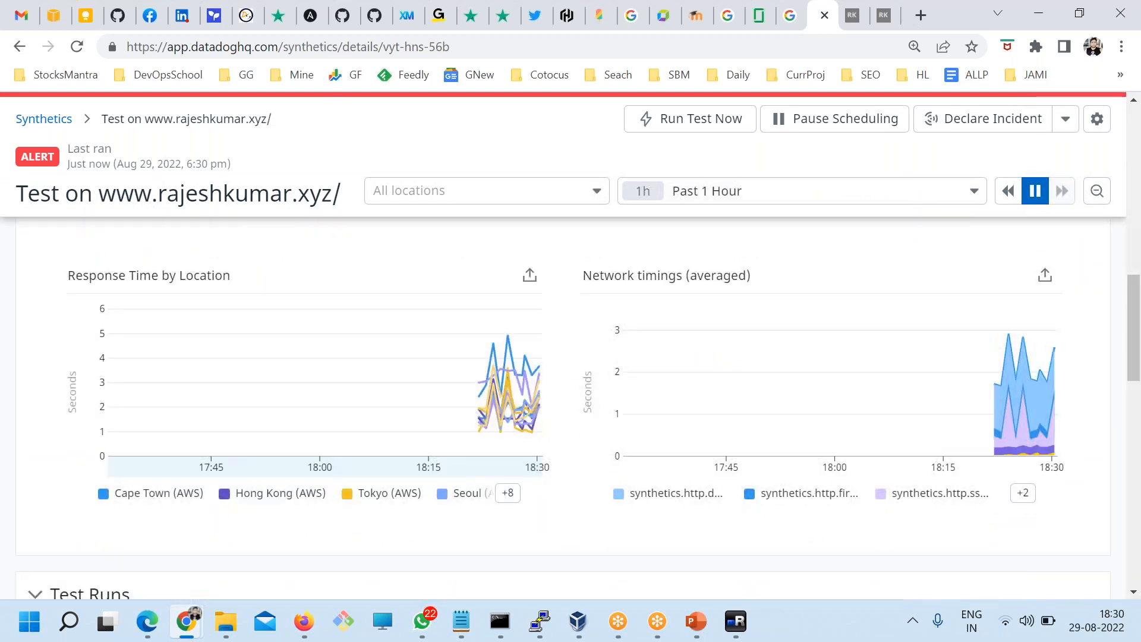
scroll(263, 469, "down", 5)
scroll(263, 468, "up", 3)
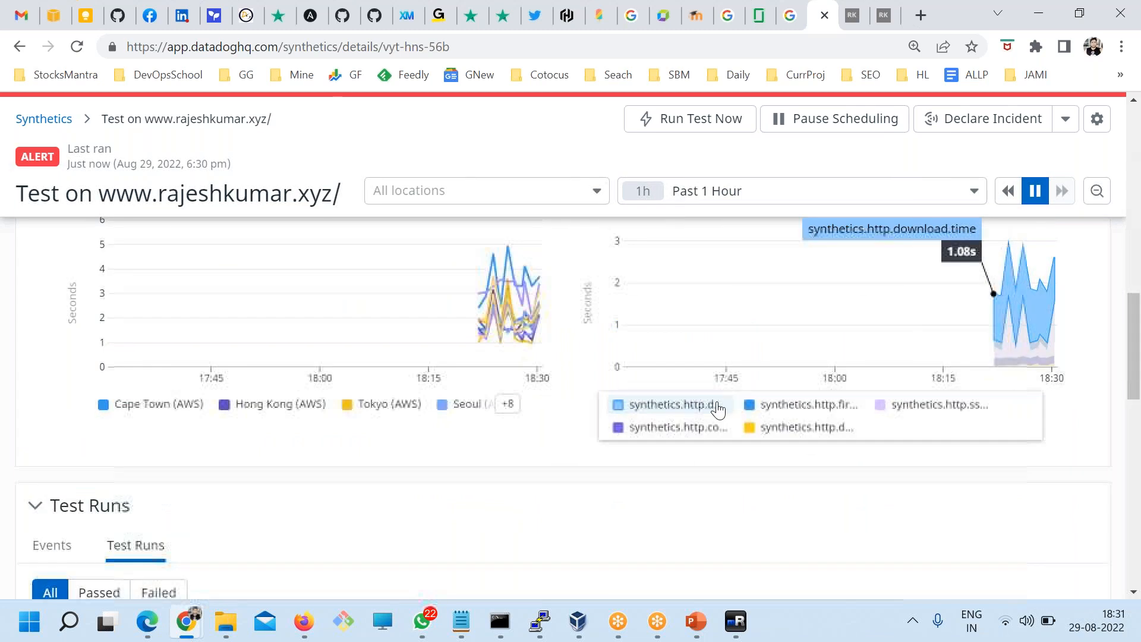
scroll(560, 434, "down", 1)
scroll(560, 434, "up", 1)
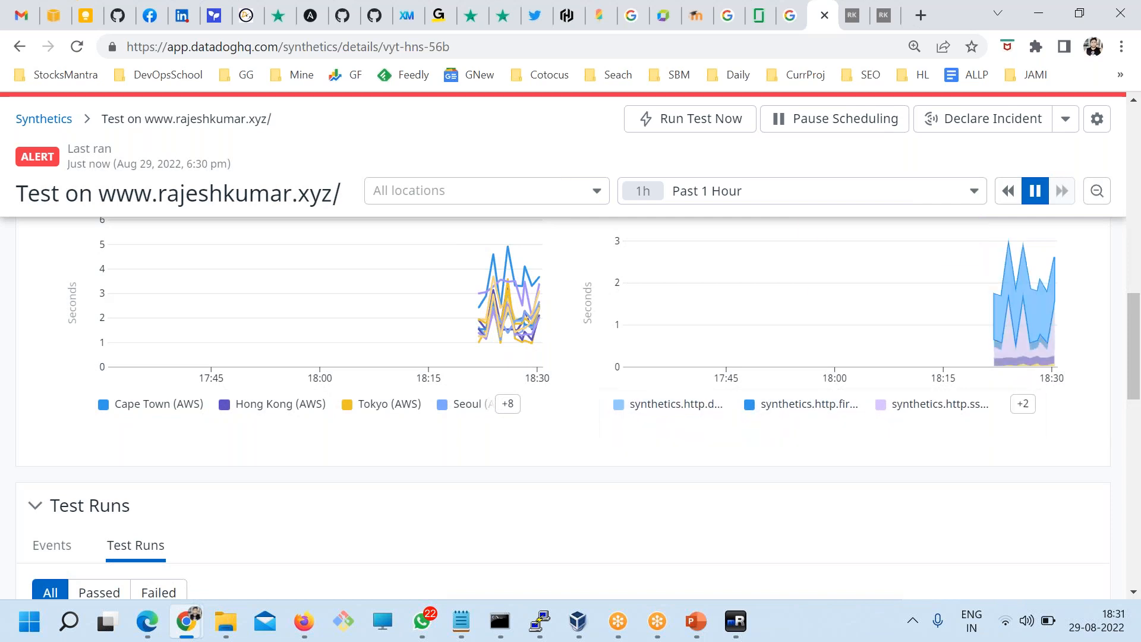
scroll(517, 446, "down", 6)
scroll(190, 394, "up", 2)
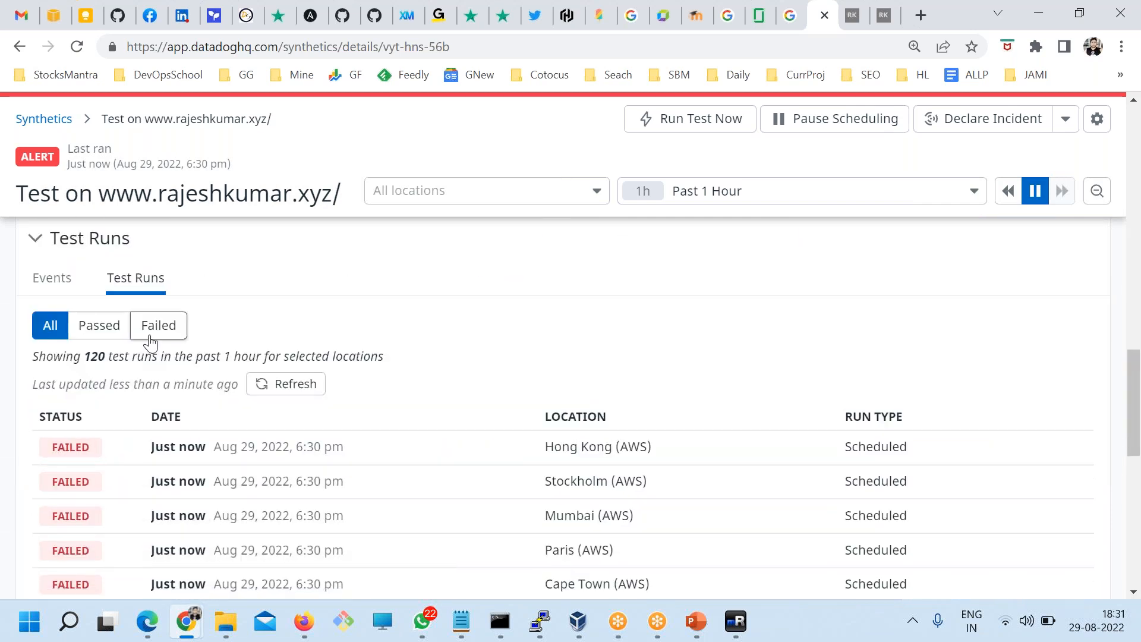
Step: Switch to the test's events and highlight the expected body content assertion
left_click(156, 325)
left_click(50, 283)
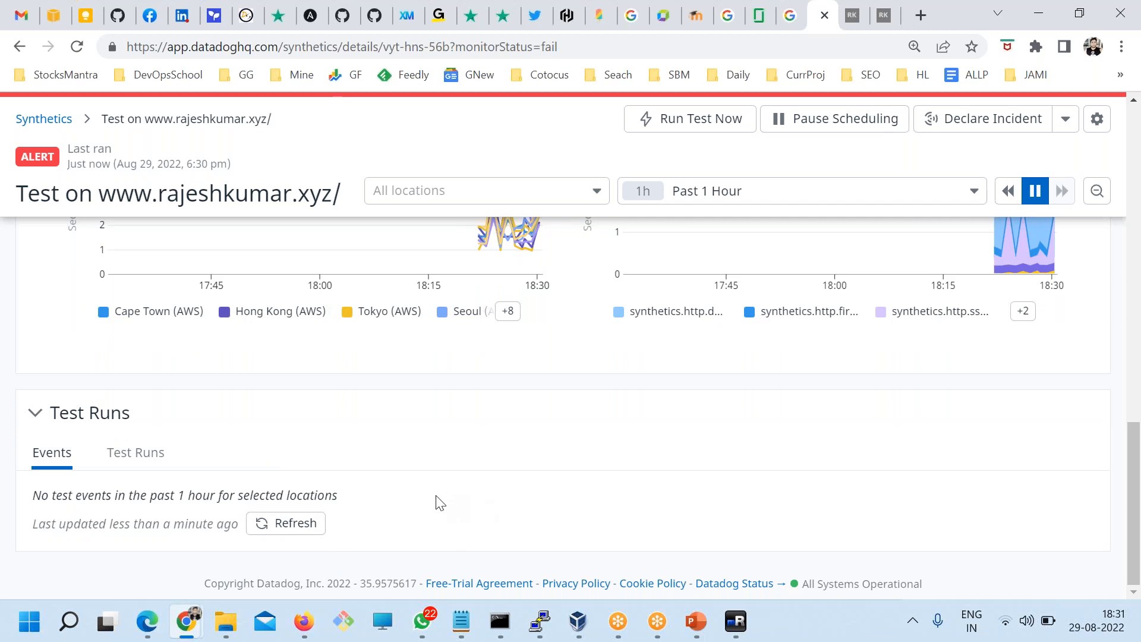
scroll(438, 503, "up", 15)
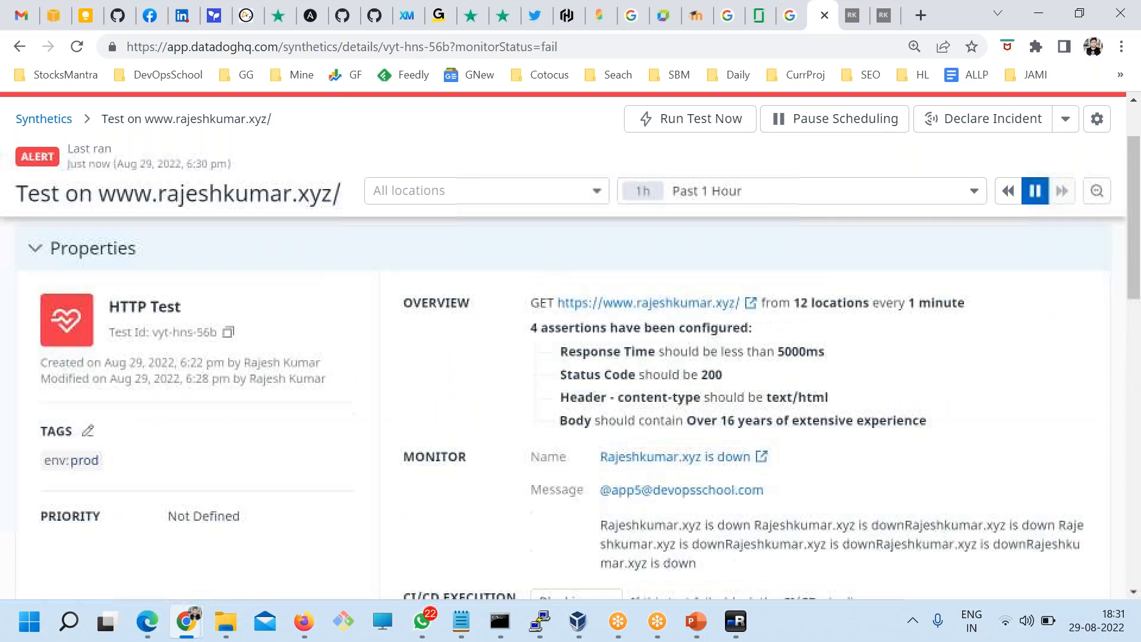
left_click_drag(558, 347, 772, 420)
left_click(773, 420)
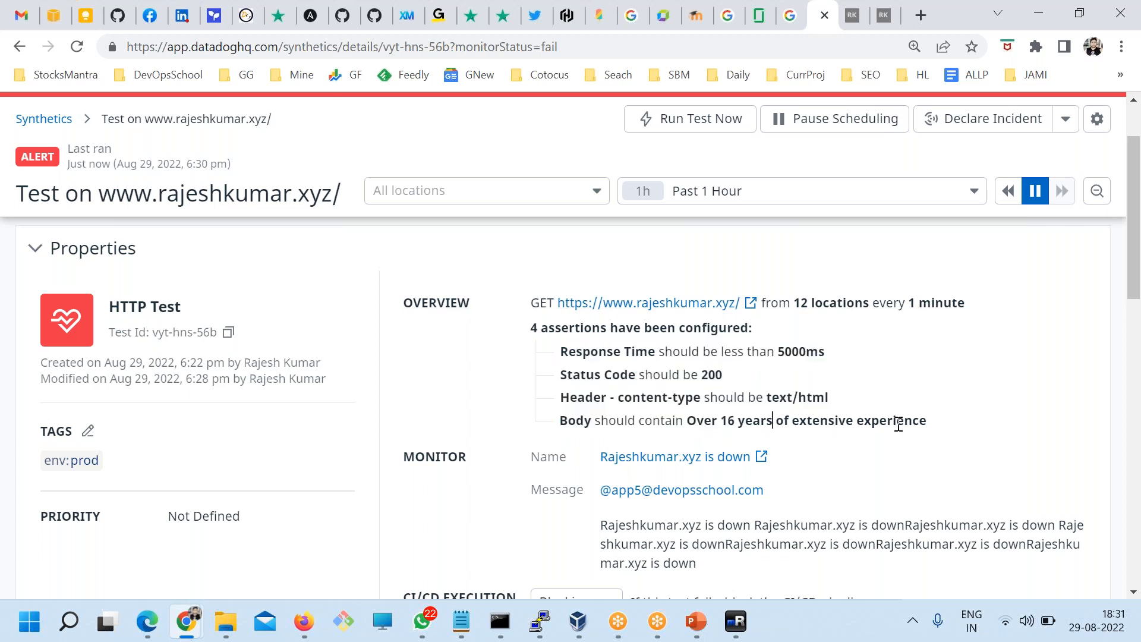
left_click_drag(858, 422, 591, 418)
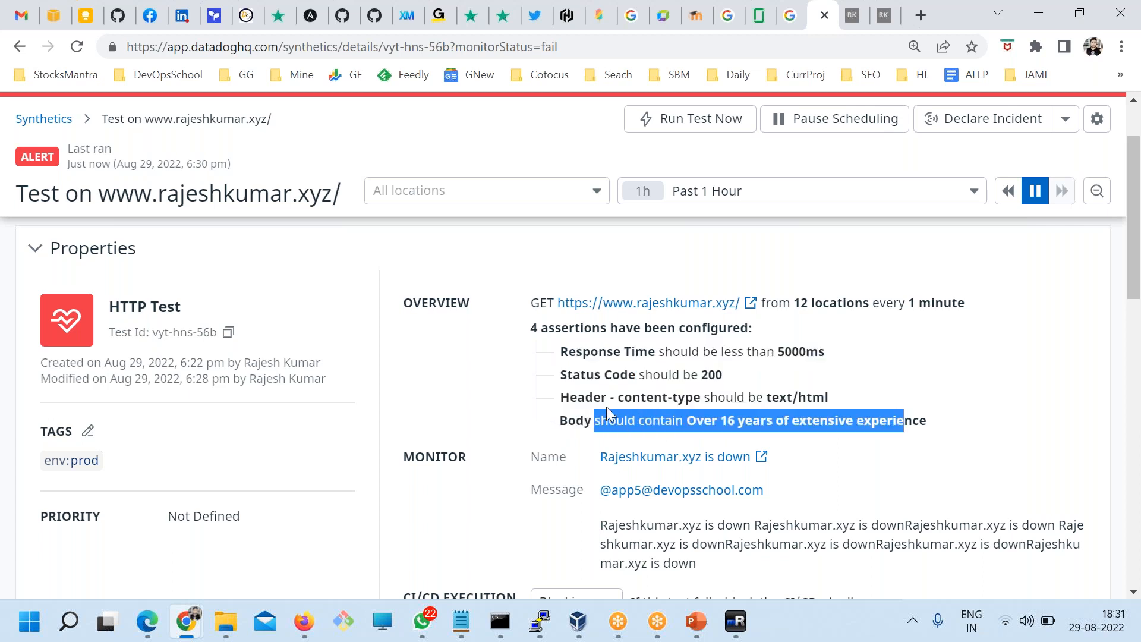
scroll(376, 362, "up", 2)
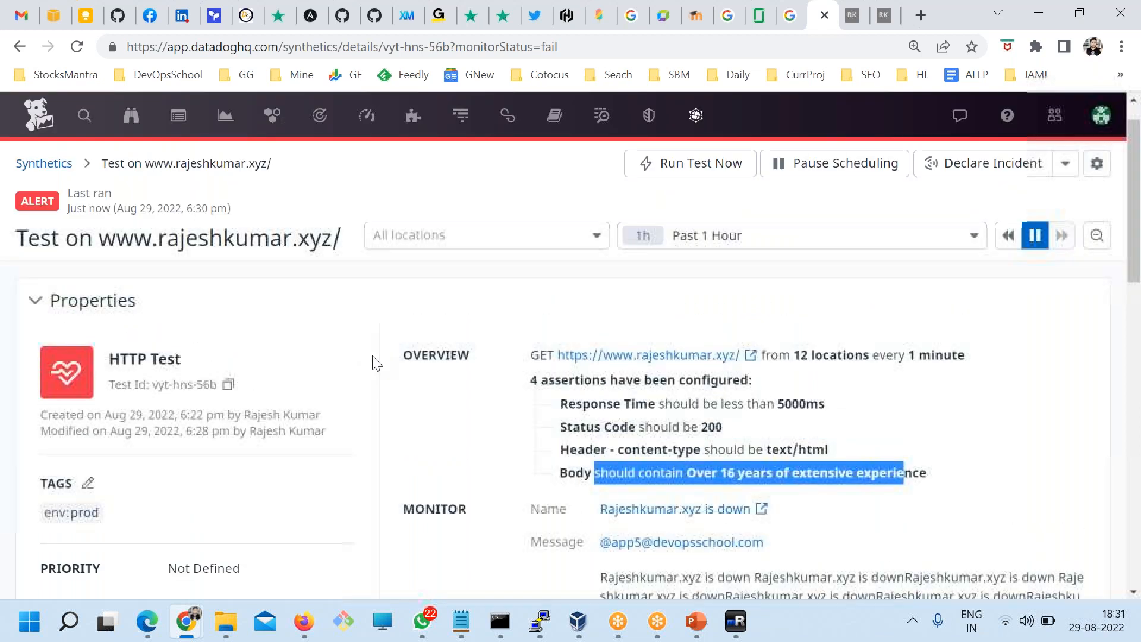
Step: Keep the range at Past 1 Hour and list only the 84 passed runs
left_click(654, 282)
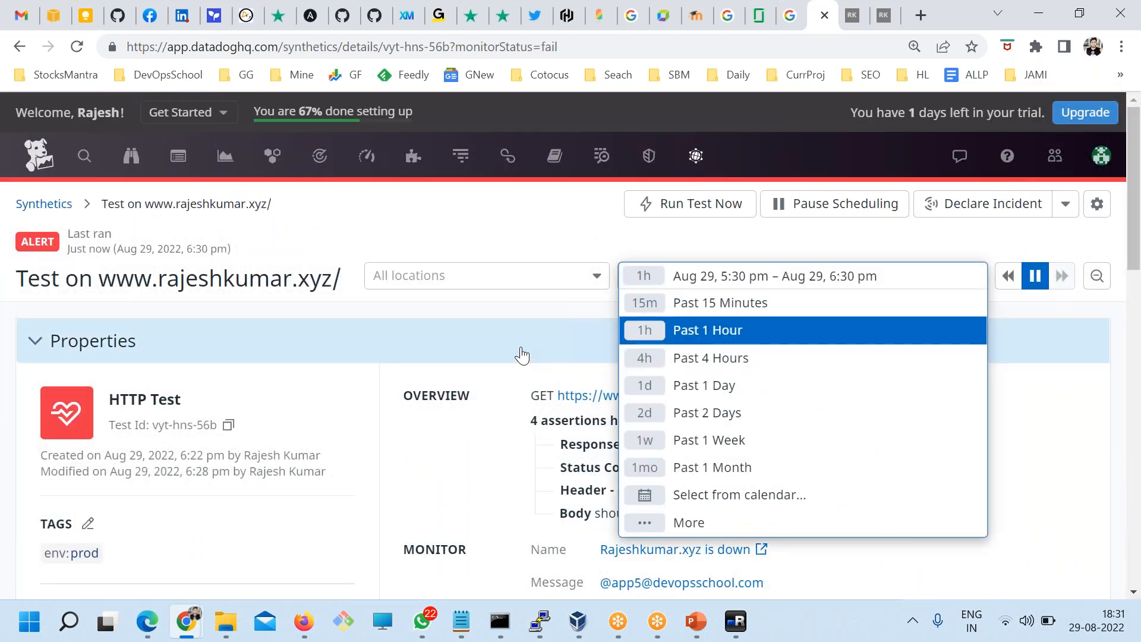
left_click(448, 507)
scroll(450, 484, "down", 4)
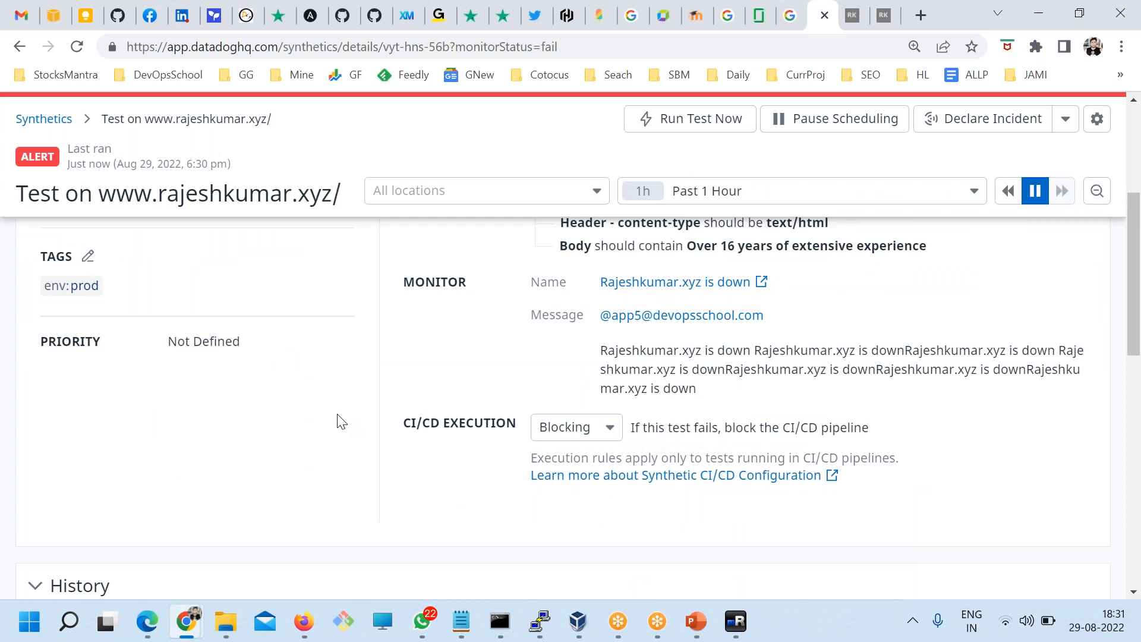
scroll(336, 426, "down", 10)
left_click(127, 453)
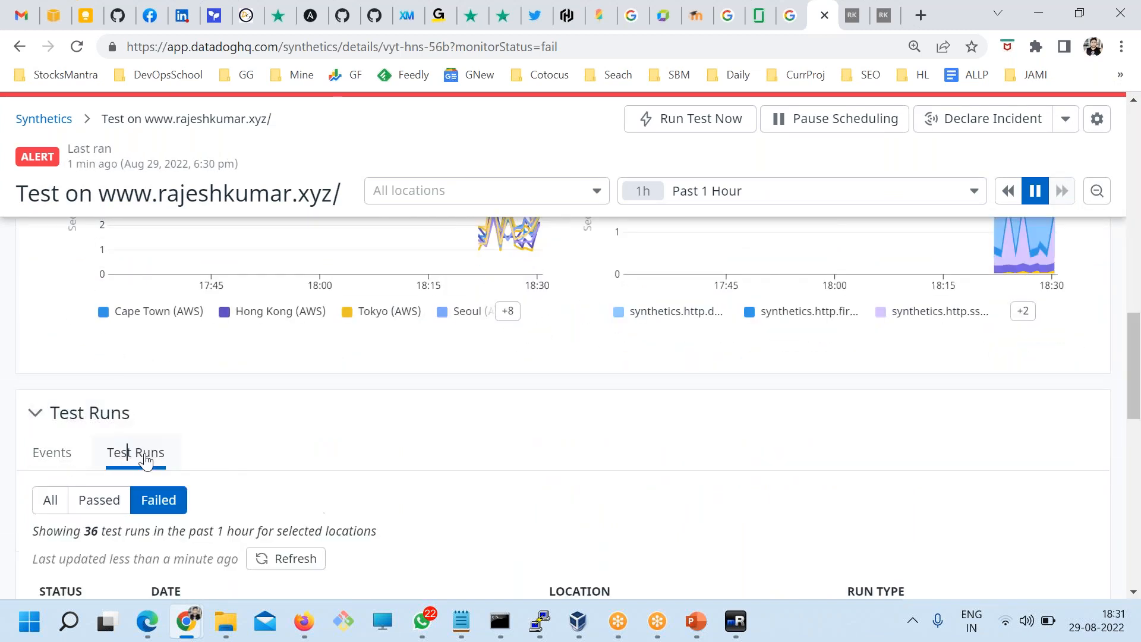
scroll(145, 455, "down", 4)
scroll(203, 472, "up", 3)
left_click(99, 411)
scroll(351, 374, "down", 5)
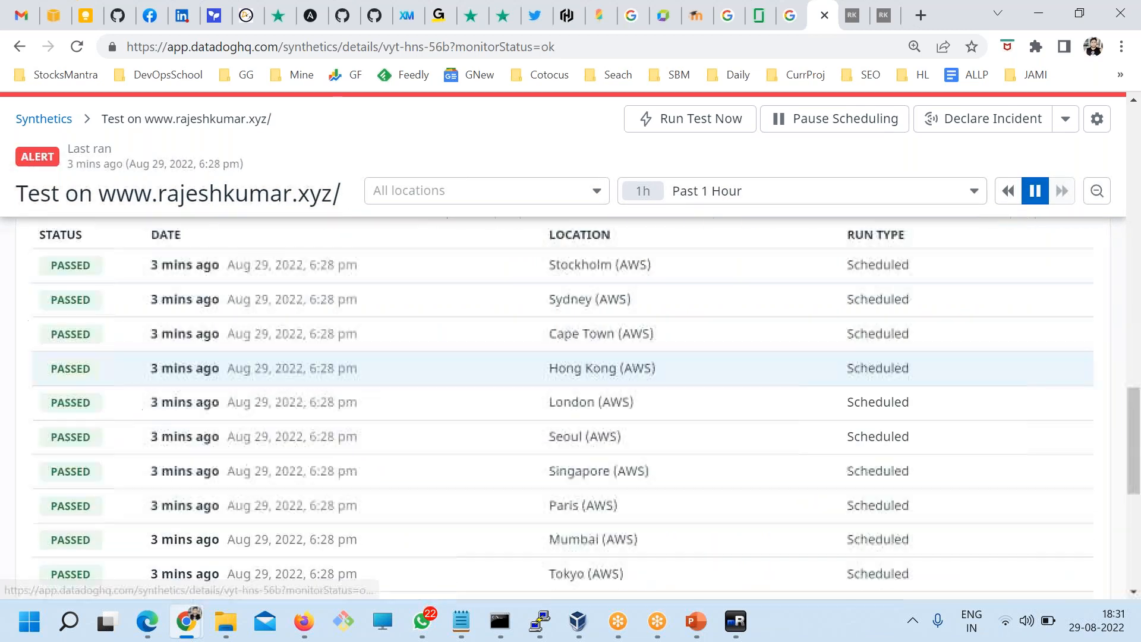
scroll(297, 371, "up", 2)
Step: Open a passed Stockholm run's details, then close them
left_click(295, 370)
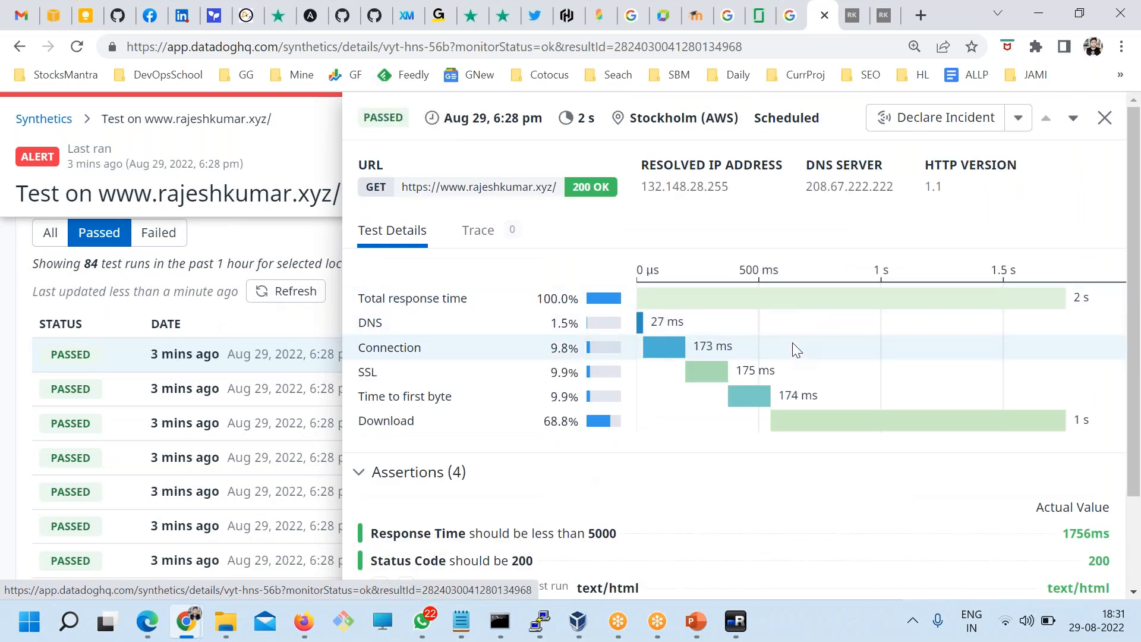
scroll(543, 442, "down", 2)
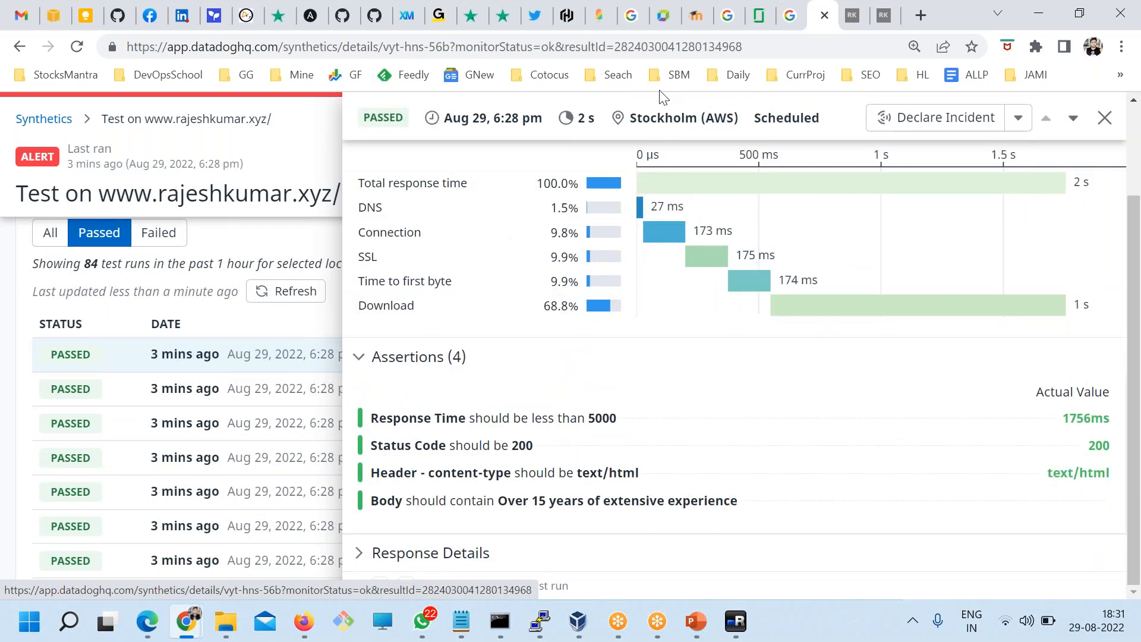
left_click(1113, 244)
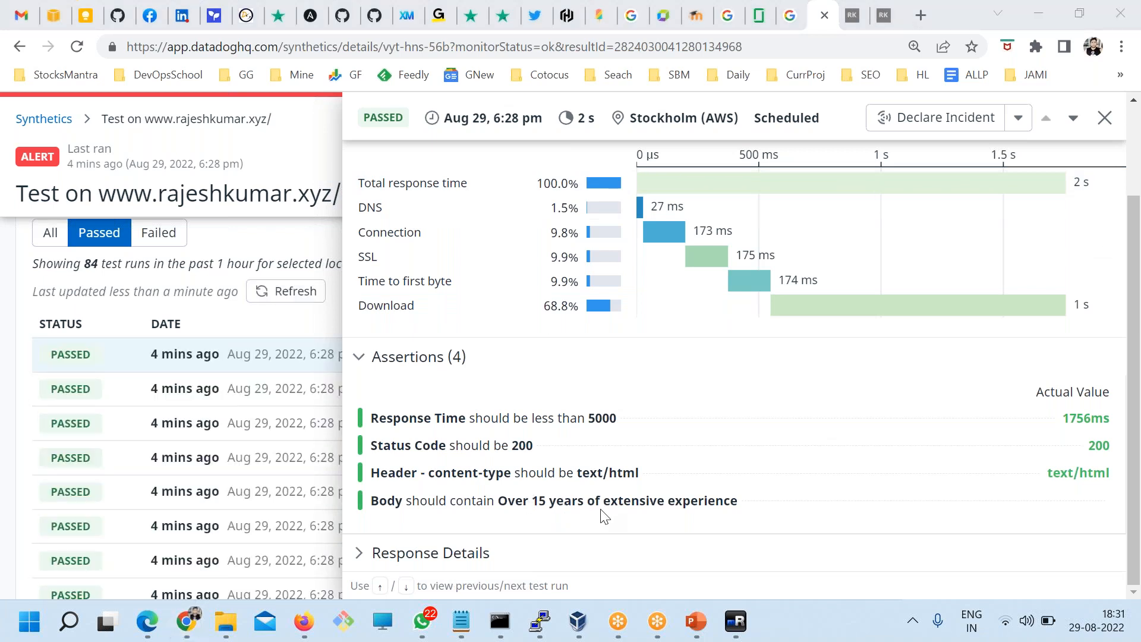
scroll(604, 516, "up", 2)
left_click(1105, 118)
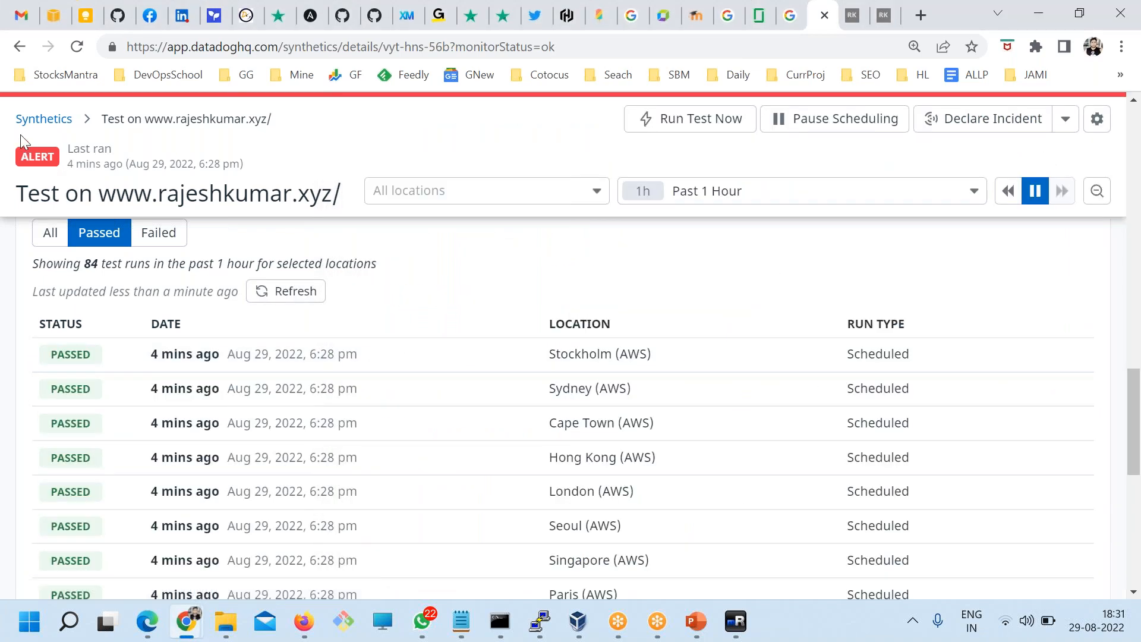
scroll(153, 426, "up", 2)
Step: Filter to failed runs and inspect the latest Stockholm failure's body check expecting 16
left_click(149, 419)
scroll(282, 414, "down", 2)
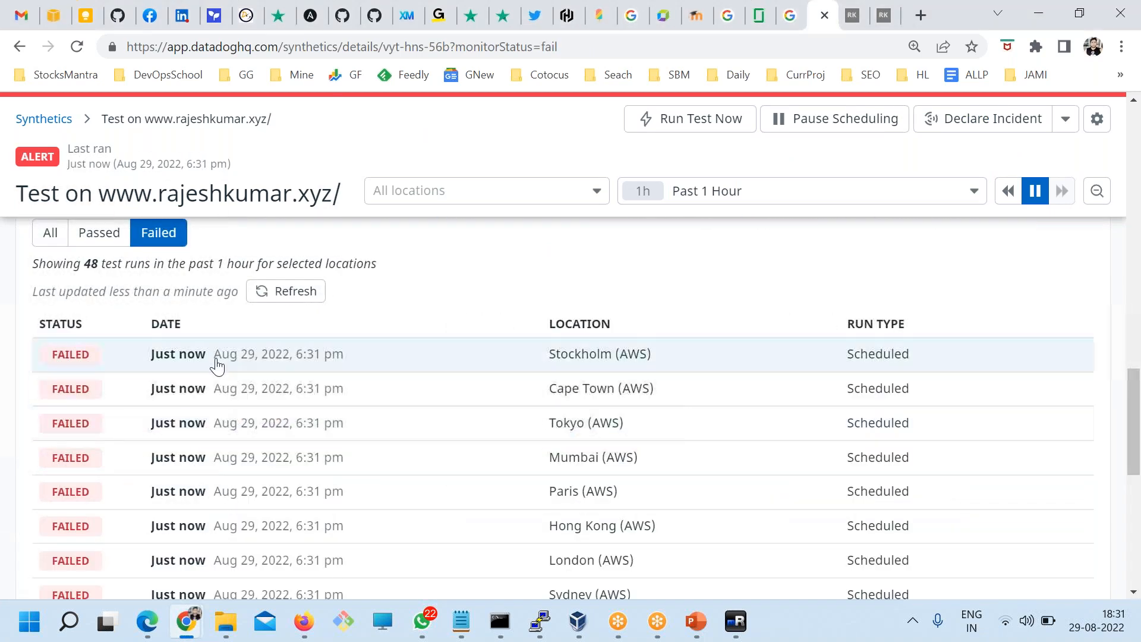
left_click(217, 359)
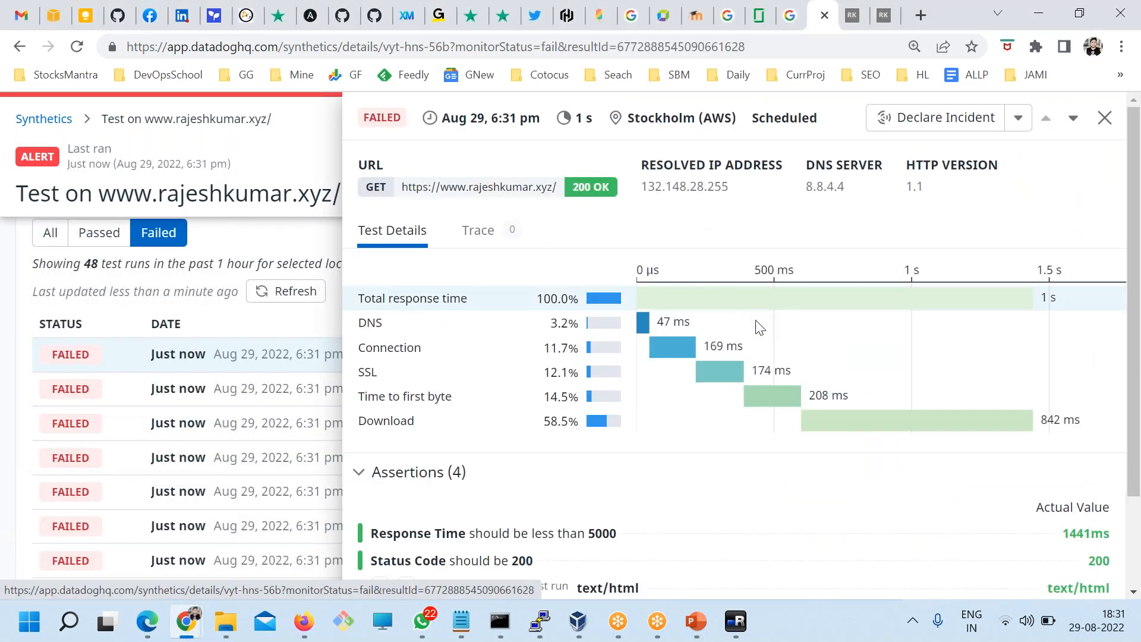
scroll(757, 326, "down", 2)
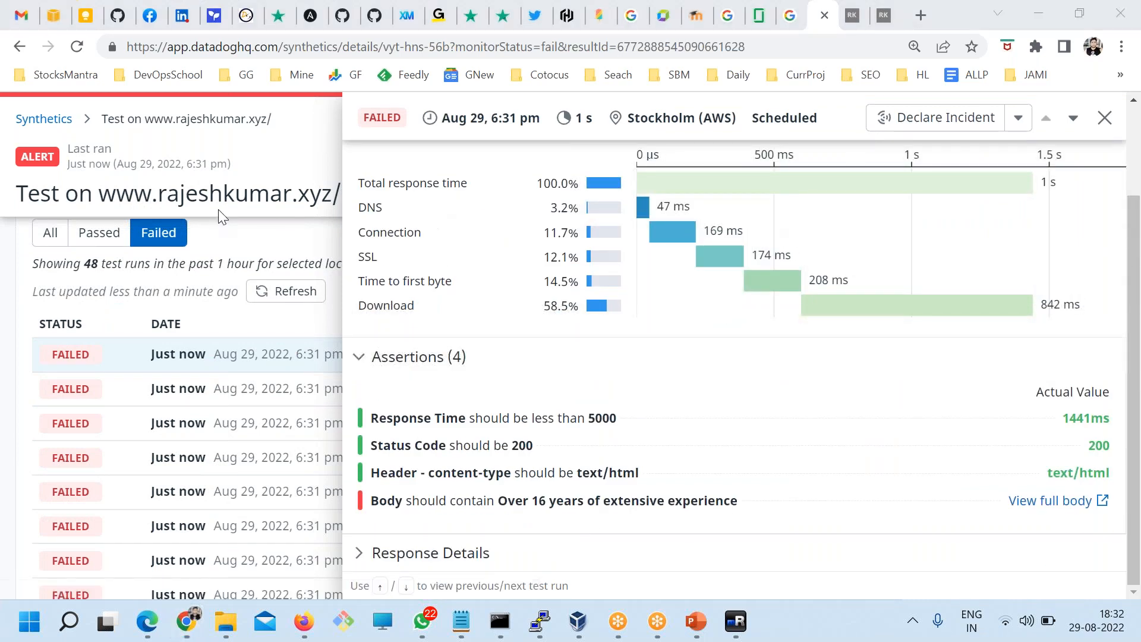
left_click_drag(365, 416, 682, 461)
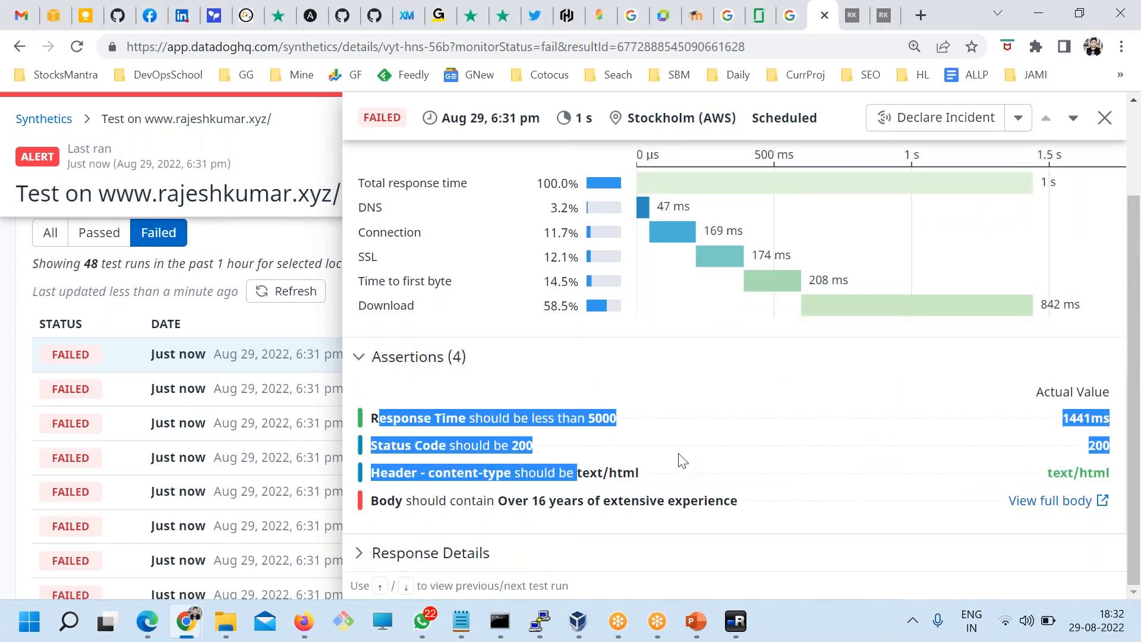
left_click(780, 475)
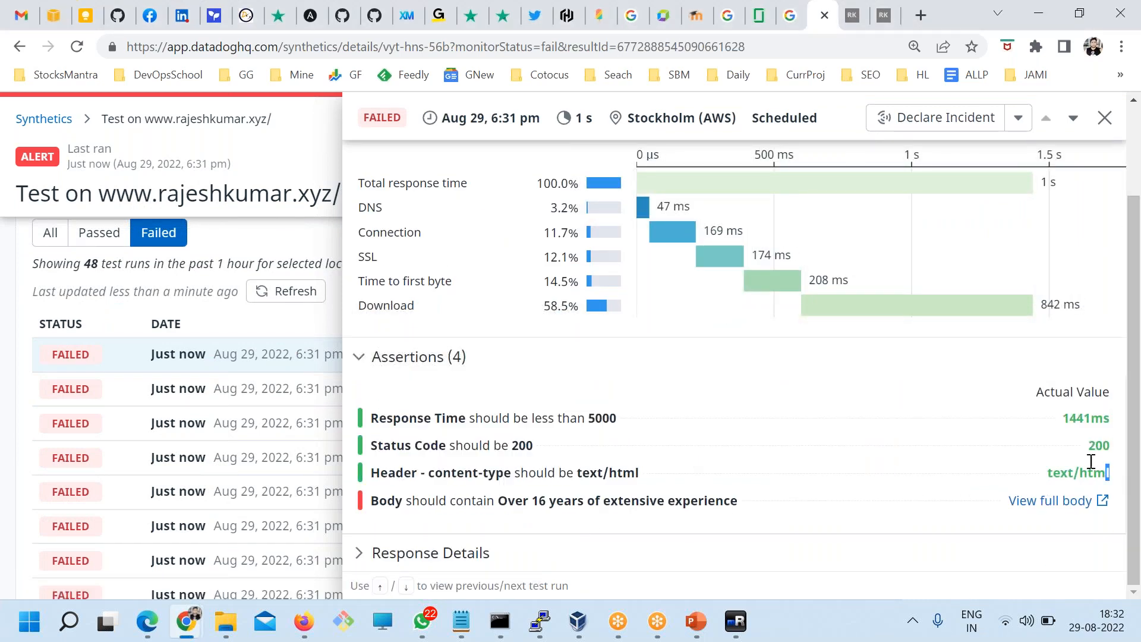
left_click_drag(1091, 461, 1062, 420)
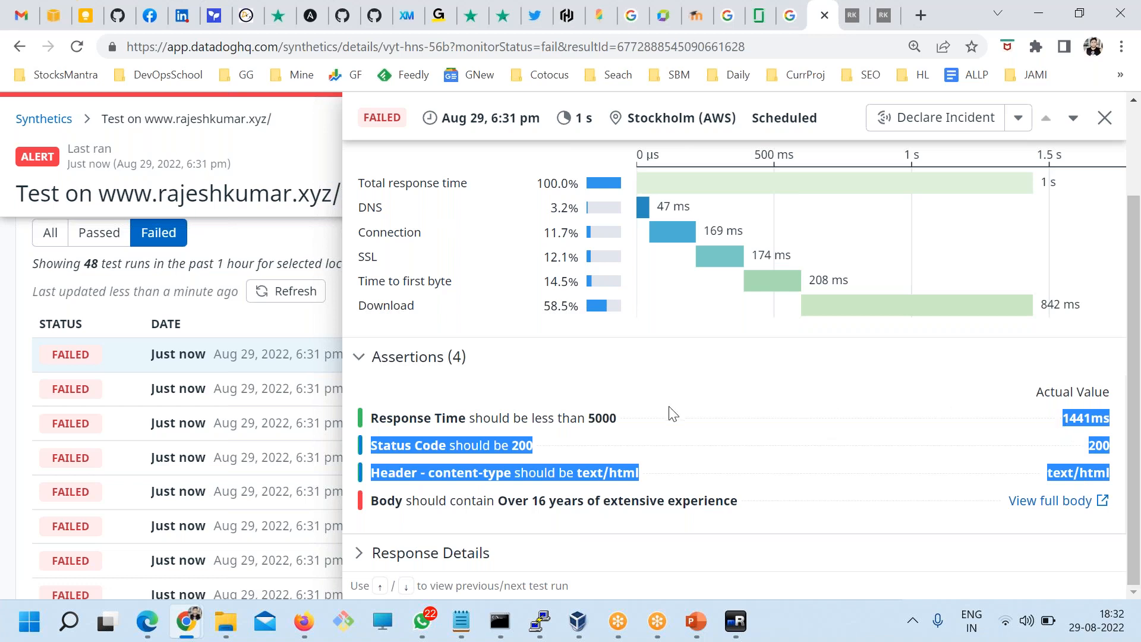
left_click_drag(404, 500, 930, 507)
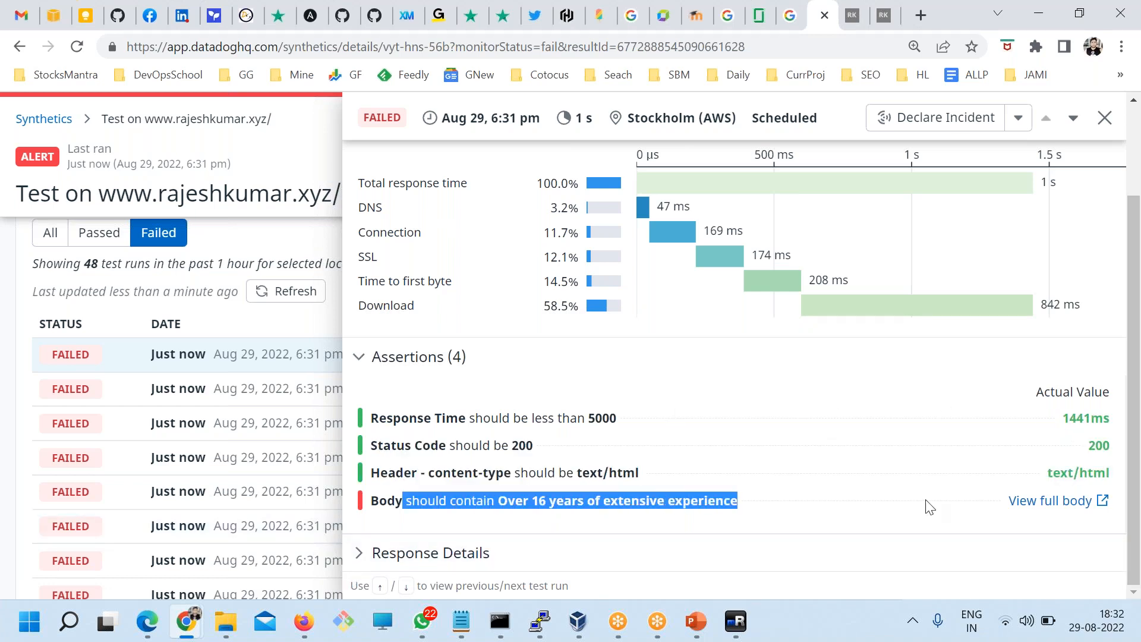
left_click(528, 502)
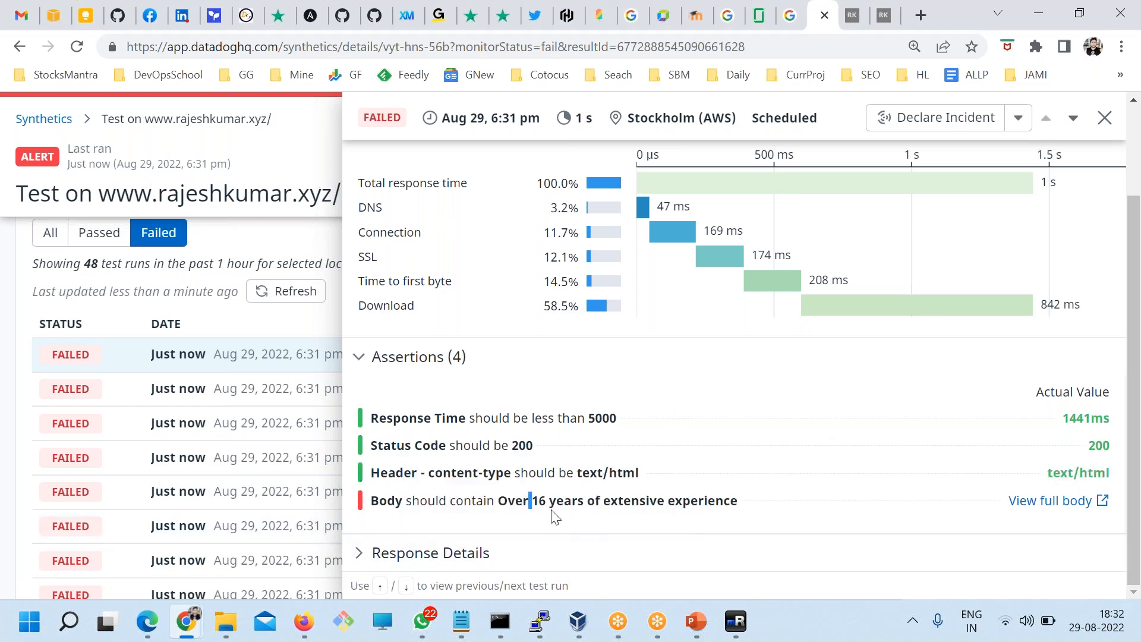
left_click_drag(539, 505, 505, 505)
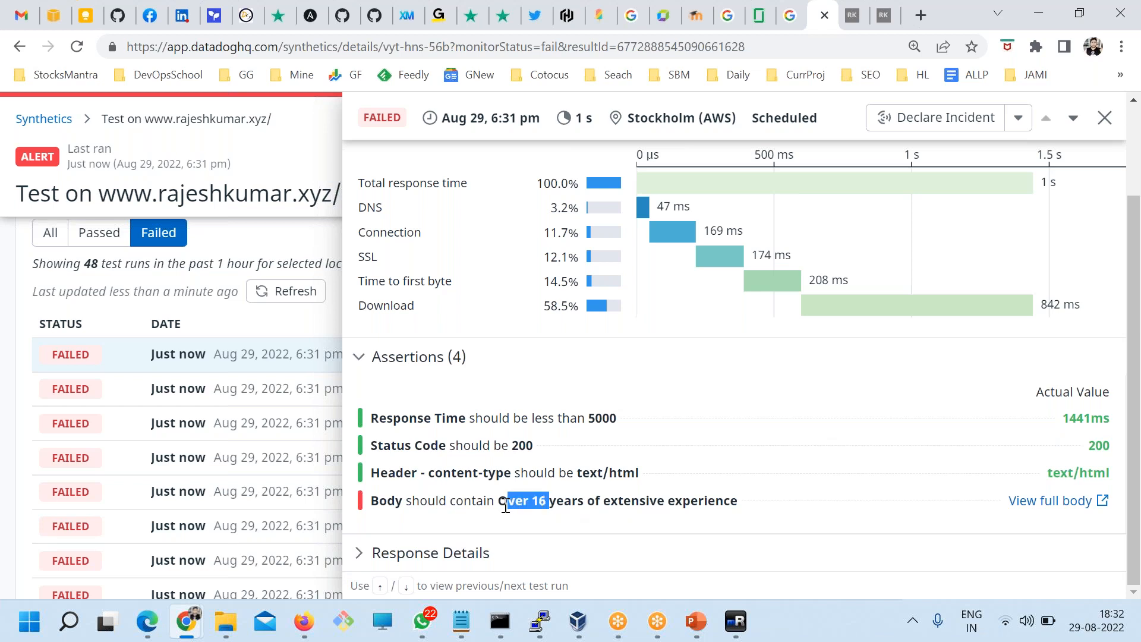
Step: Compare with the rajeshkumar.xyz About Me page, which says 'Over 15 years'
left_click(883, 15)
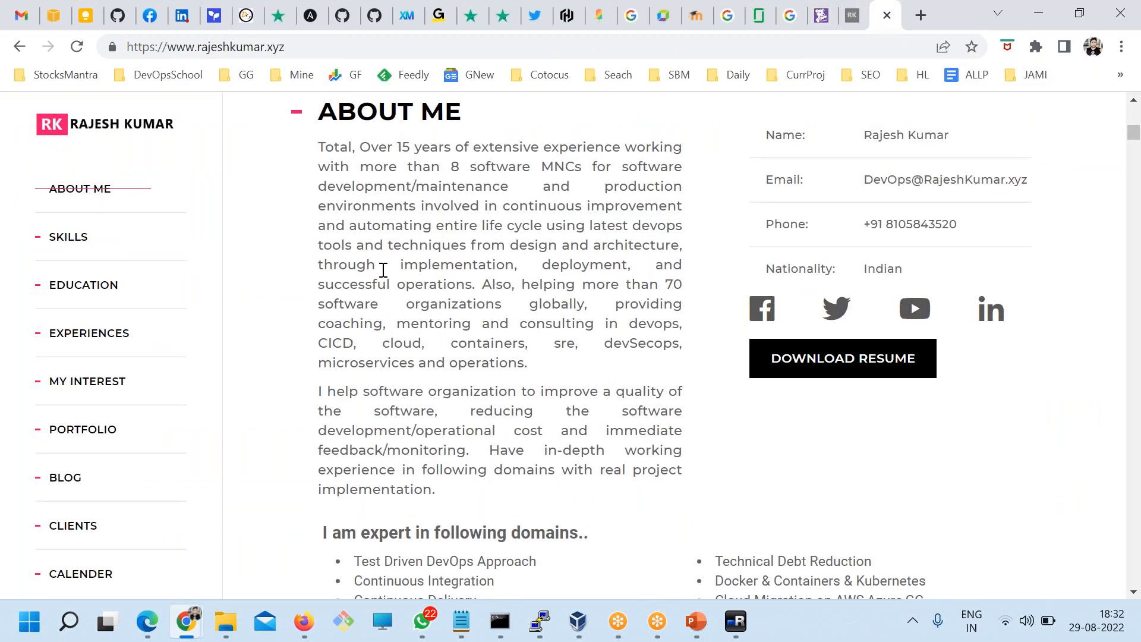
scroll(387, 285, "up", 3)
double_click(397, 317)
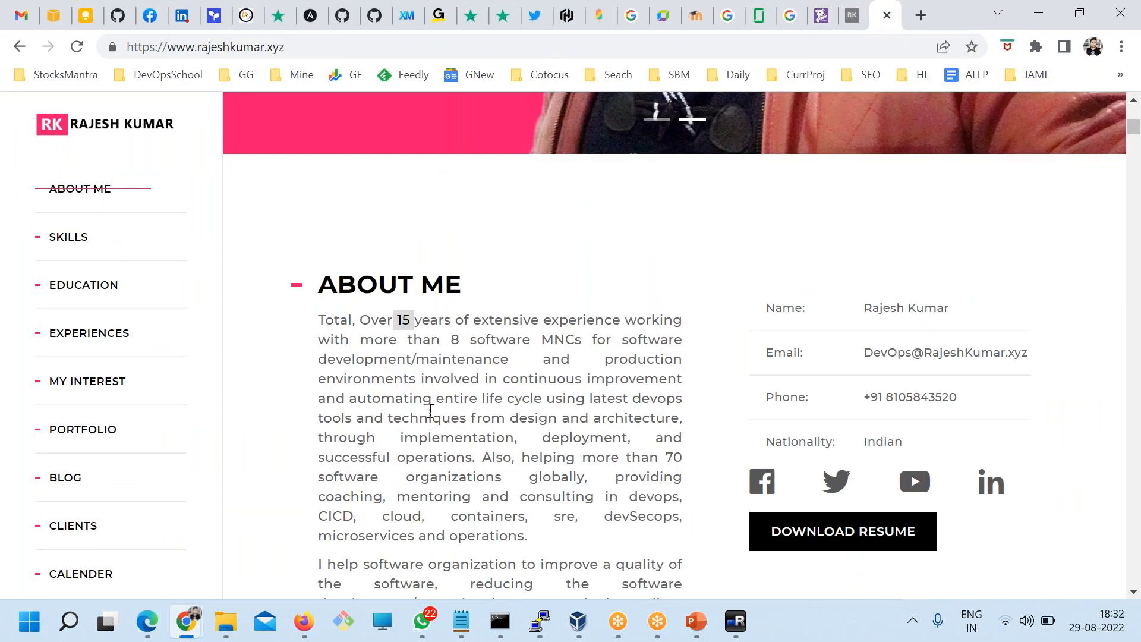
Step: Back in the failed run, point out 'Over 16' in the body check, then close the run panel
left_click(821, 16)
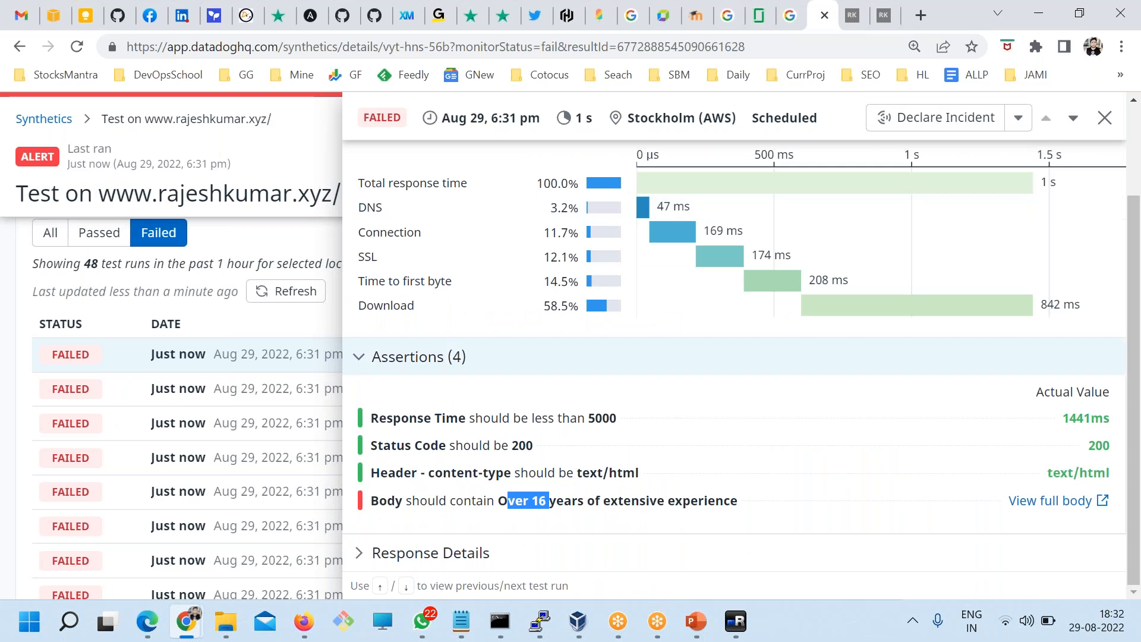
left_click_drag(554, 499, 485, 501)
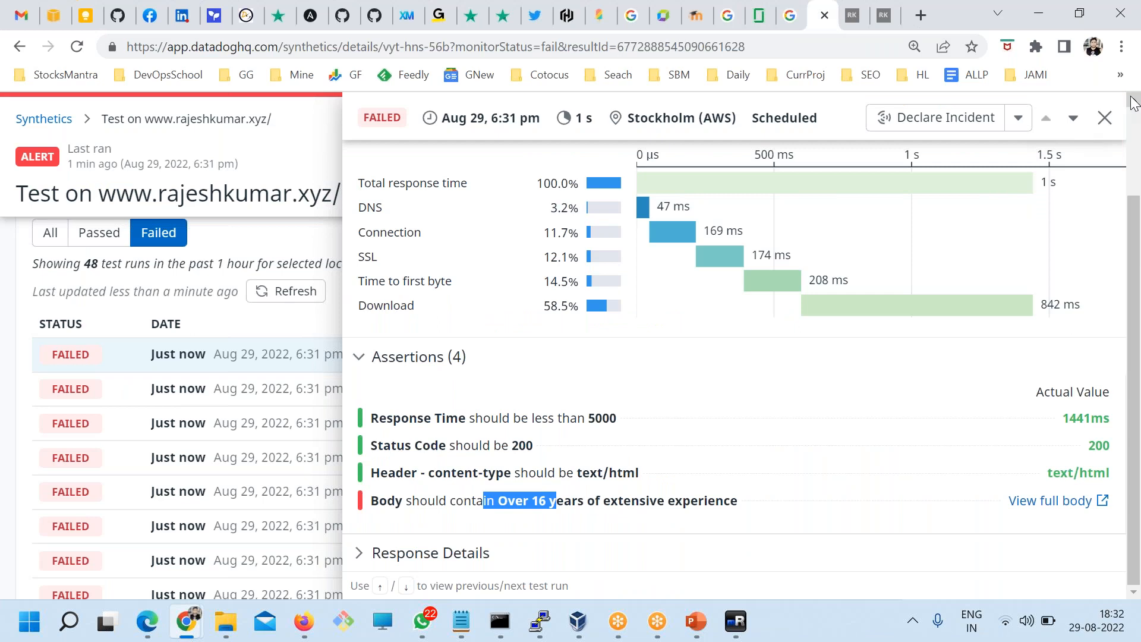
left_click(1104, 118)
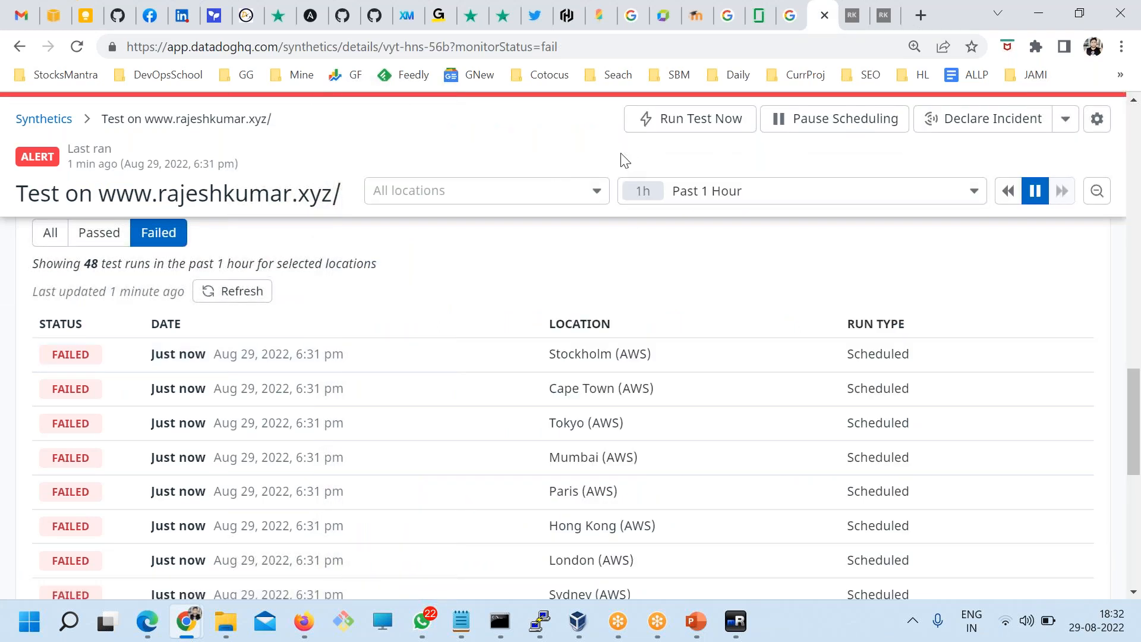
scroll(756, 341, "up", 15)
scroll(505, 256, "up", 6)
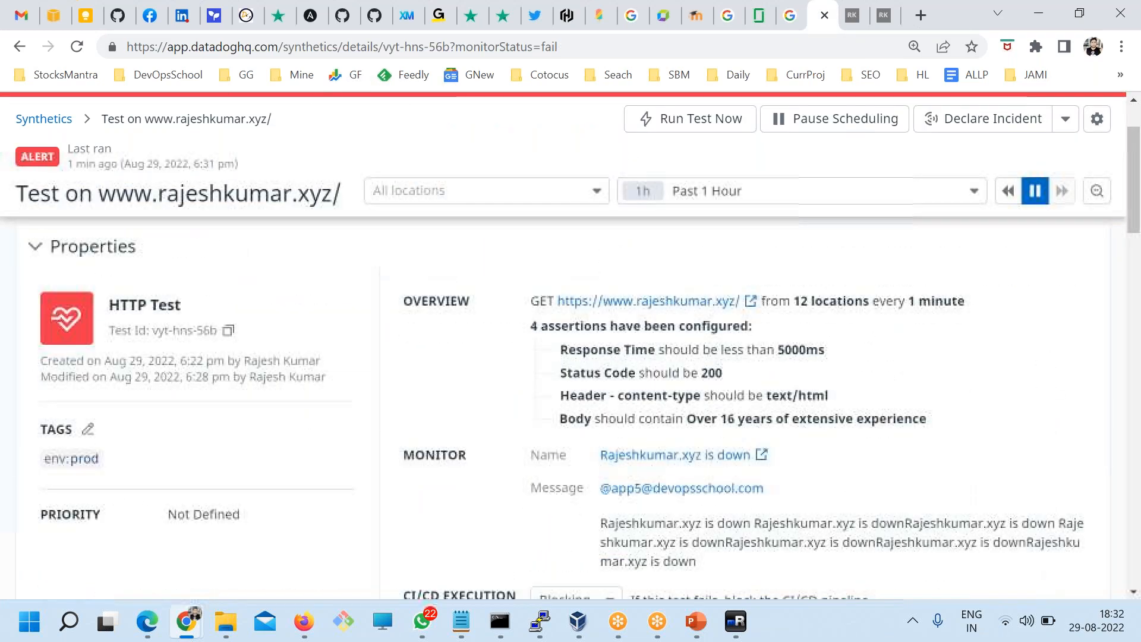
Step: Show RUM Applications for Past 5 Minutes: 97 rajeshkumar.xyz sessions, 0 errors
mouse_move(687, 158)
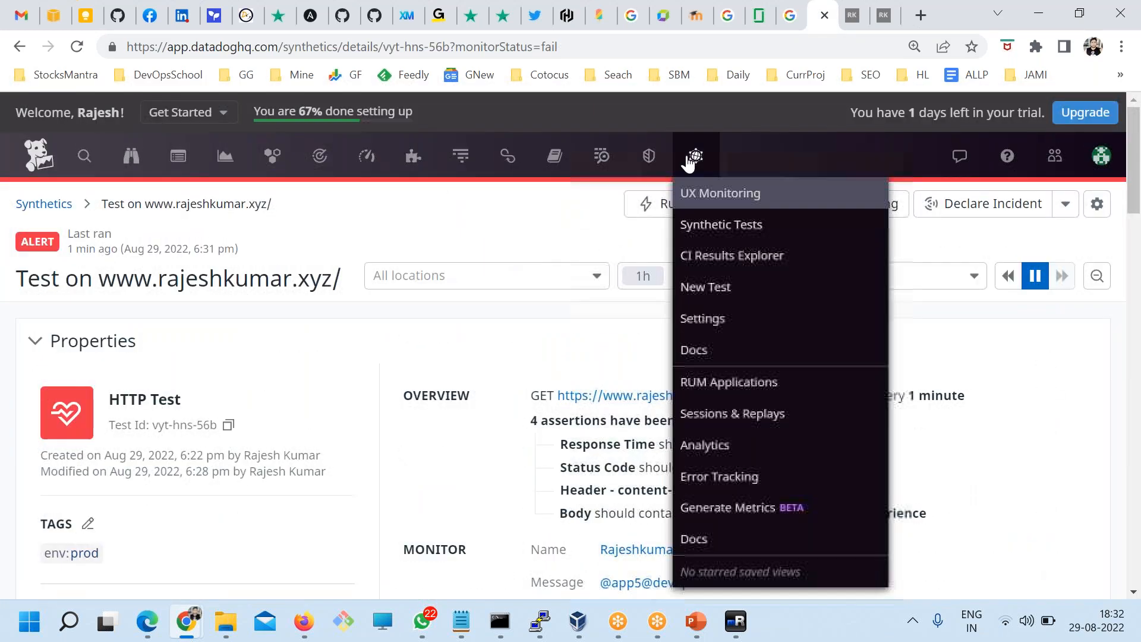
left_click(701, 394)
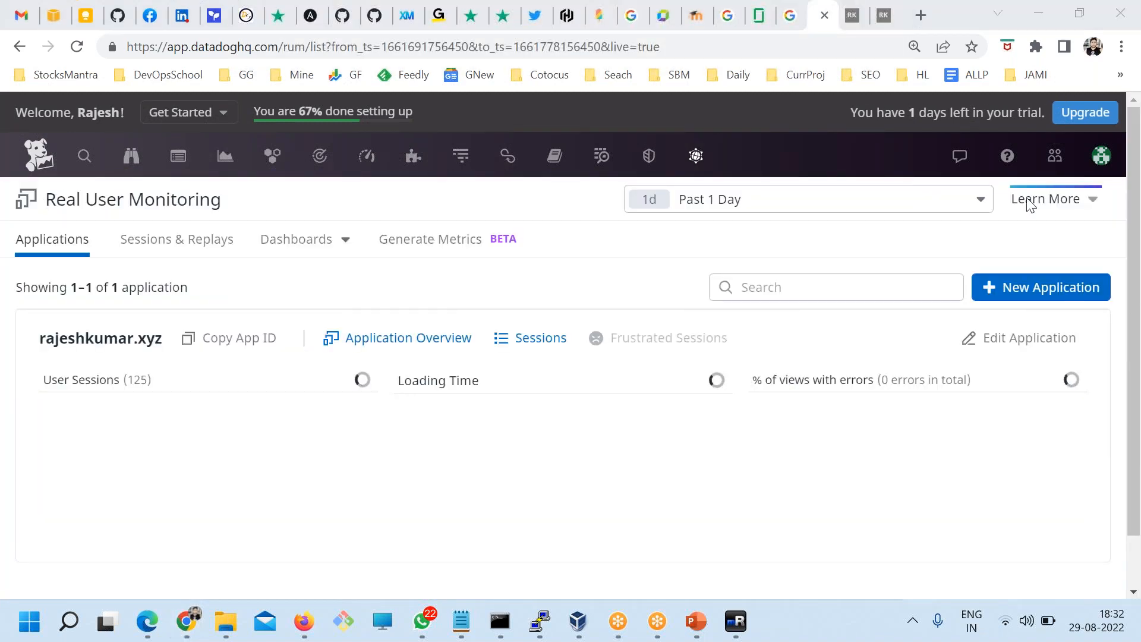
left_click(974, 201)
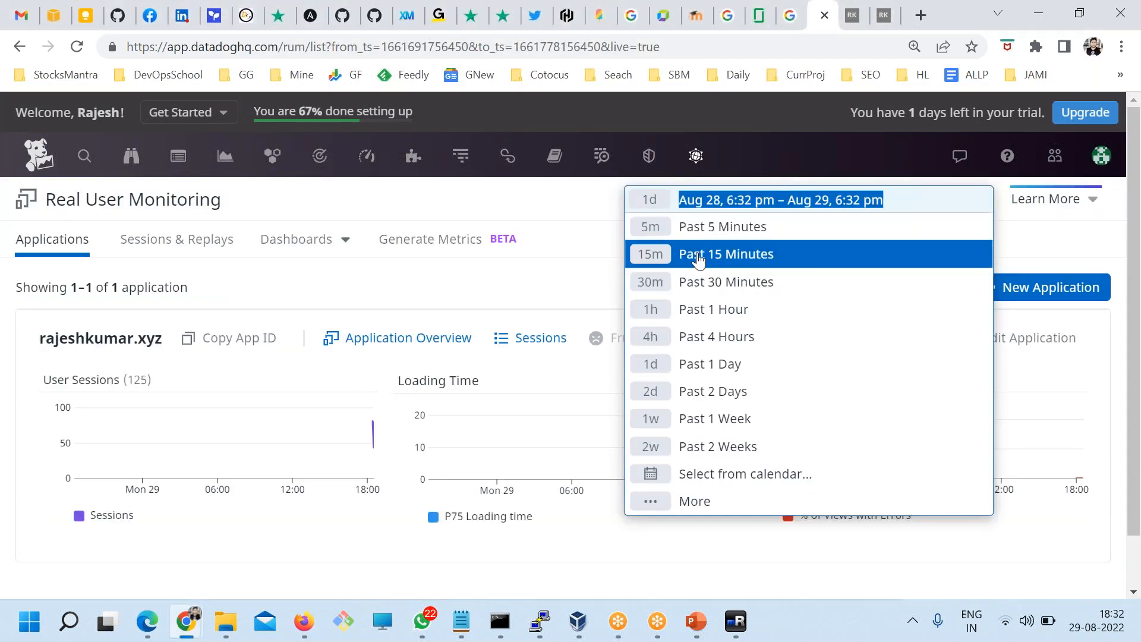
left_click(768, 232)
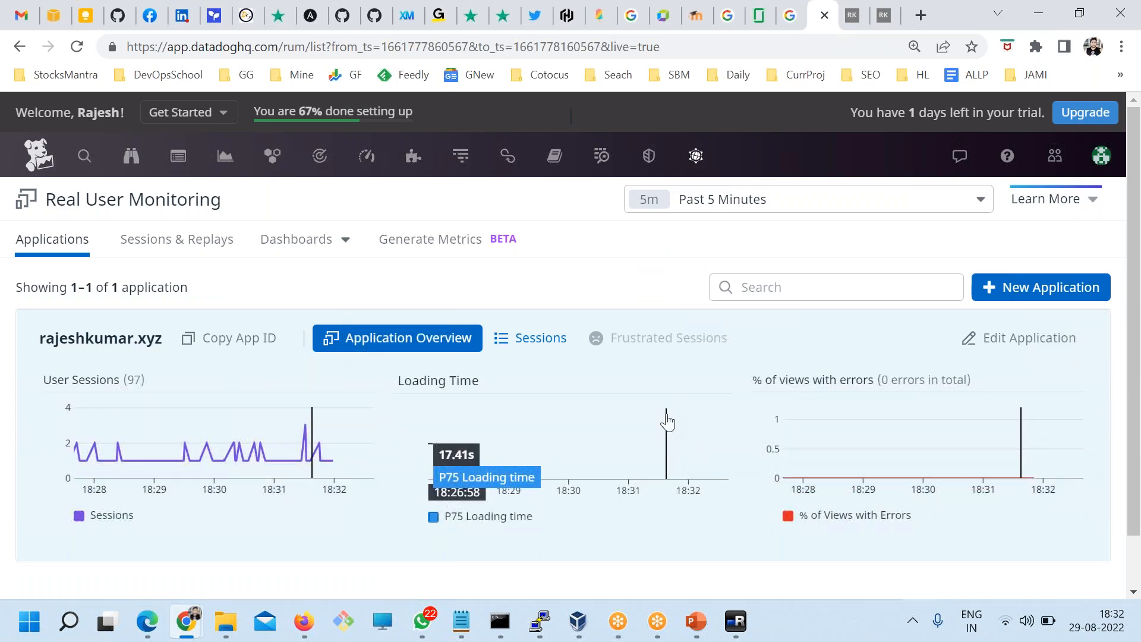
scroll(667, 420, "down", 1)
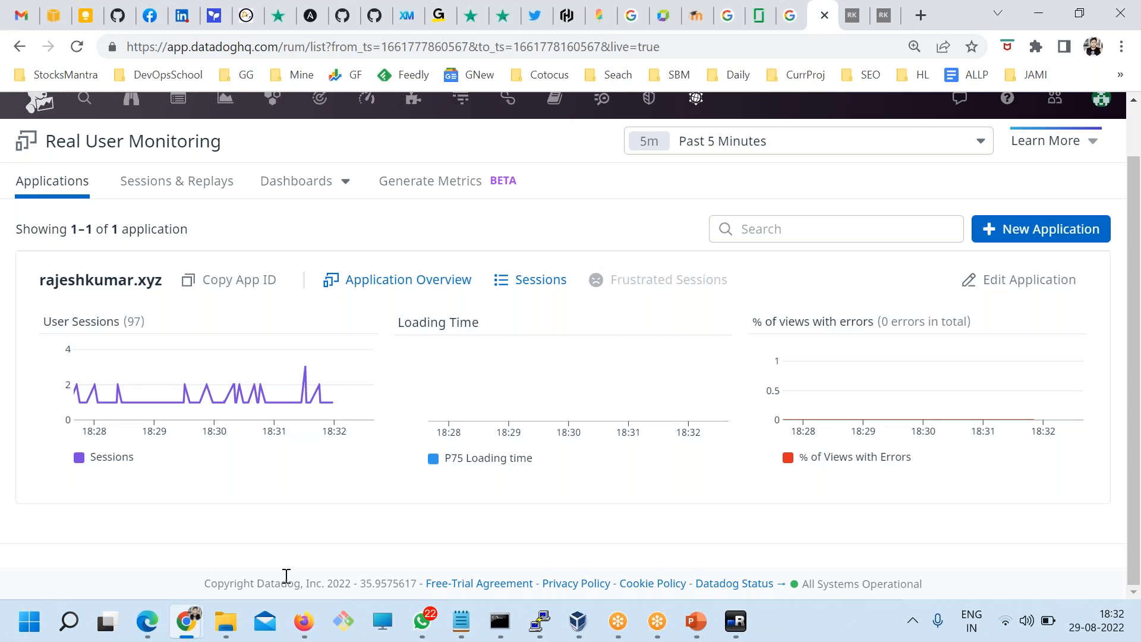
scroll(284, 572, "up", 1)
Step: Reload RUM Applications over Past 1 Day, showing 151 sessions and 0 errors for rajeshkumar.xyz
mouse_move(398, 167)
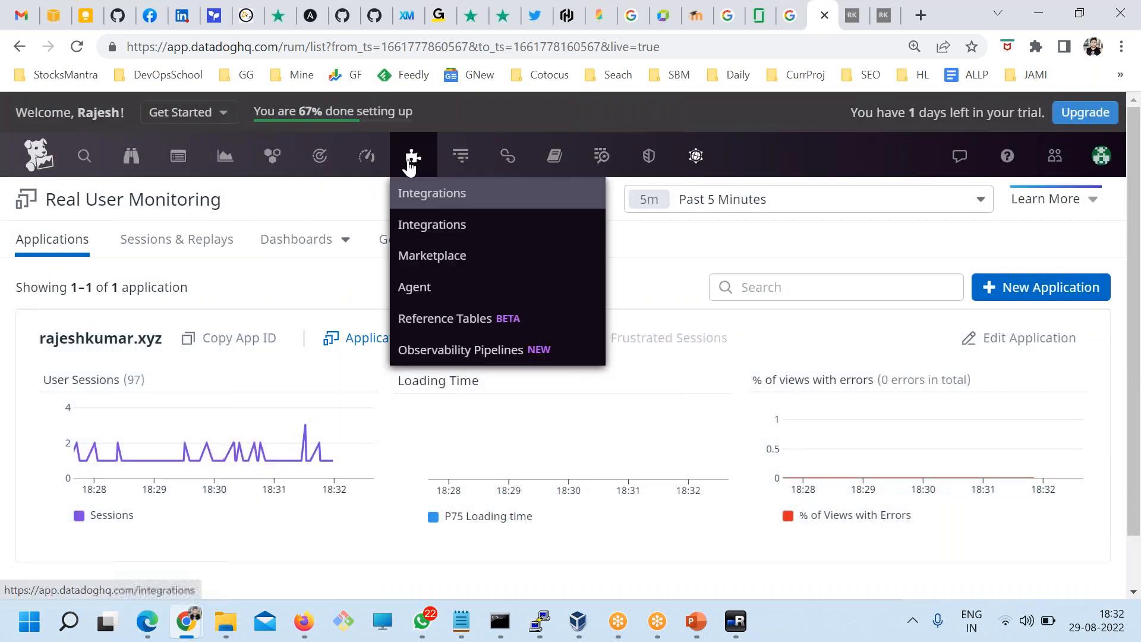
mouse_move(320, 158)
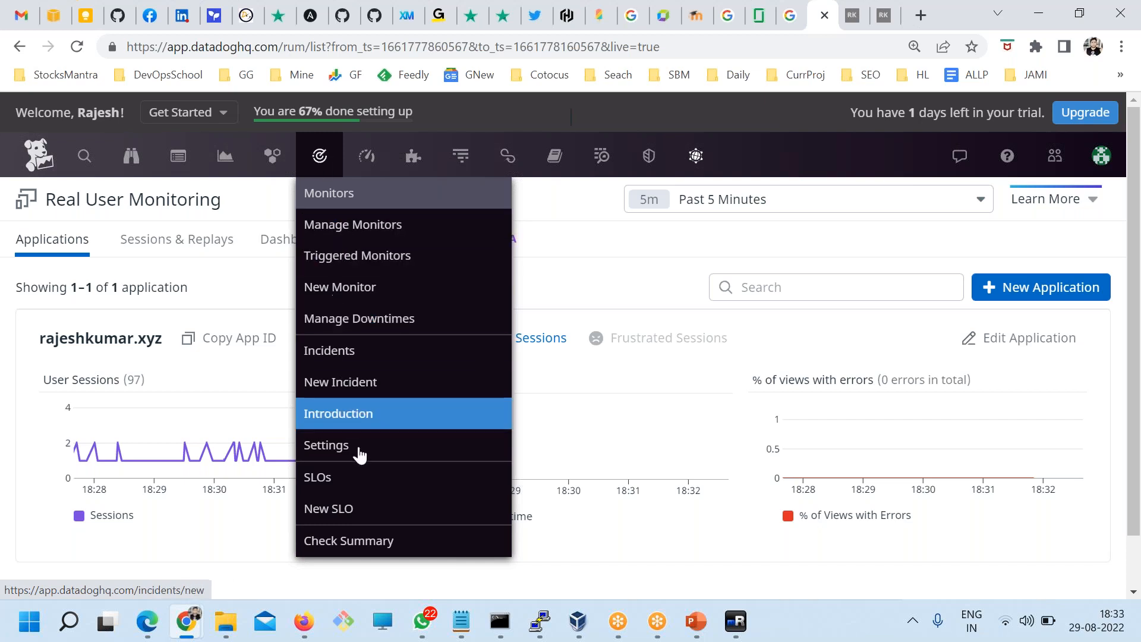
mouse_move(225, 157)
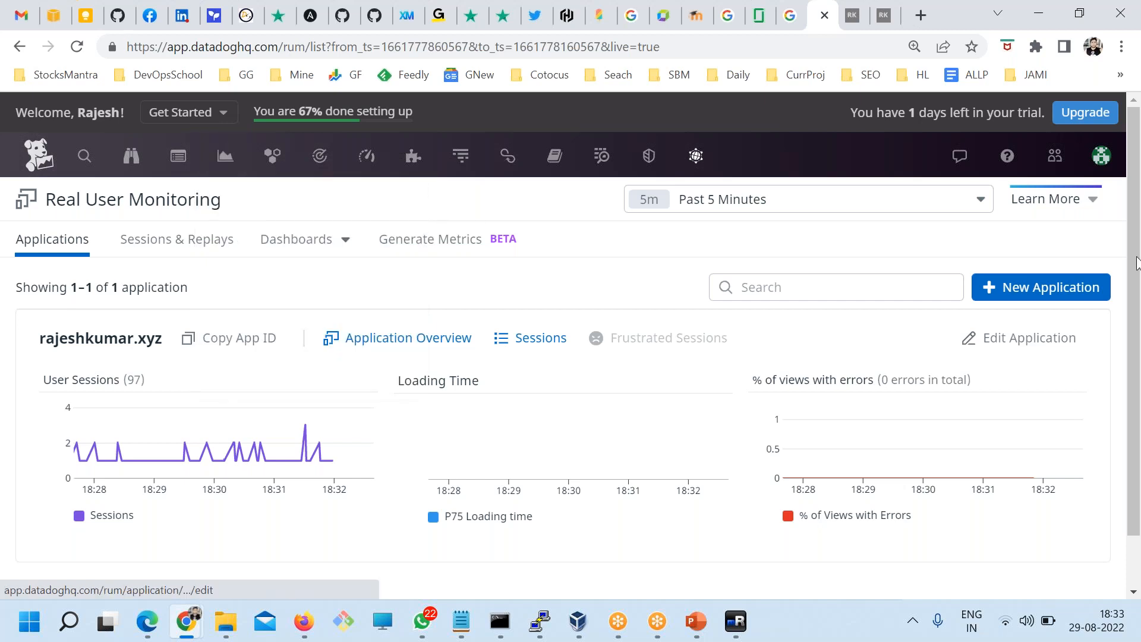
left_click(1106, 211)
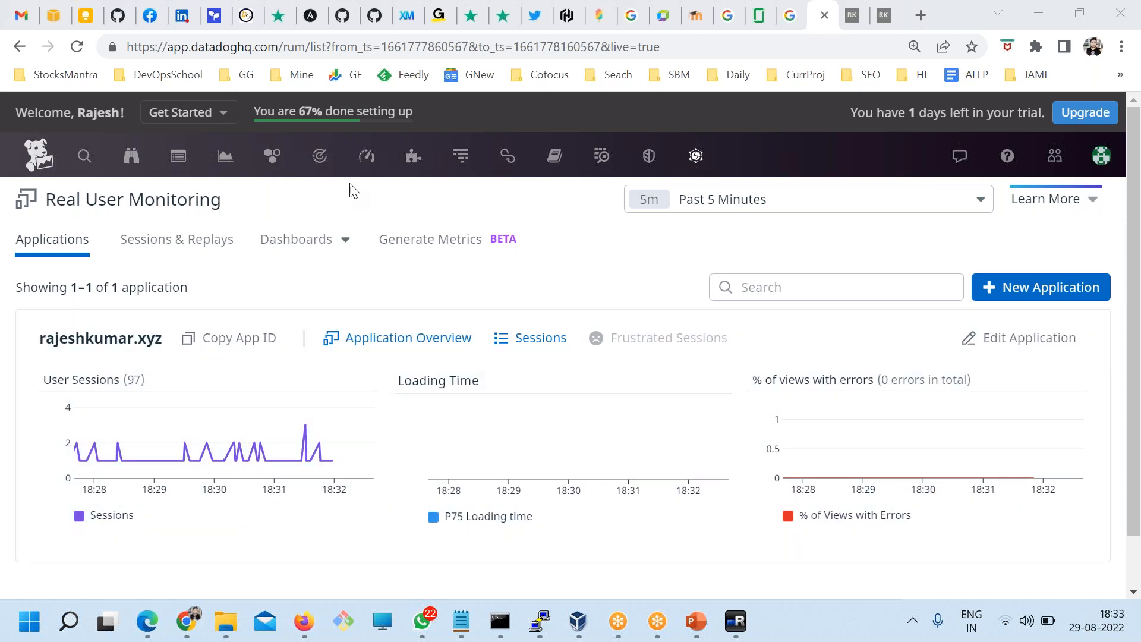
mouse_move(272, 158)
mouse_move(696, 156)
left_click(716, 393)
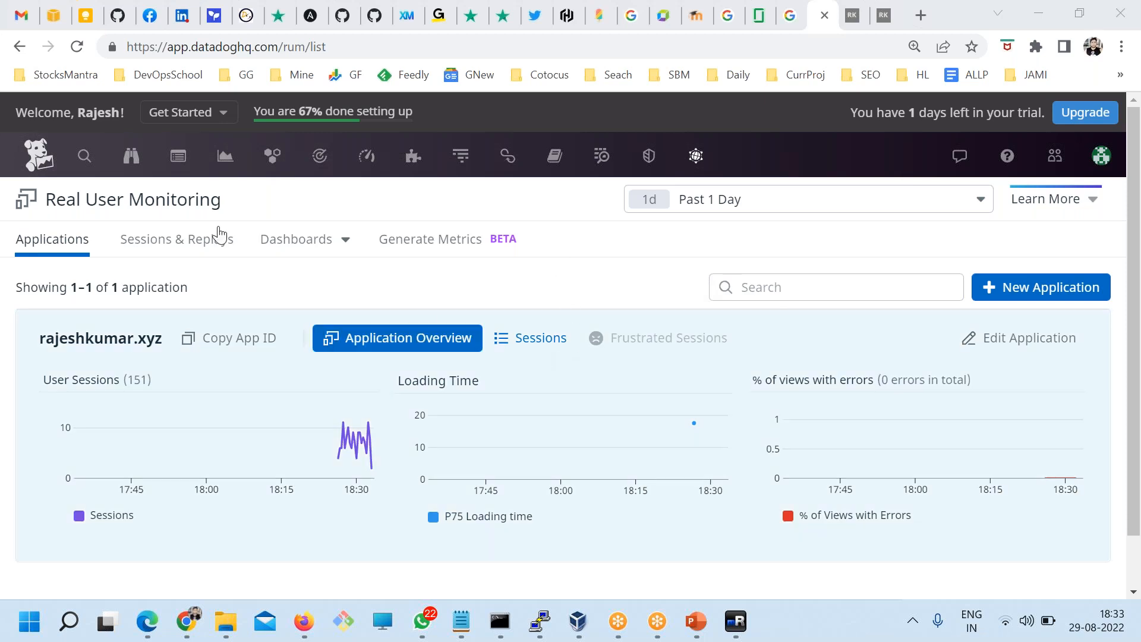
mouse_move(356, 166)
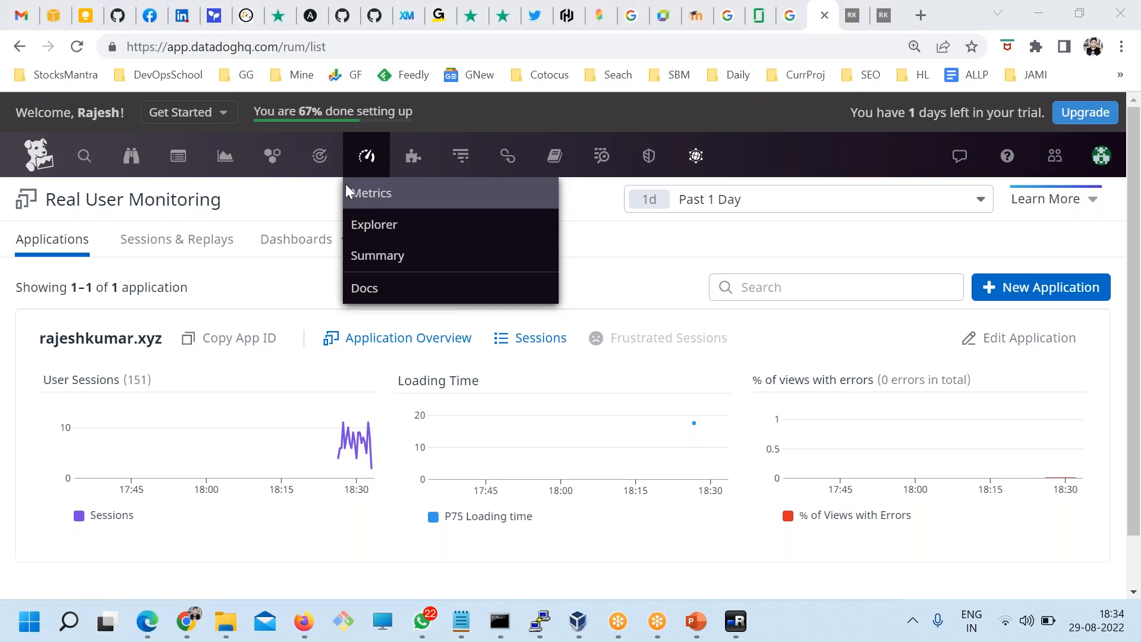
mouse_move(690, 169)
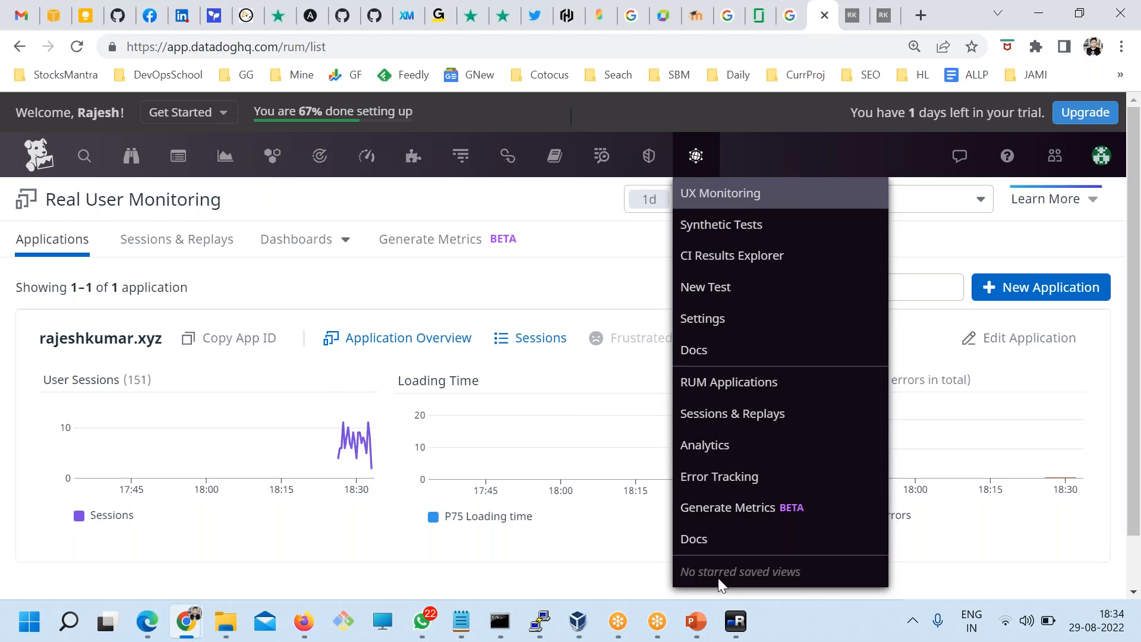
Step: Check the rajeshkumar.xyz server terminal in mRemoteNG, minimize it, and show File Explorer's open windows
left_click(732, 627)
double_click(528, 421)
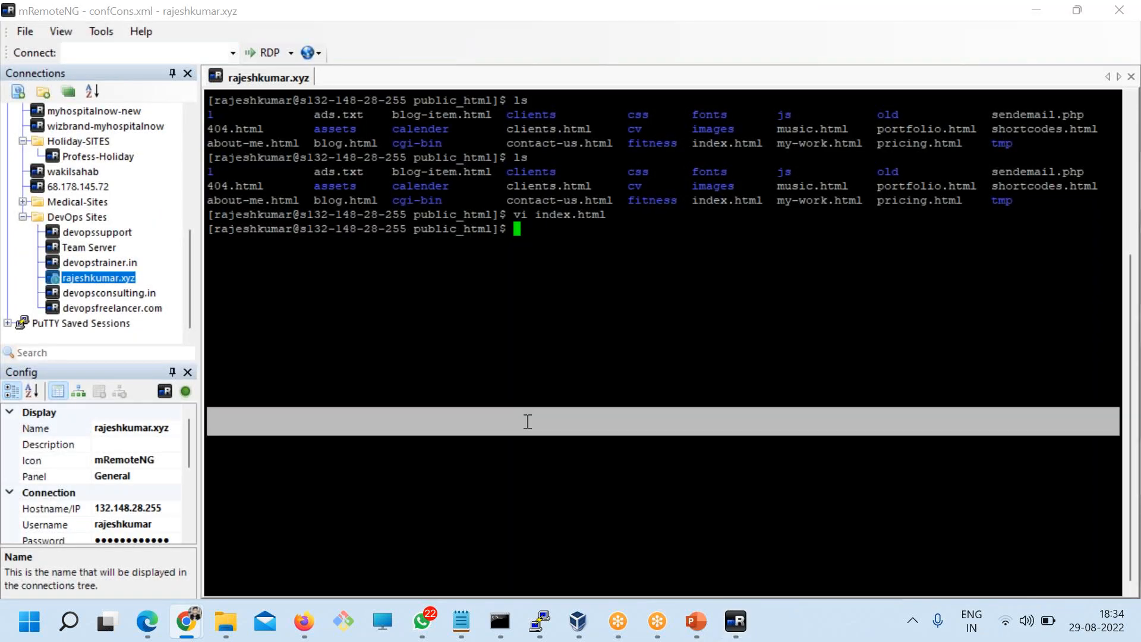
left_click(1034, 13)
mouse_move(695, 157)
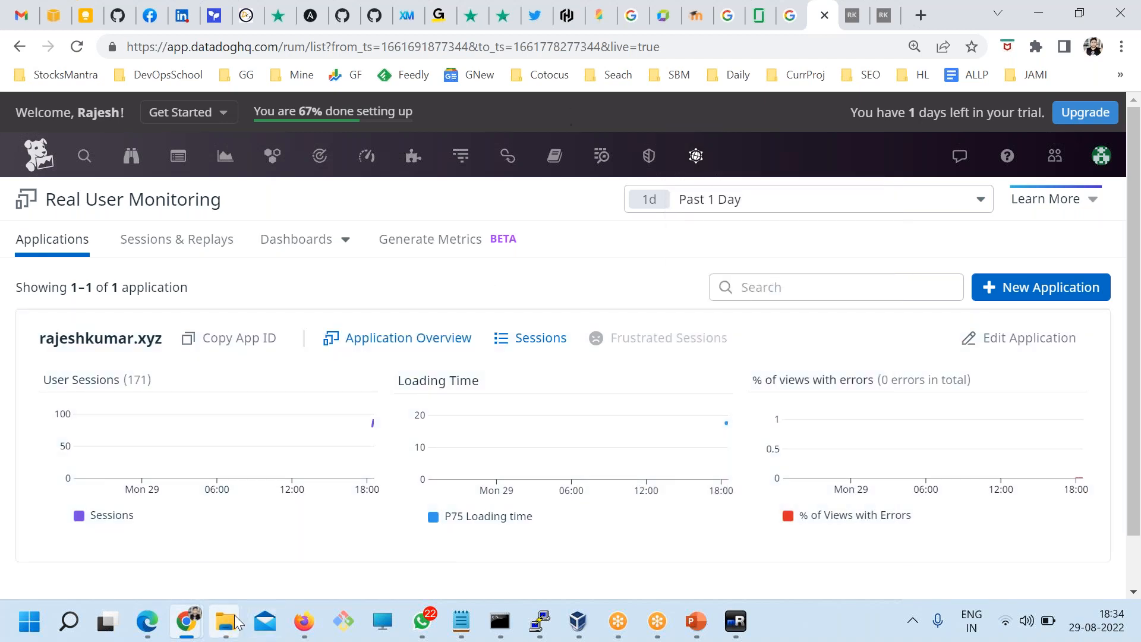
left_click(237, 621)
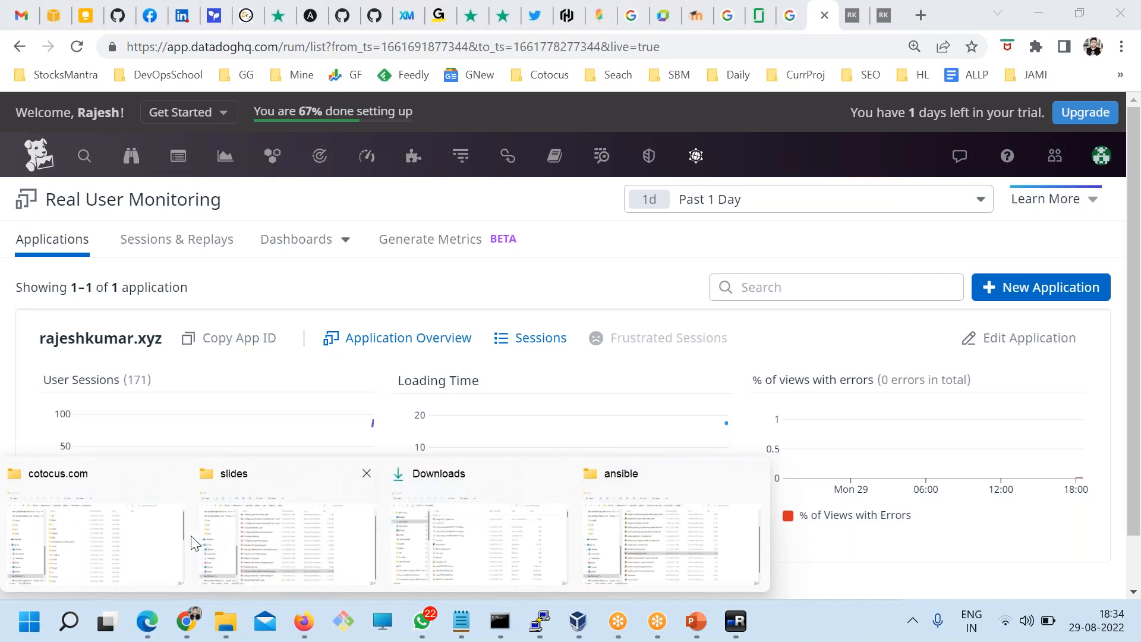
Step: From the ansible folder window, browse via This PC to the tools folder on Windows (C:)
left_click(609, 525)
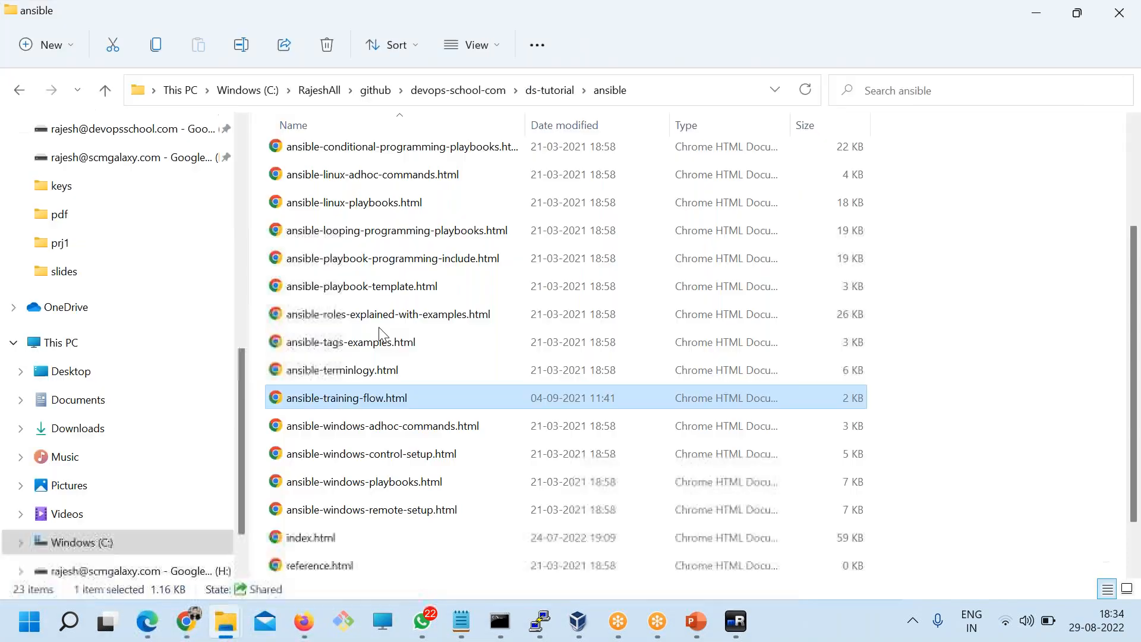
scroll(71, 217, "up", 2)
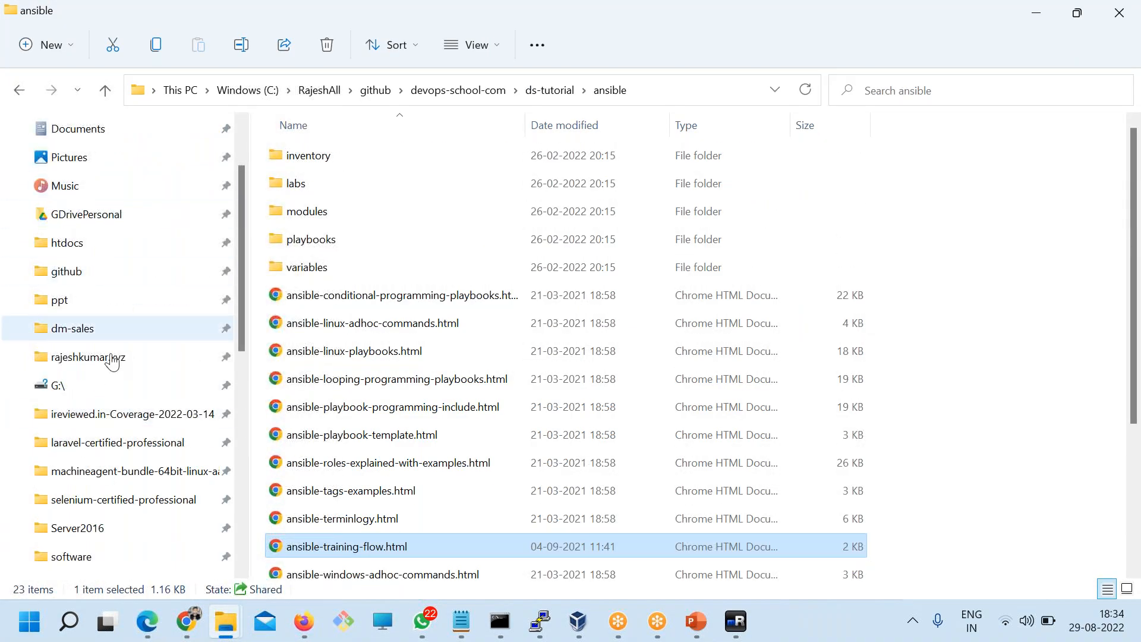
scroll(119, 416, "down", 5)
left_click(71, 454)
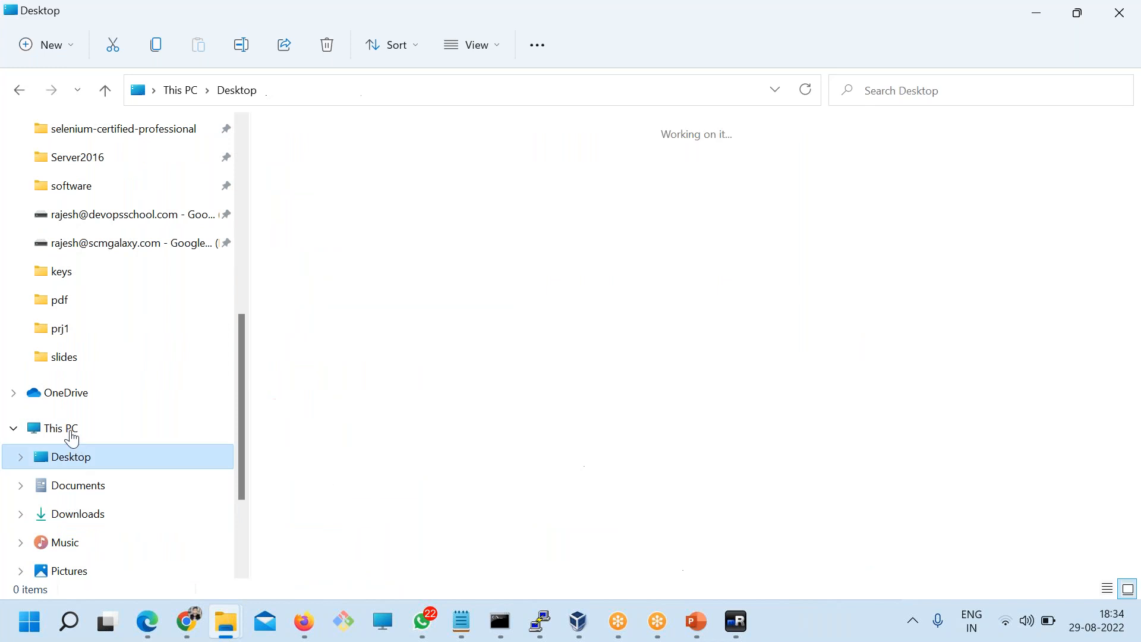
left_click(71, 433)
left_click(68, 336)
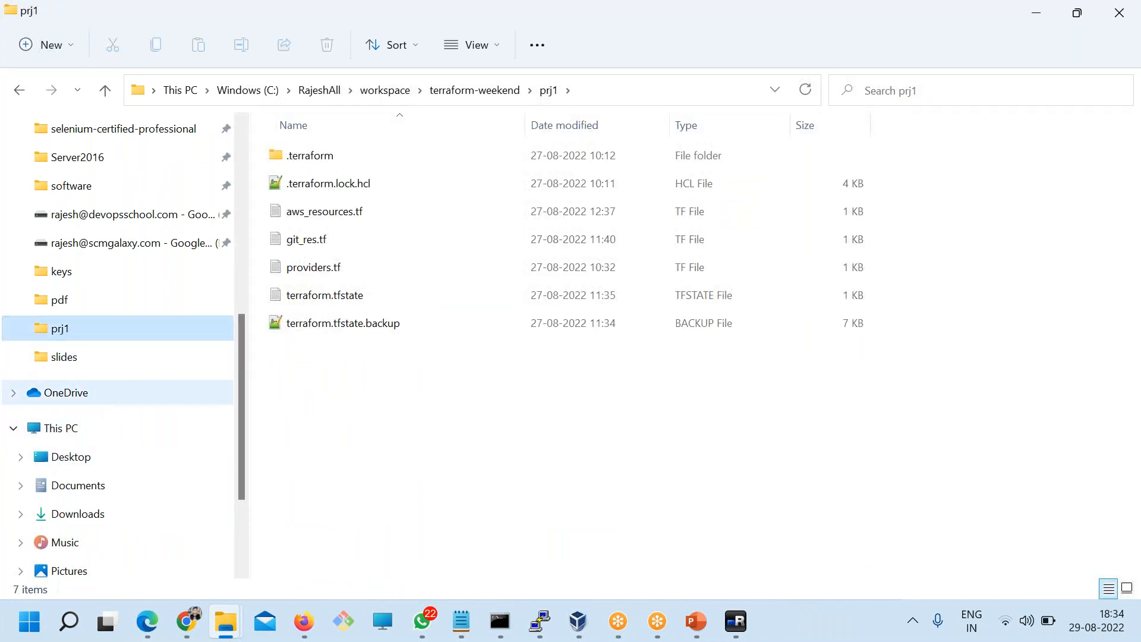
scroll(84, 511, "down", 1)
left_click(92, 541)
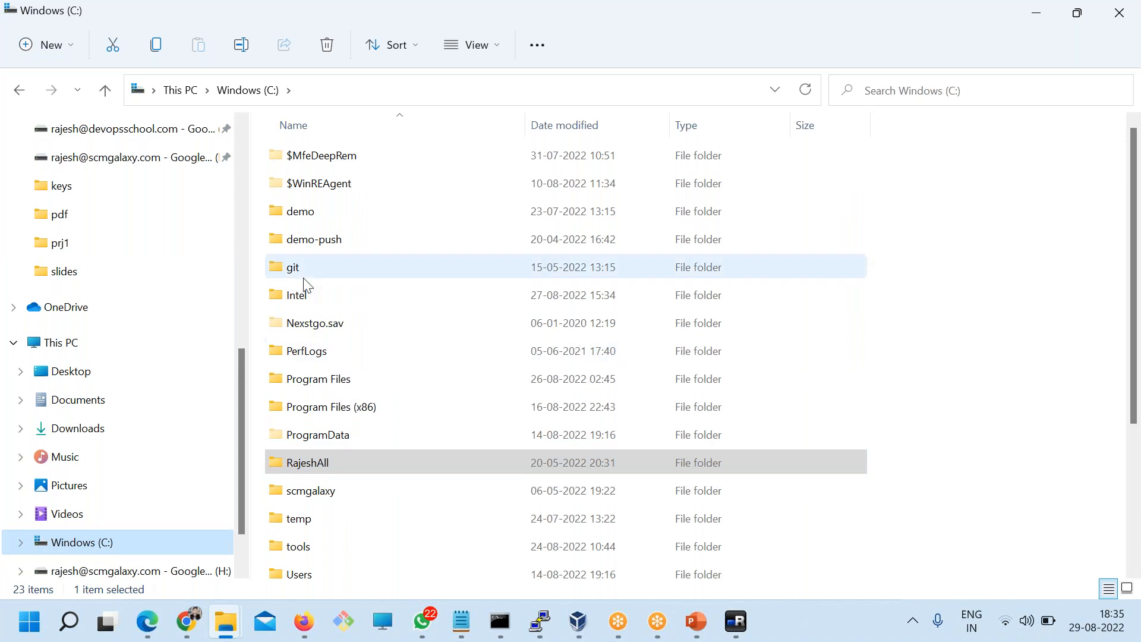
scroll(353, 420, "down", 3)
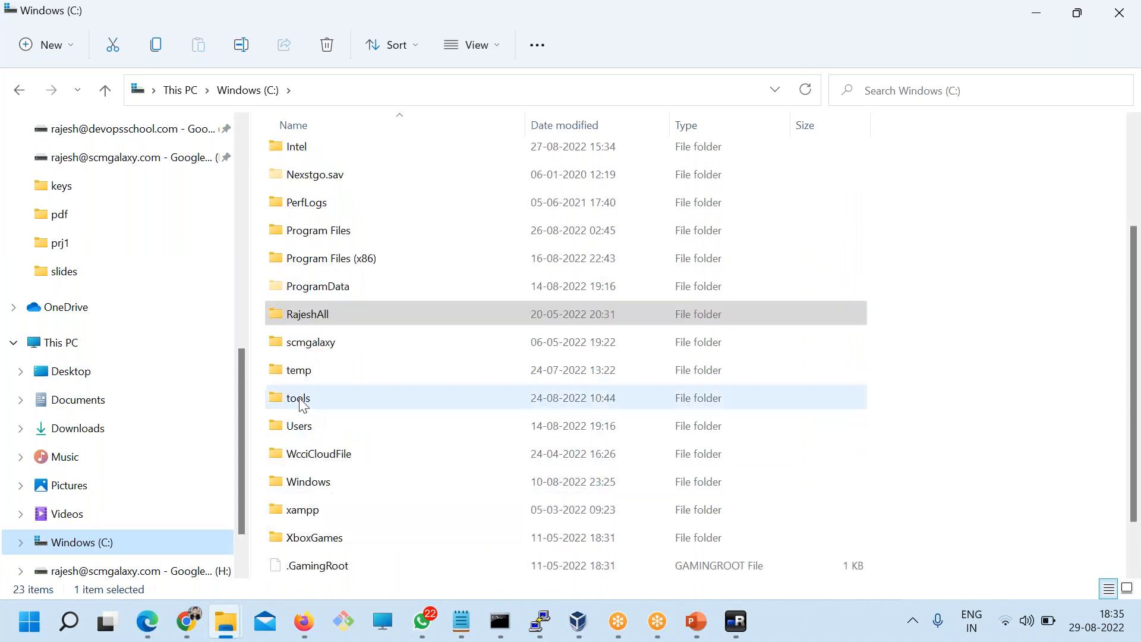
left_click(303, 404)
double_click(303, 404)
Step: Go into selenium\code and open example1.java with Notepad++
left_click(315, 270)
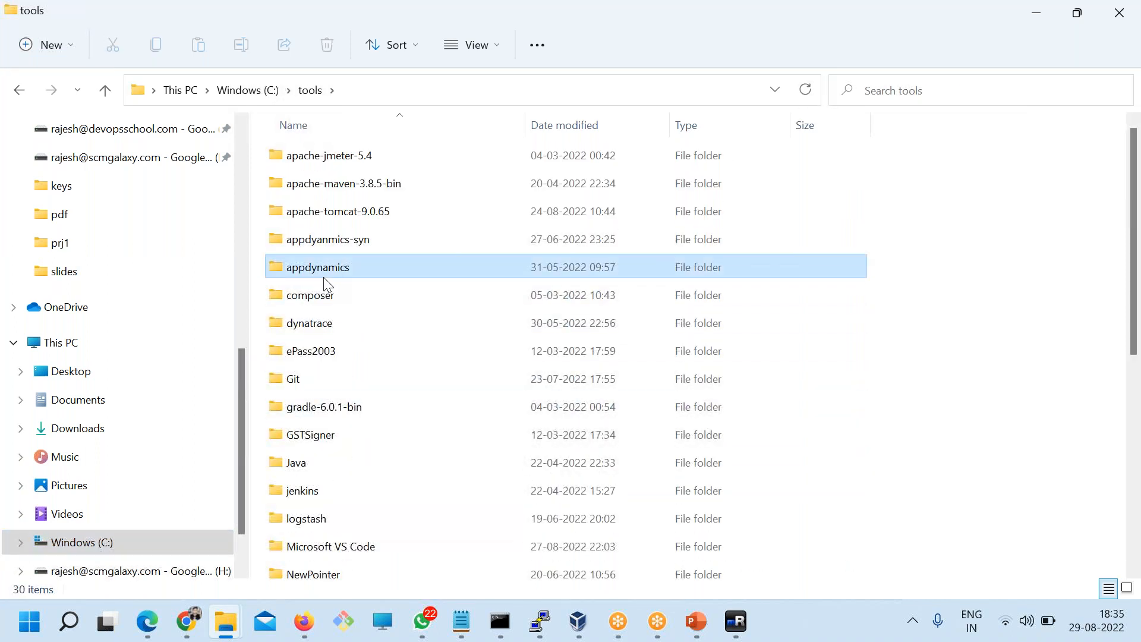
scroll(326, 284, "down", 5)
left_click(323, 280)
double_click(324, 296)
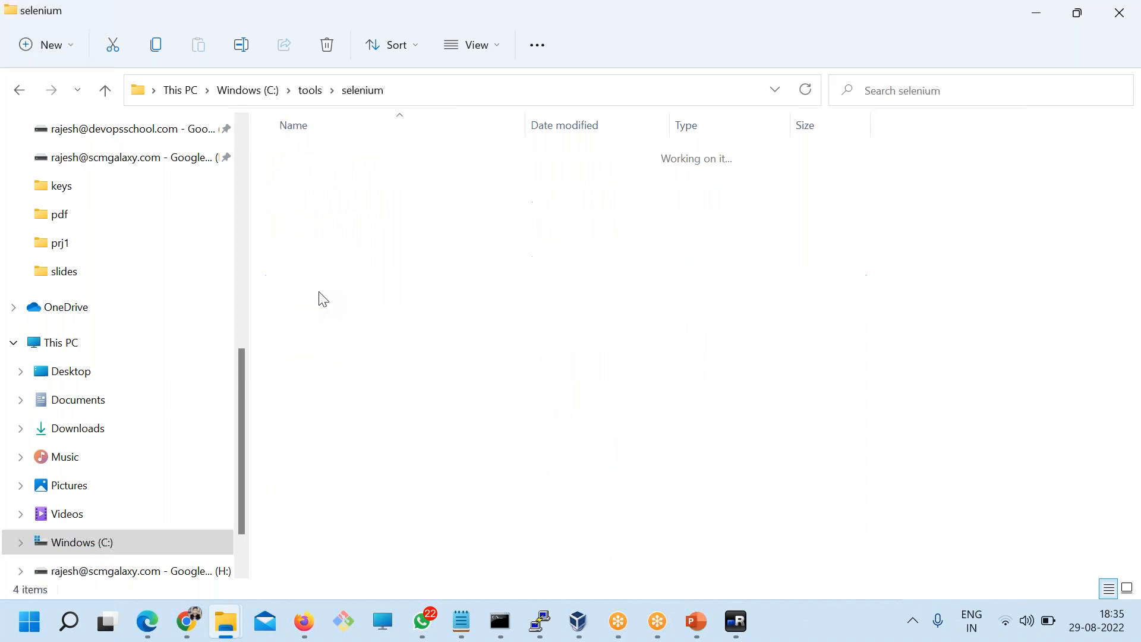
double_click(298, 160)
double_click(339, 241)
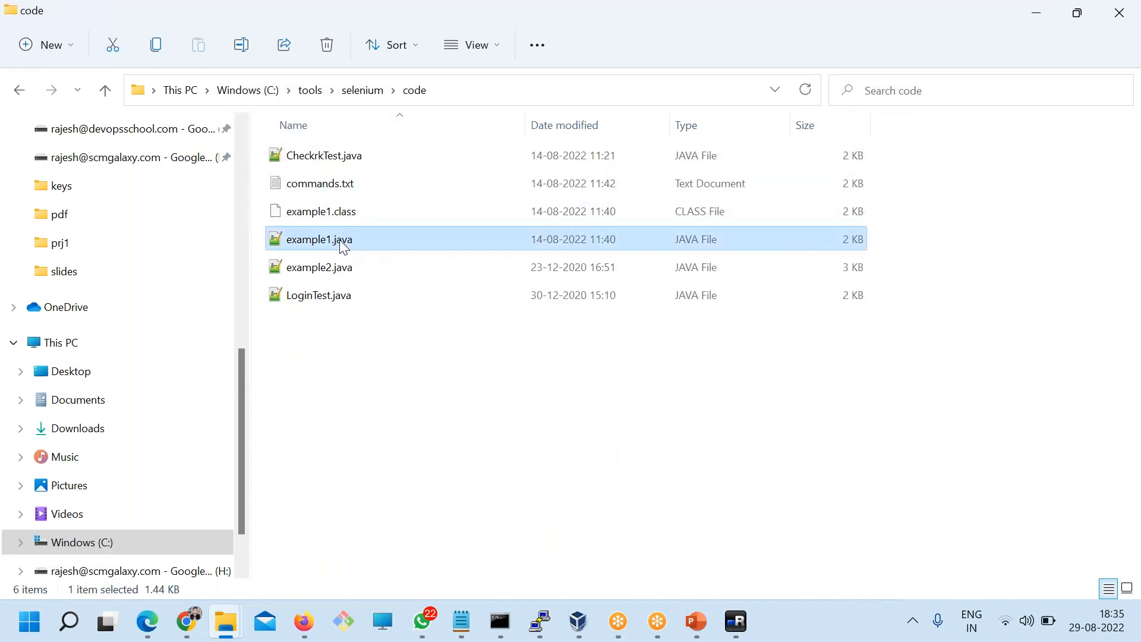
right_click(341, 241)
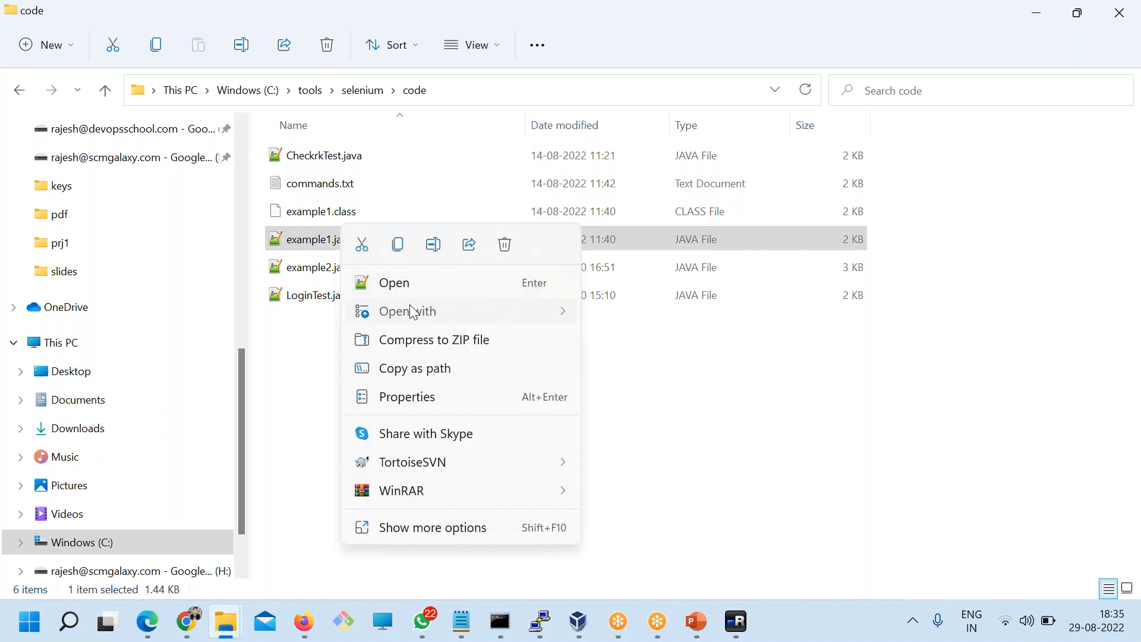
mouse_move(410, 309)
left_click(669, 319)
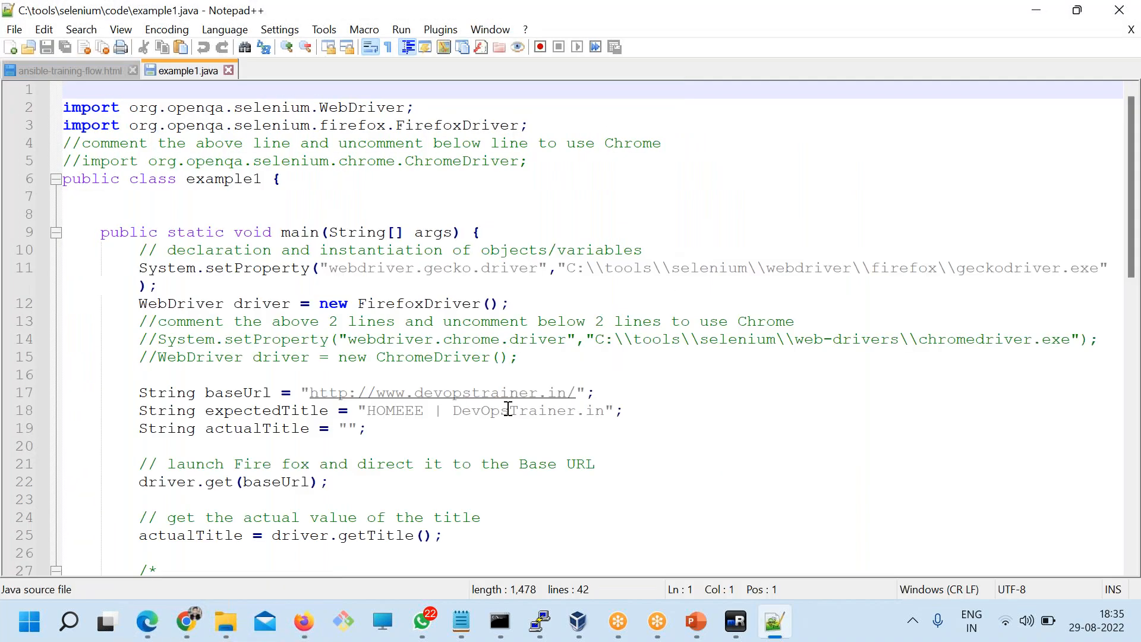
scroll(510, 411, "down", 9)
scroll(510, 410, "up", 9)
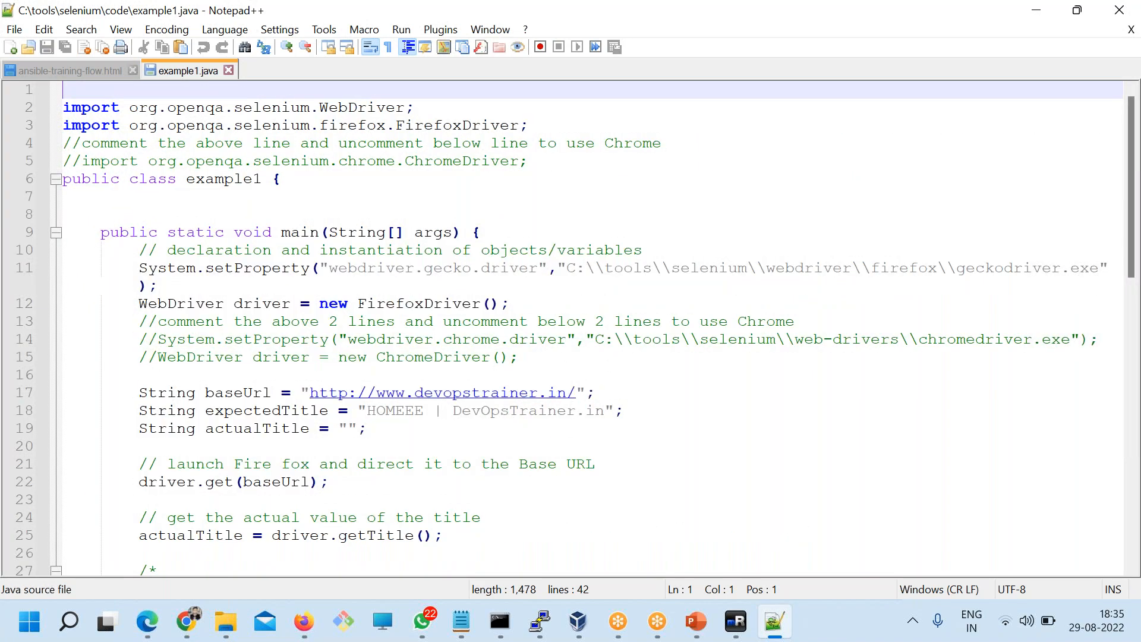
left_click_drag(193, 165, 332, 392)
left_click(409, 444)
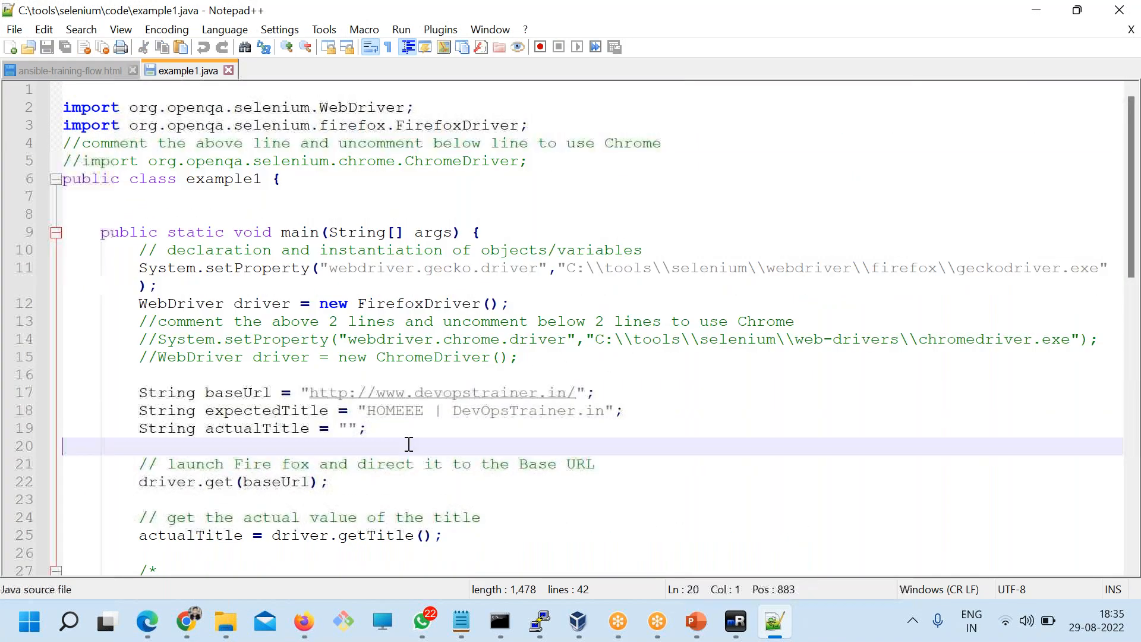
left_click_drag(585, 392, 310, 393)
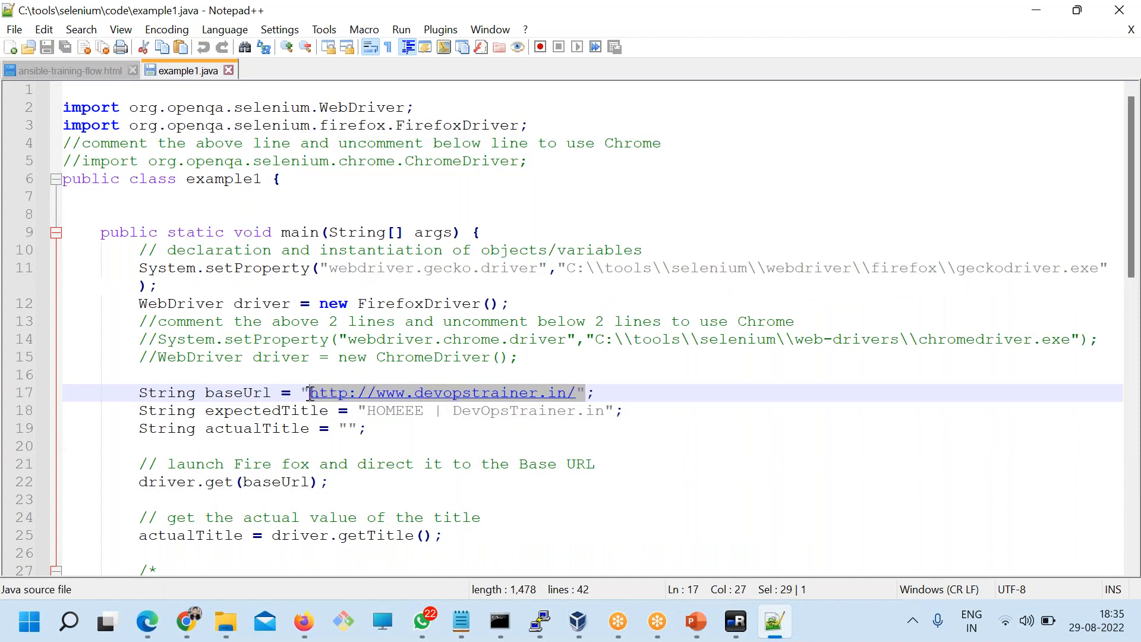
Step: Highlight the title check against 'HOMEEE | DevOpsTrainer.in', then close Notepad++
scroll(440, 453, "down", 2)
scroll(440, 453, "down", 1)
left_click_drag(145, 321, 510, 457)
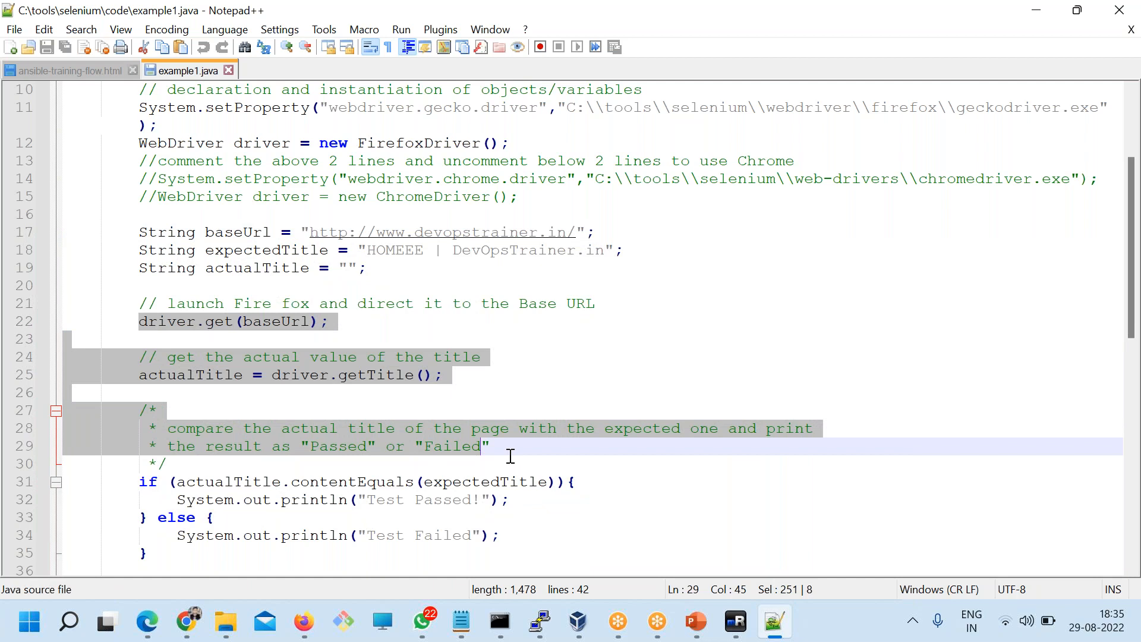
left_click(407, 395)
left_click(1119, 10)
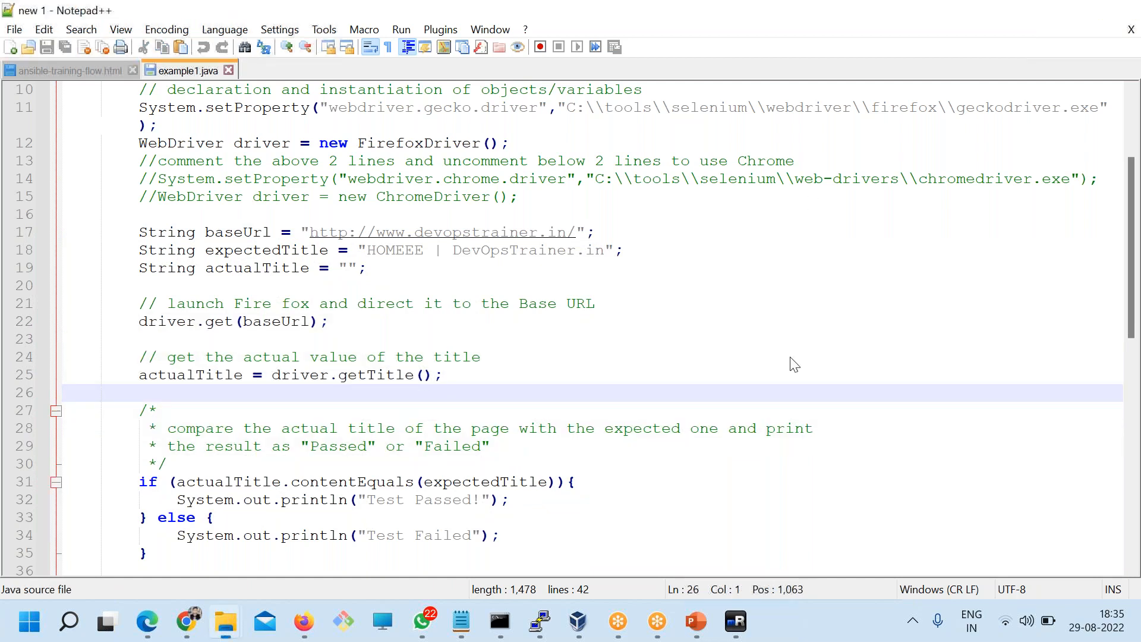